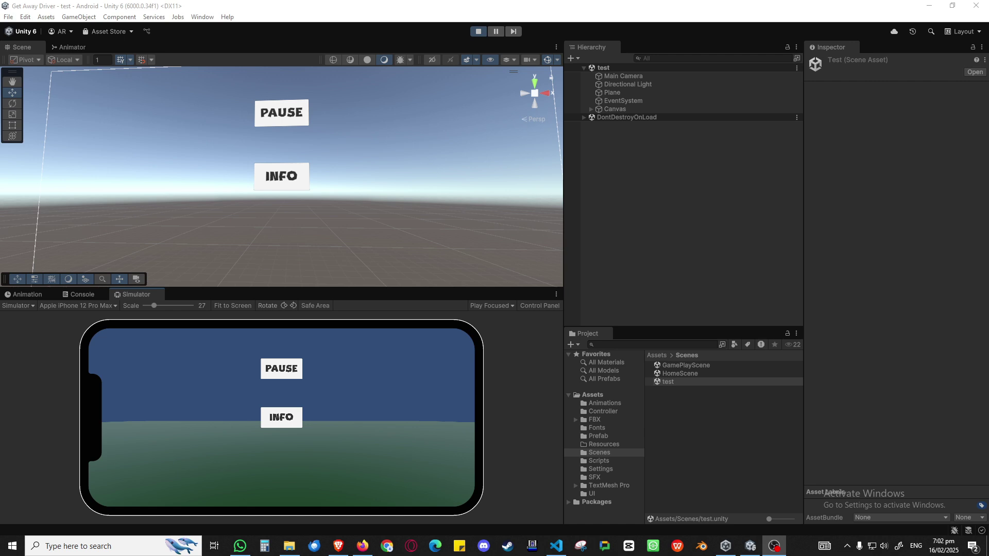
Step: Try out the Pause and Info buttons in the running device simulator
click(269, 371)
click(289, 379)
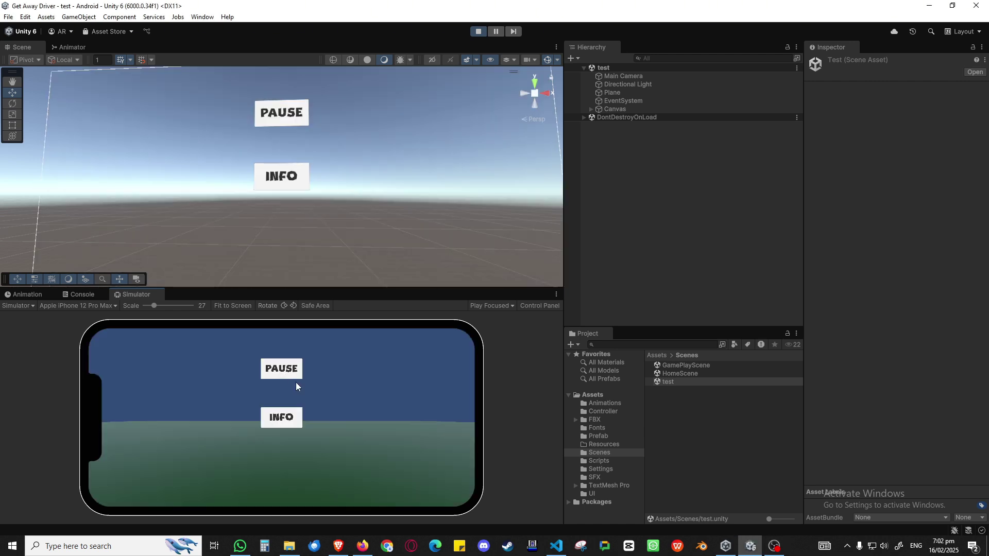
click(285, 420)
click(287, 381)
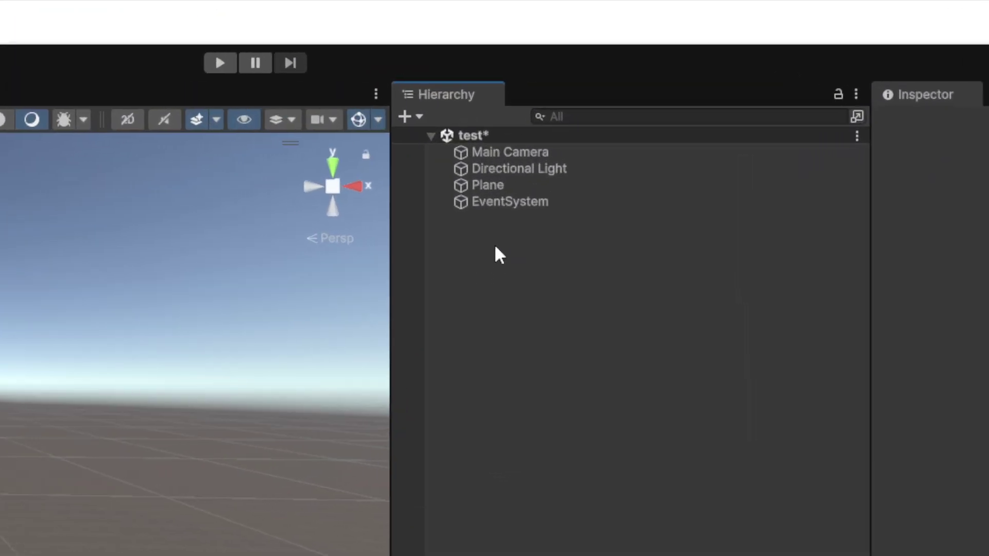
Step: Add a UI Canvas to the test scene
right_click(496, 247)
mouse_move(498, 282)
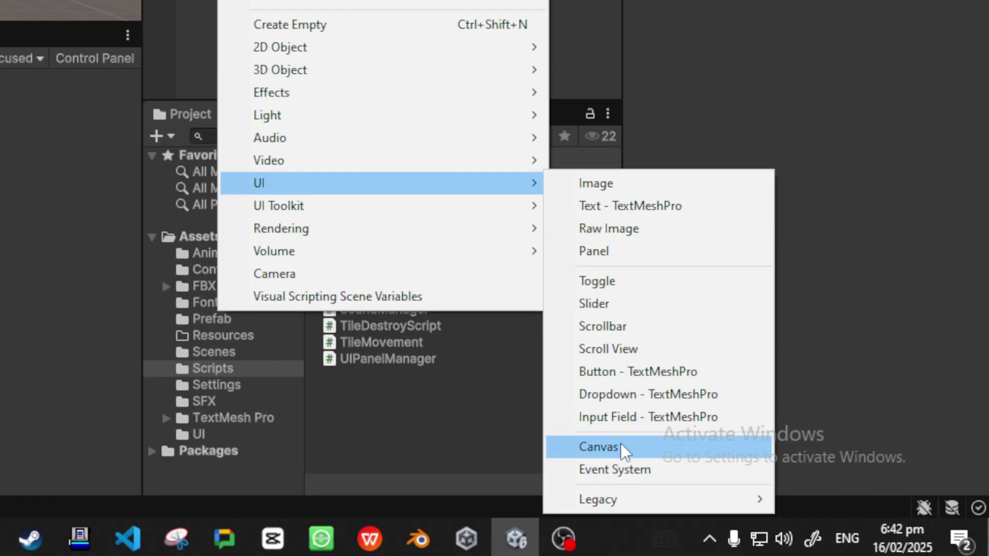
click(764, 538)
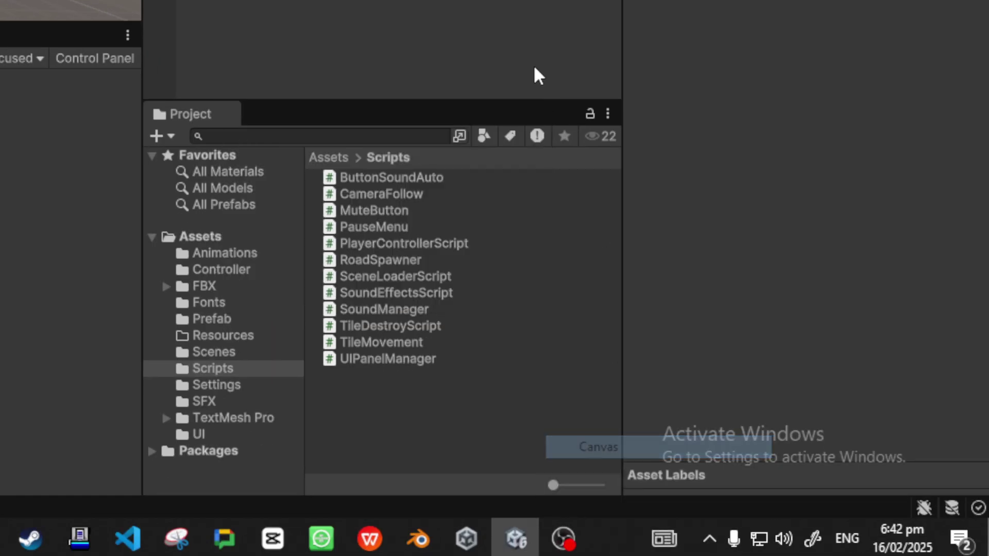
key(Return)
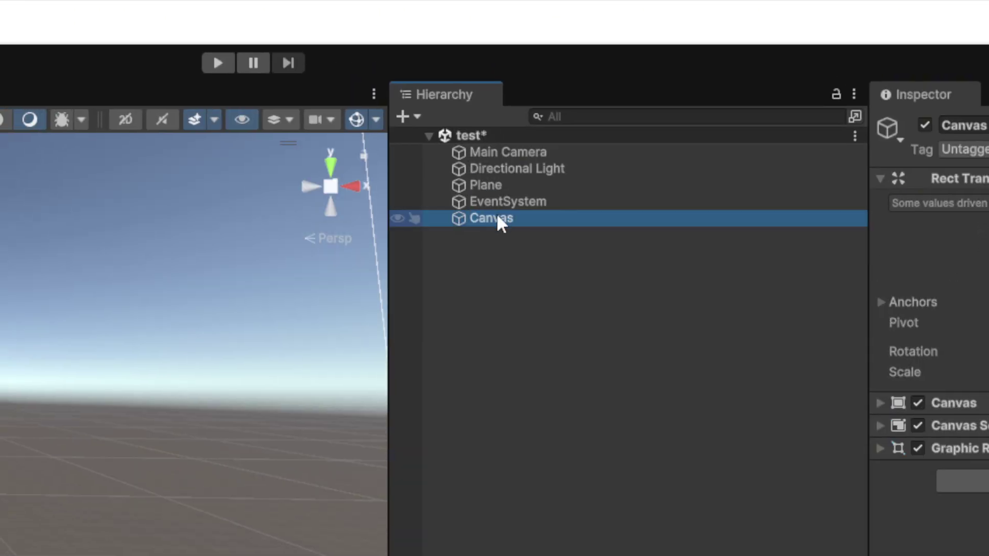
Step: Add a TextMeshPro button under the Canvas and name it PauseBtn
right_click(498, 219)
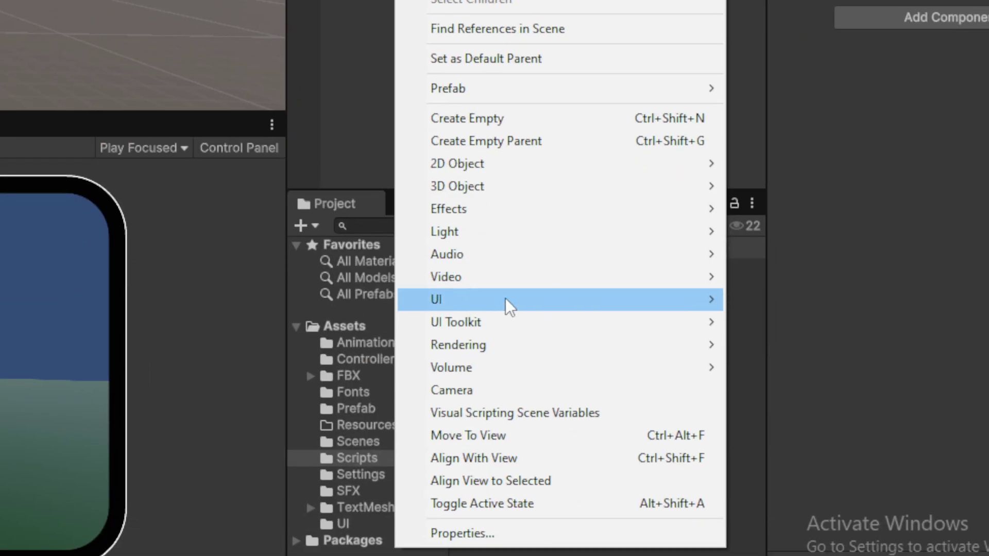
mouse_move(538, 307)
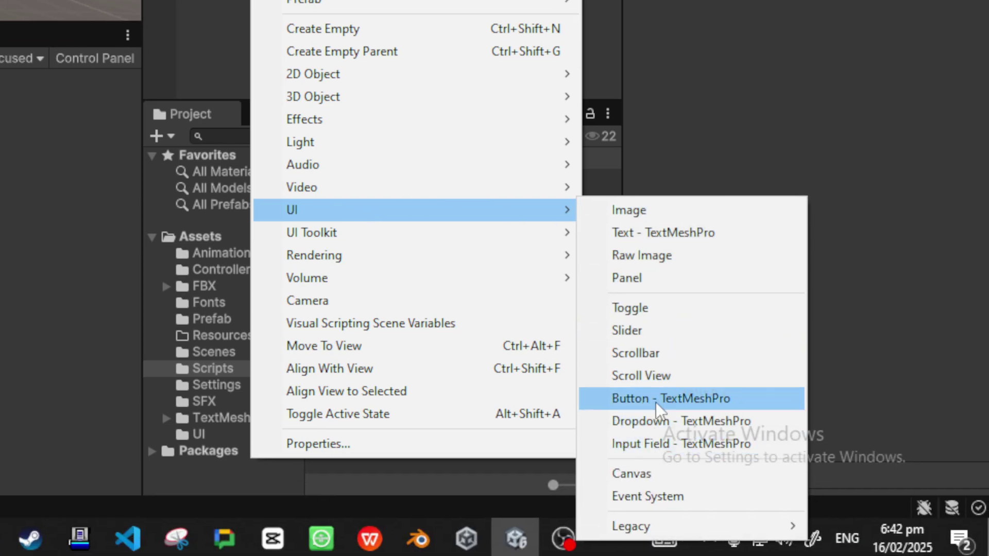
click(657, 404)
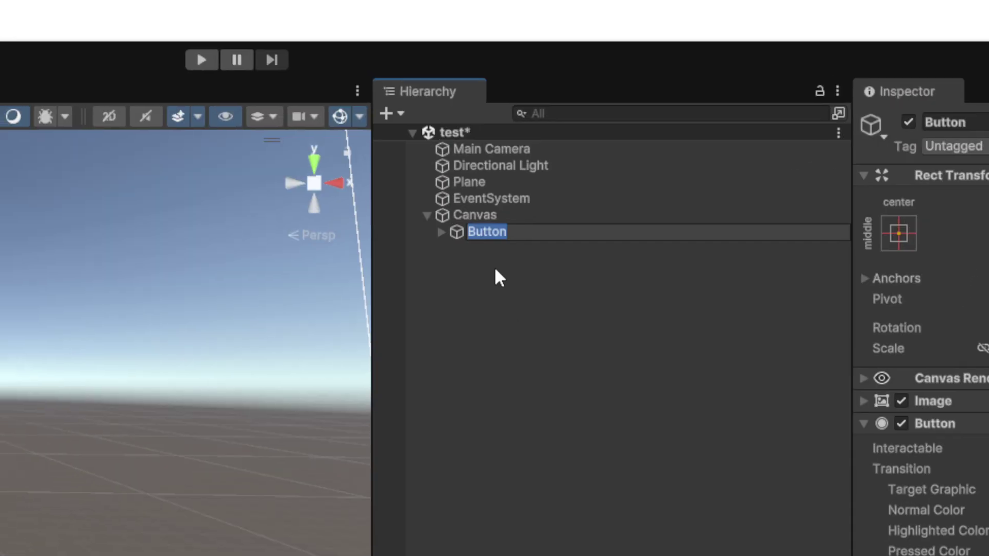
text(PauseBtn)
key(Return)
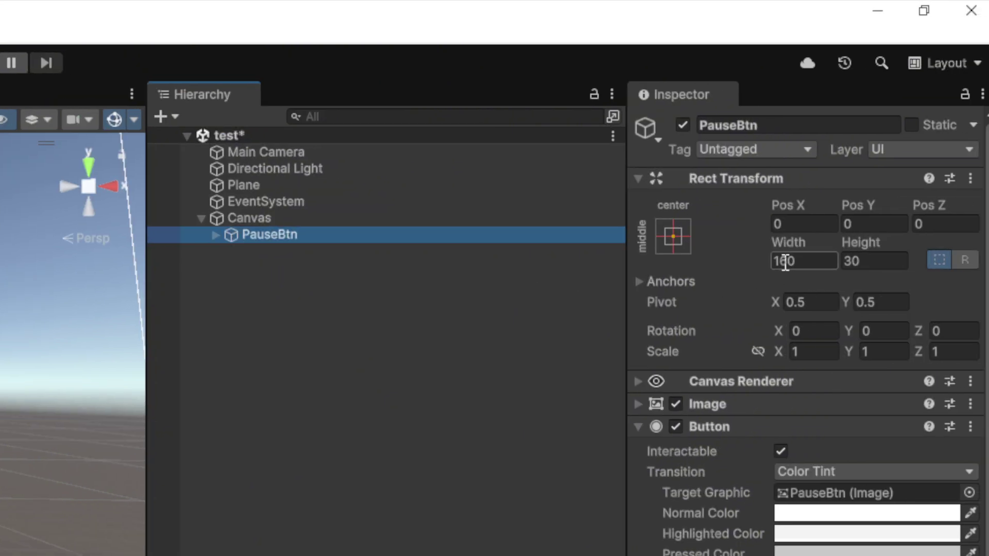
Step: Set PauseBtn's width to 300 and its height to 150
click(785, 261)
text(300)
key(Tab)
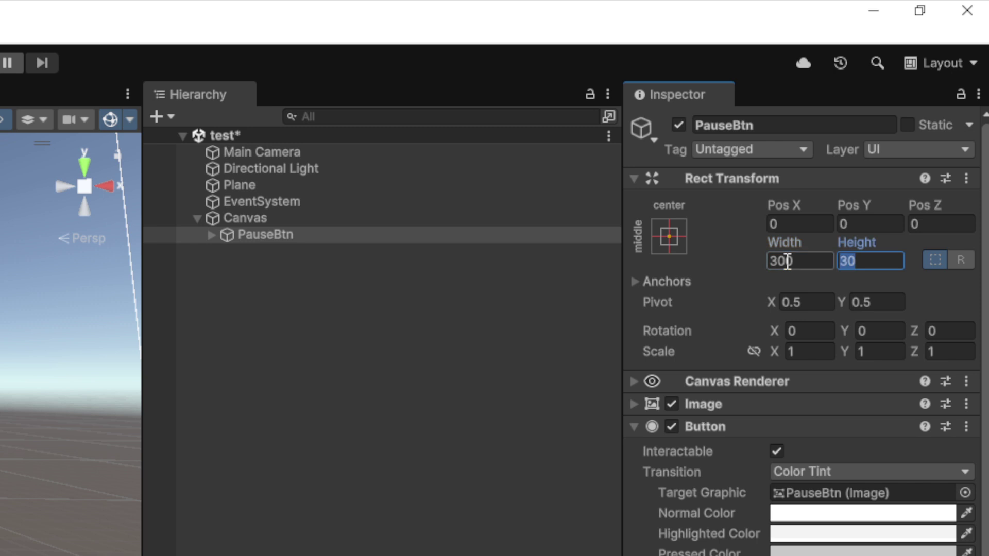
text(150)
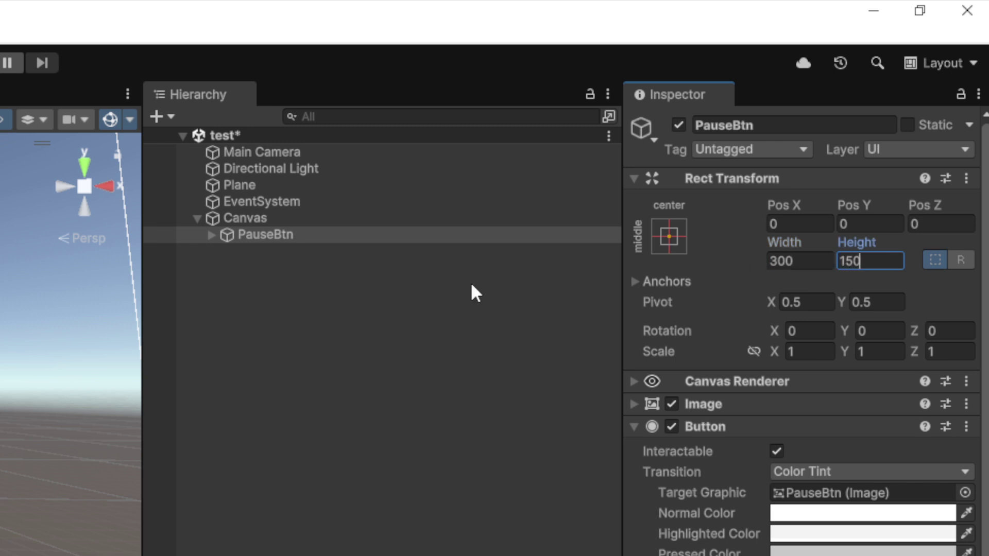
click(513, 300)
Step: Change the label text of PauseBtn's Text (TMP) child to "Pause"
click(211, 235)
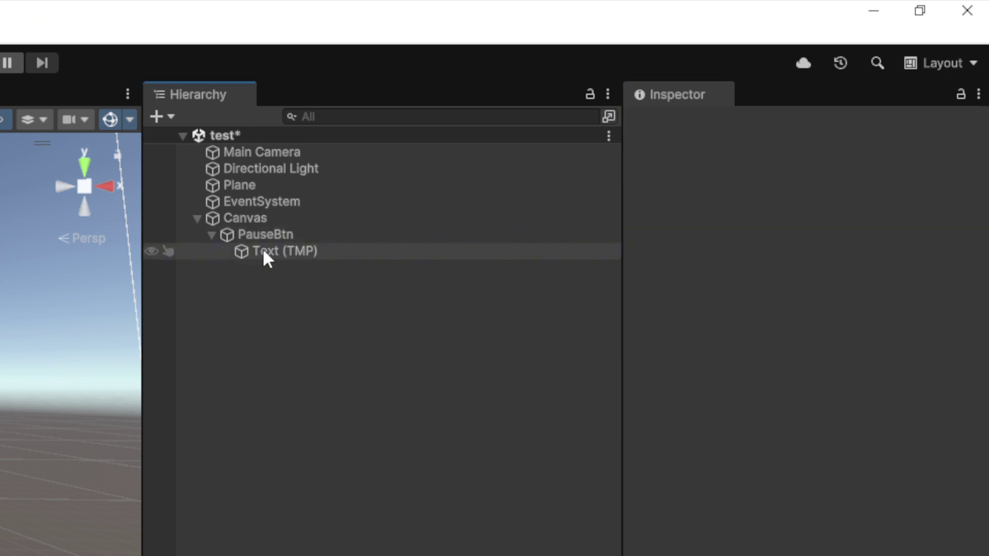
click(263, 251)
click(665, 473)
double_click(666, 478)
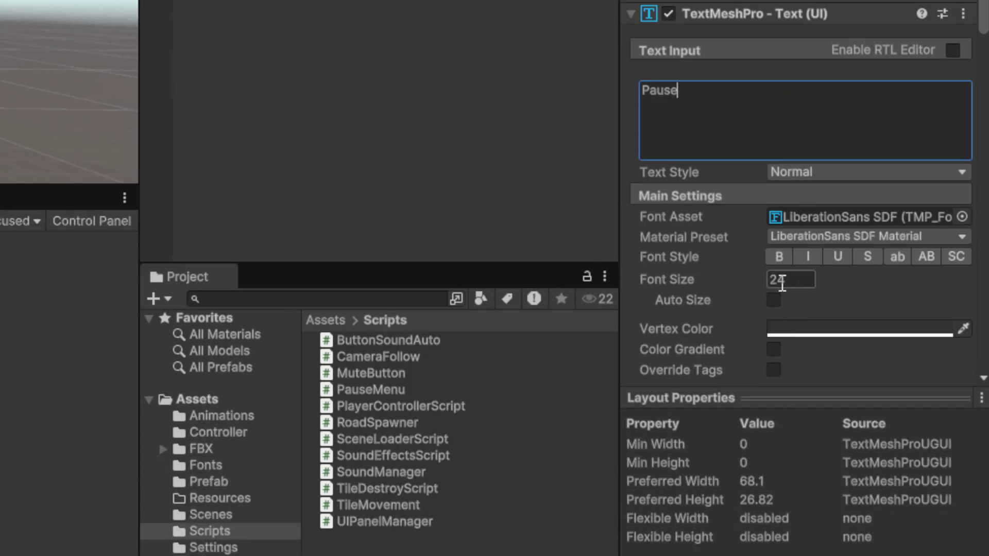
Step: Format the Pause label with font size 50, bold style and the Supply Center SDF font asset
click(798, 282)
text(50)
click(779, 257)
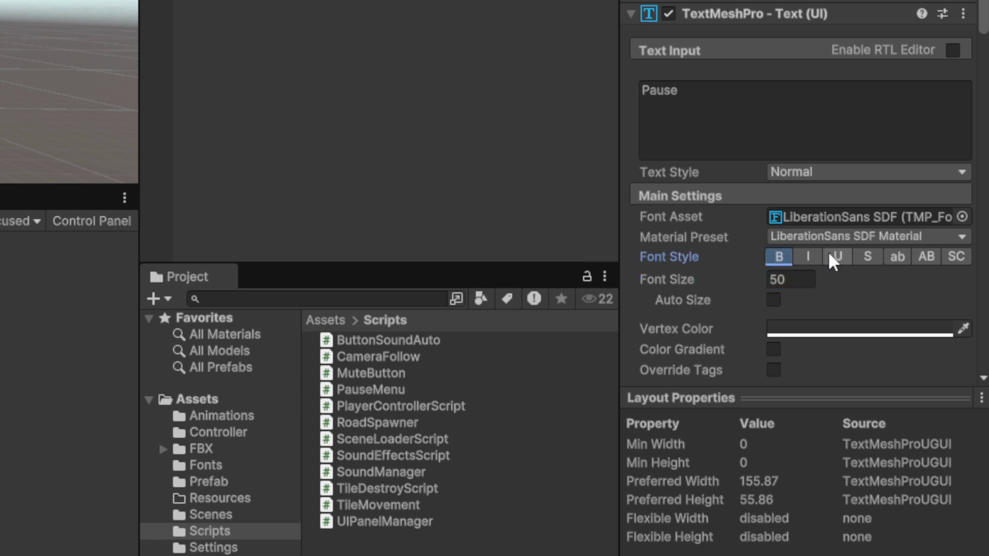
click(961, 217)
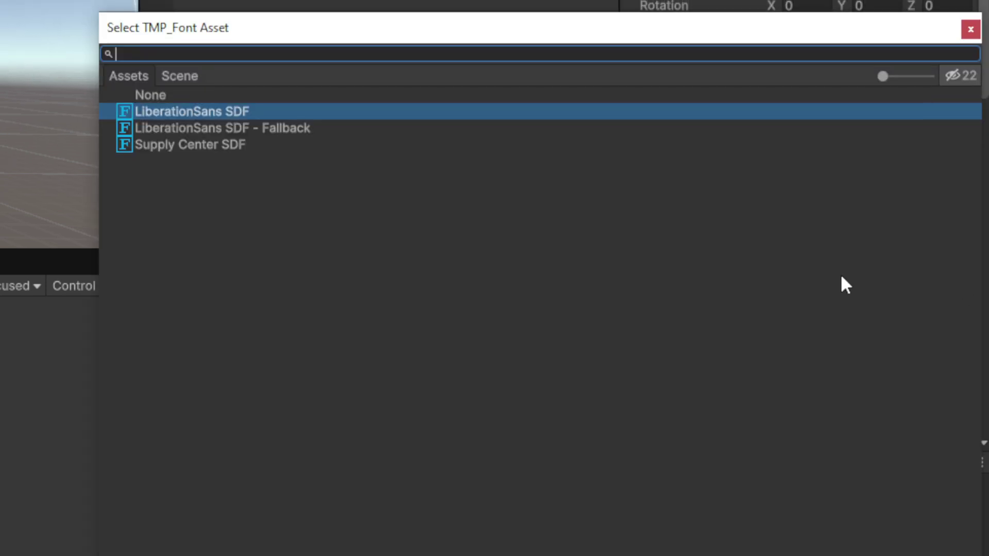
click(206, 146)
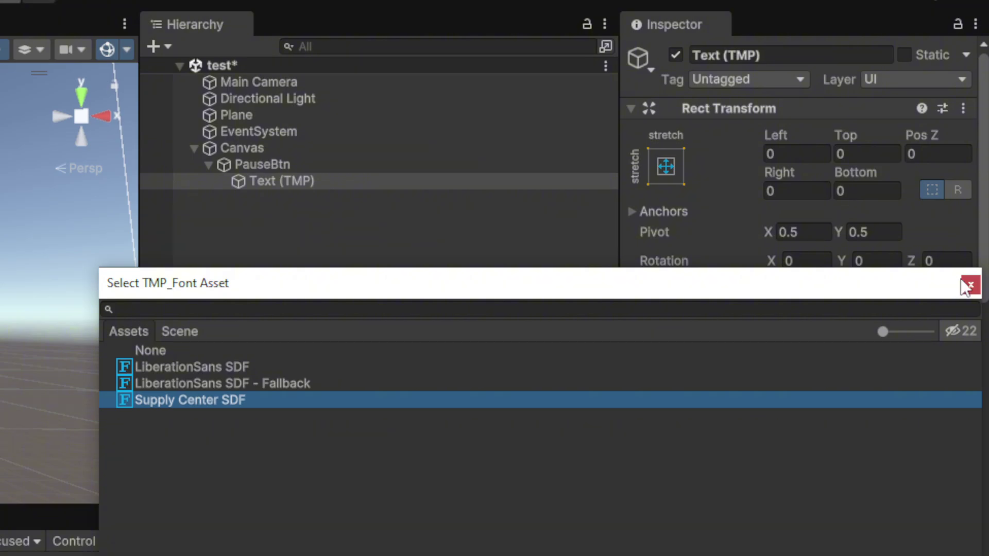
click(966, 286)
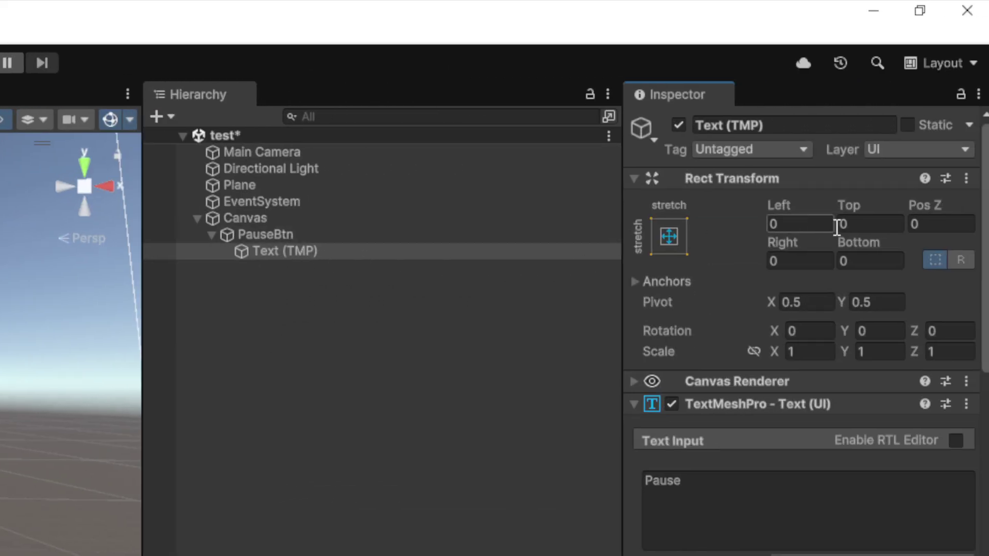
click(845, 224)
text(150)
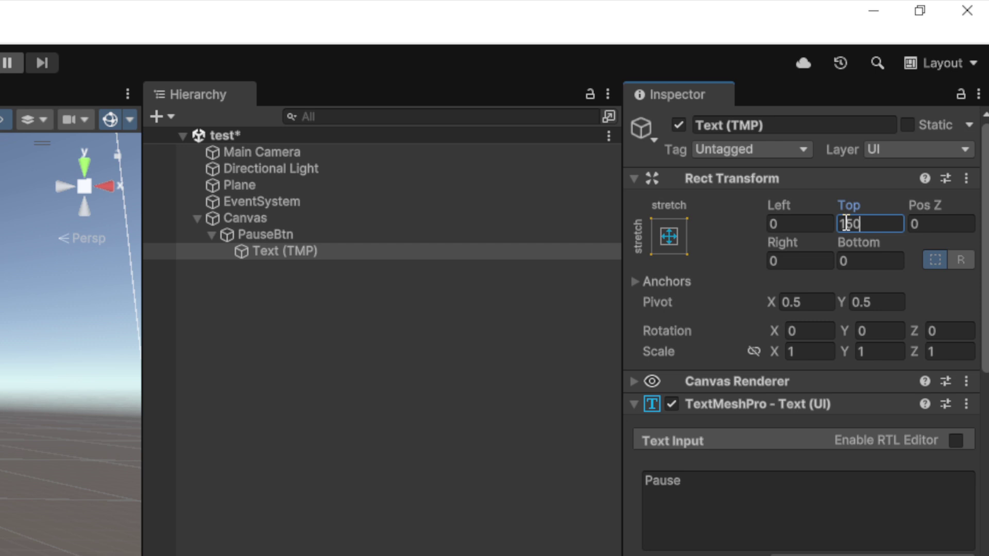
drag(860, 223, 839, 223)
key(BackSpace)
click(352, 296)
Step: Set the Y position of PauseBtn to 350
click(283, 235)
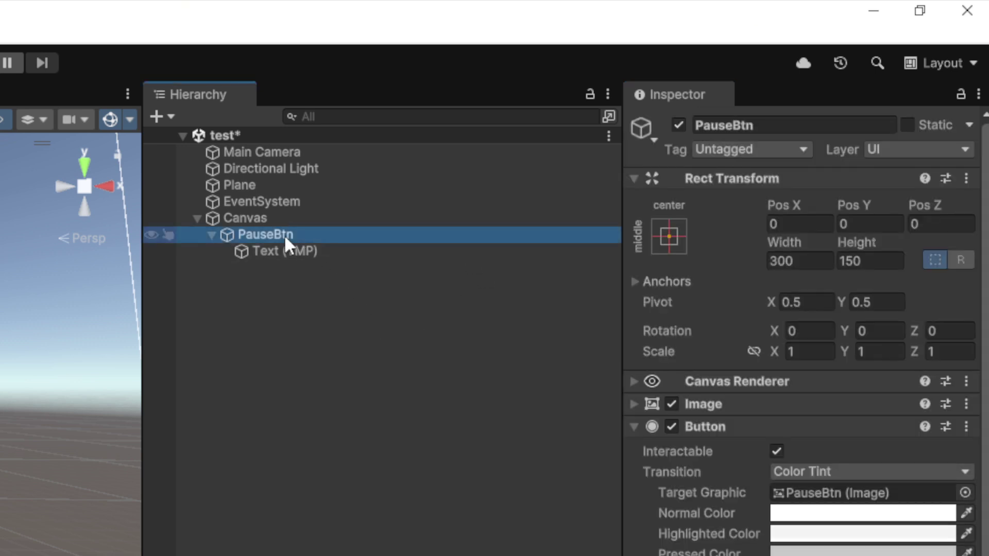
click(871, 222)
text(150350)
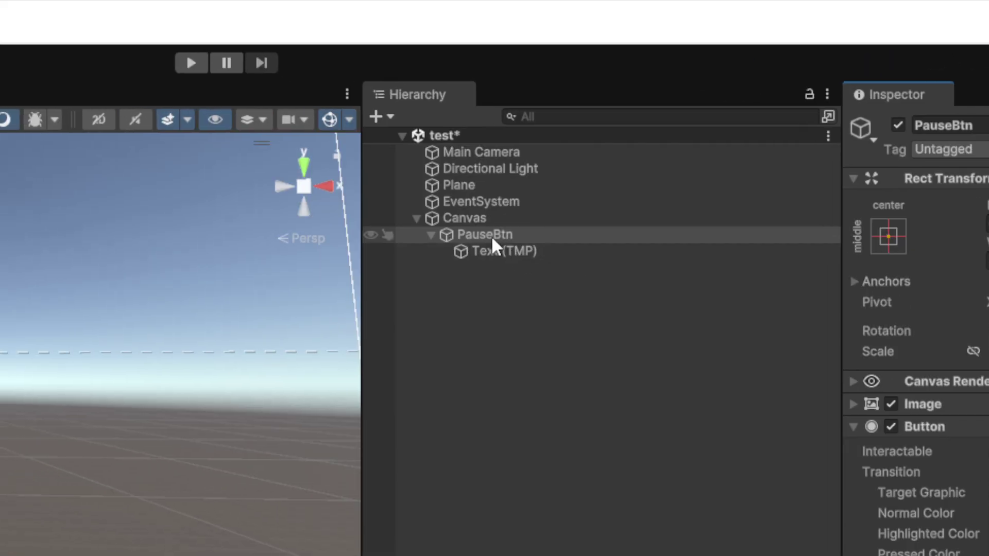
Step: Duplicate PauseBtn under the Canvas and rename the copy InfoBtn
click(490, 236)
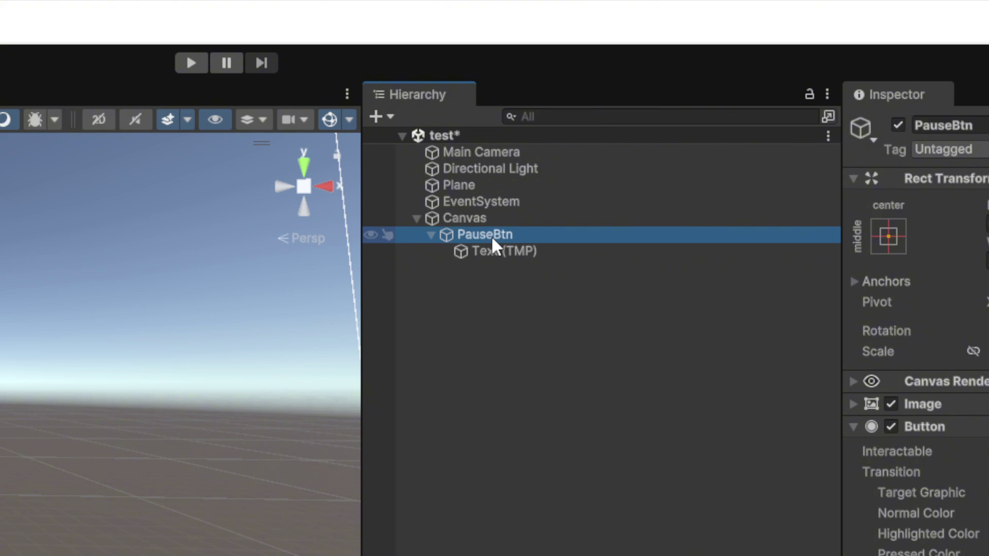
key(ctrl+d)
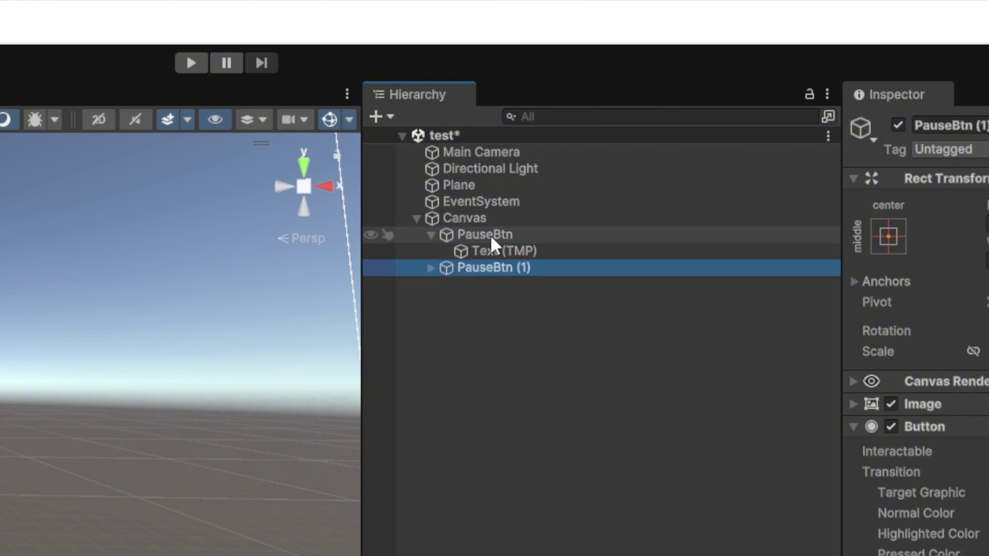
key(F2)
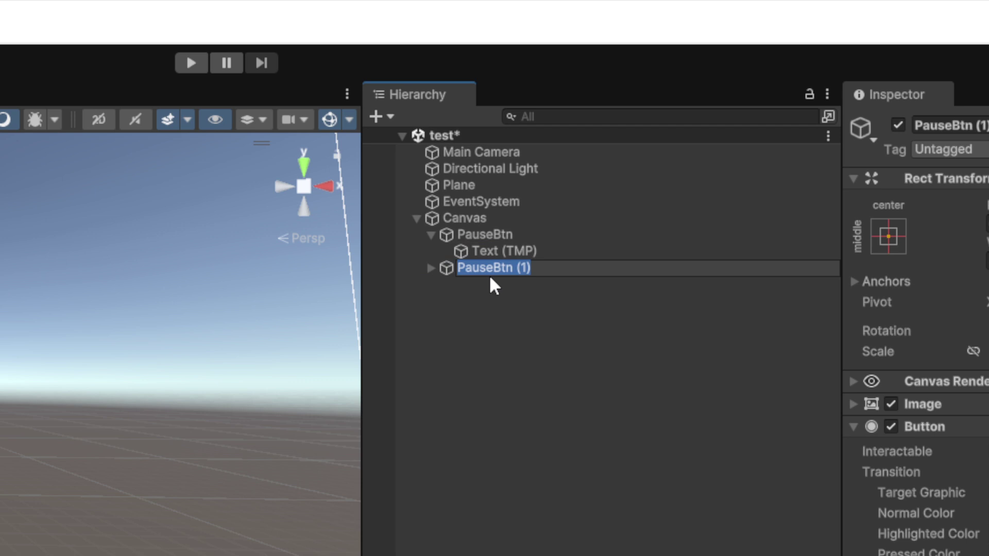
text(InfoBtn)
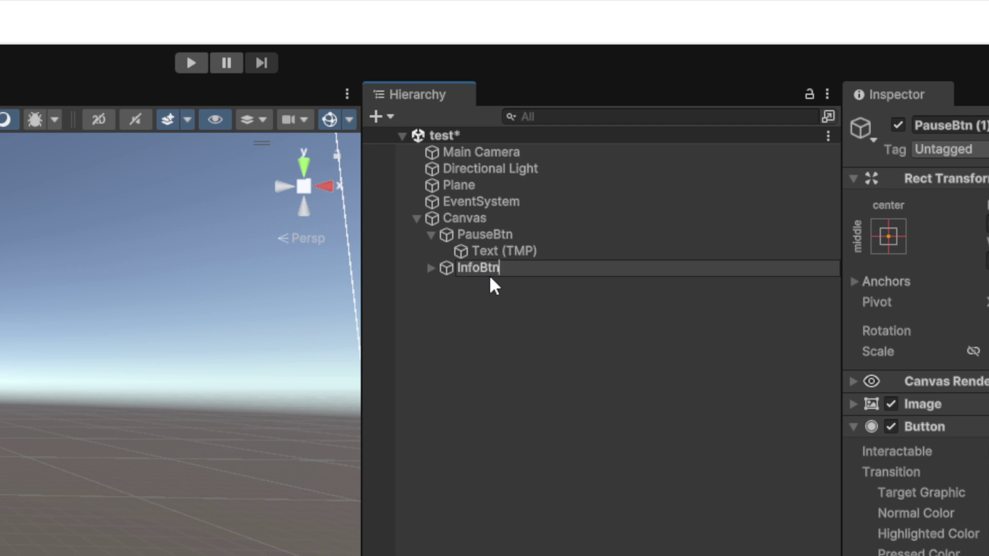
key(Return)
Step: Change the label text of InfoBtn's Text (TMP) child to "Info"
click(430, 268)
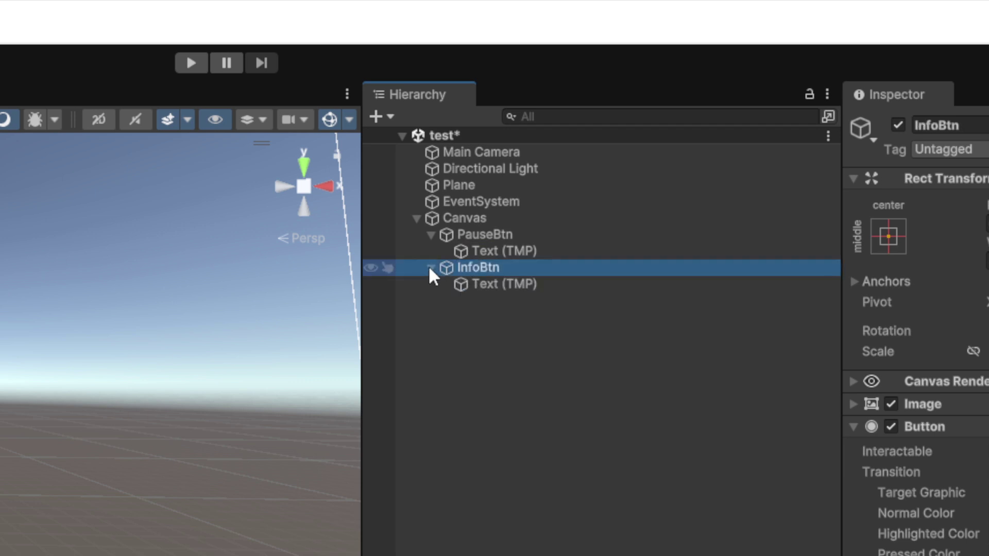
click(487, 284)
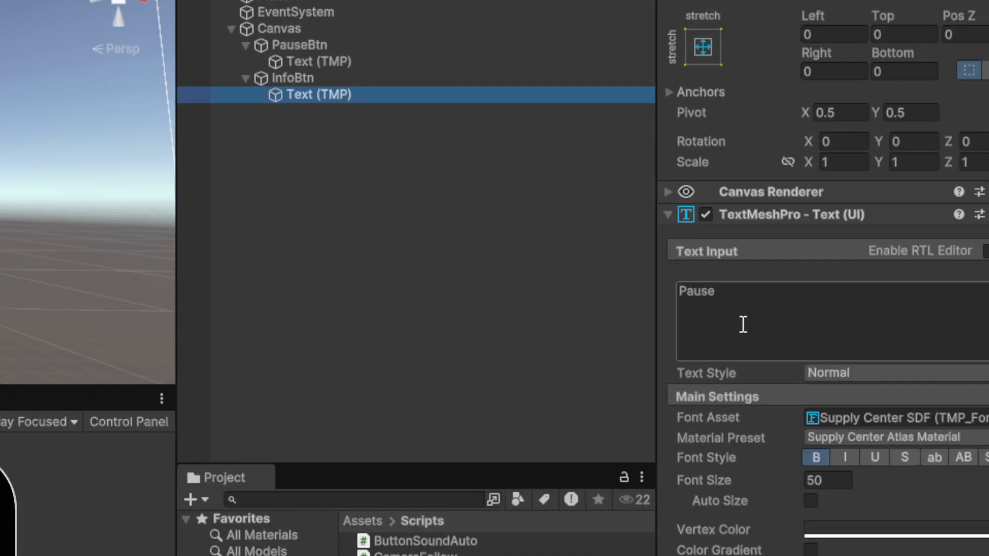
click(743, 324)
key(BackSpace)
text(Info)
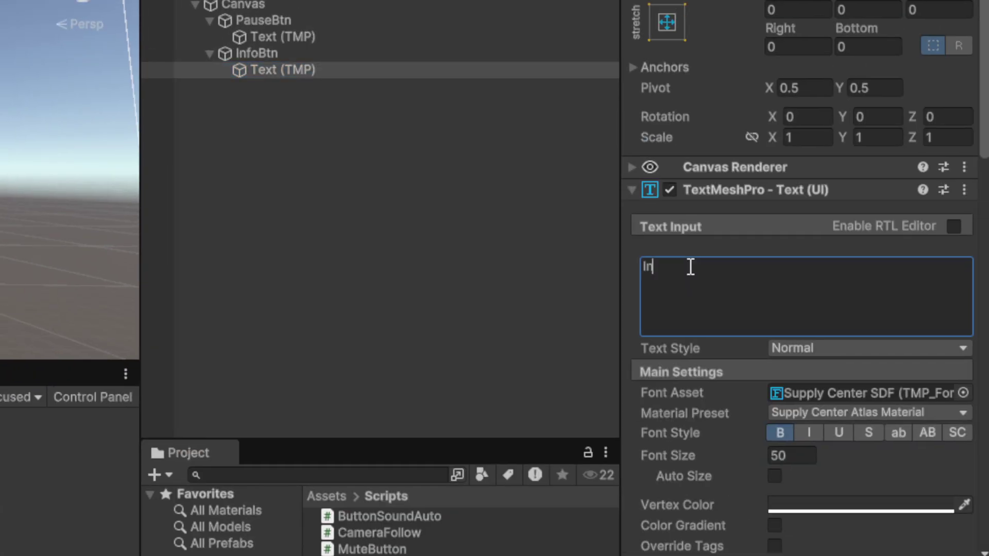
click(340, 270)
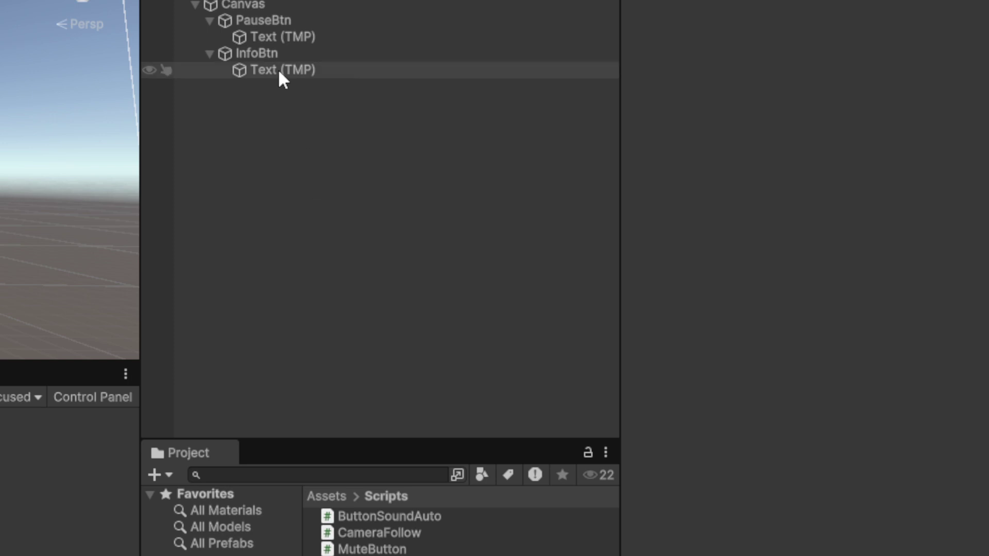
Step: Set the Y position of InfoBtn to 0
click(266, 53)
click(871, 227)
text(0)
click(375, 397)
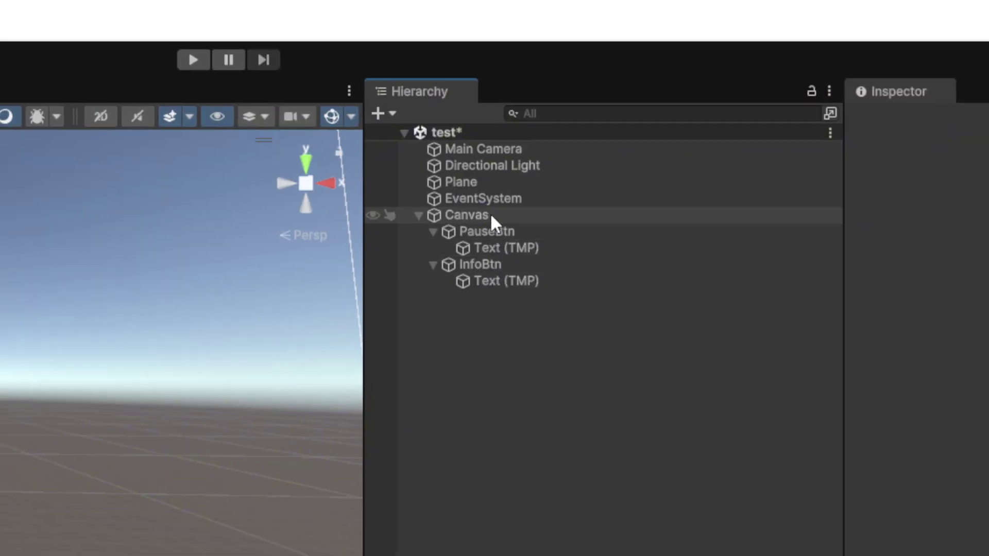
Step: Add a UI Panel under the Canvas and name it PausePanel
click(469, 216)
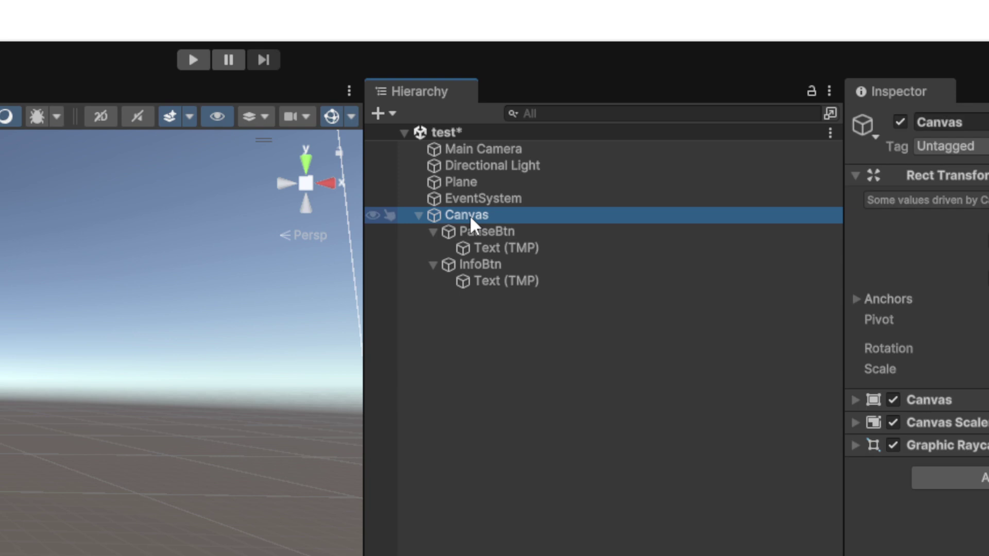
right_click(469, 215)
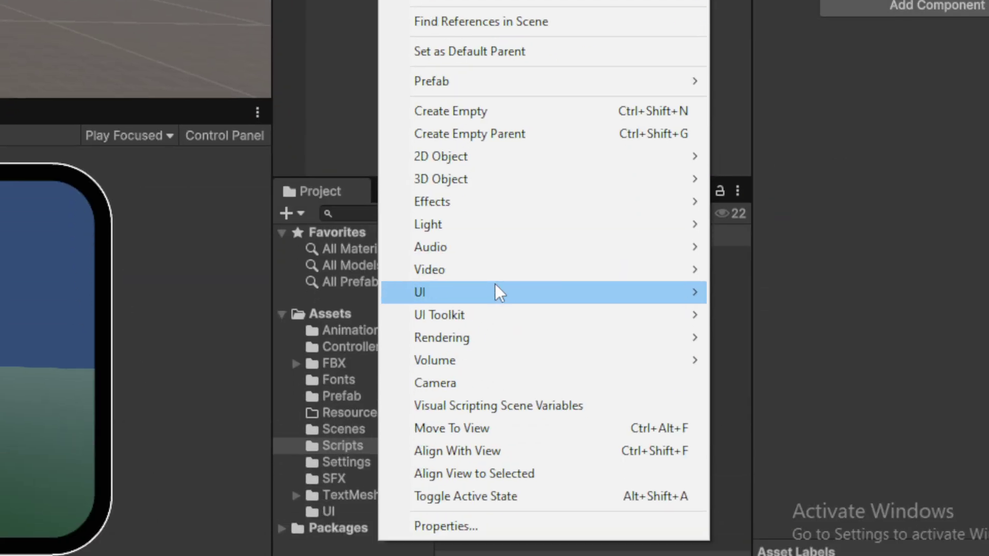
mouse_move(592, 555)
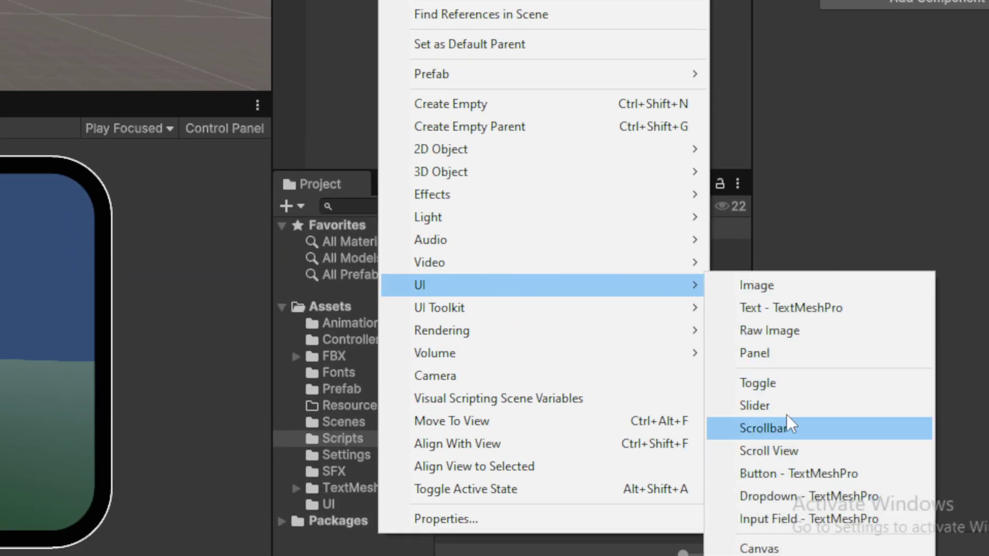
click(784, 353)
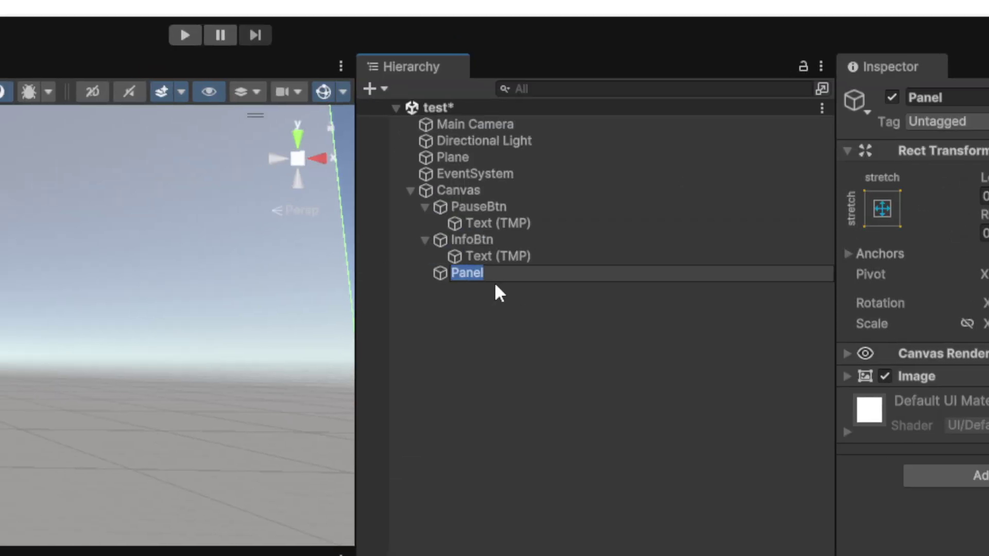
text(PausePanel)
key(Return)
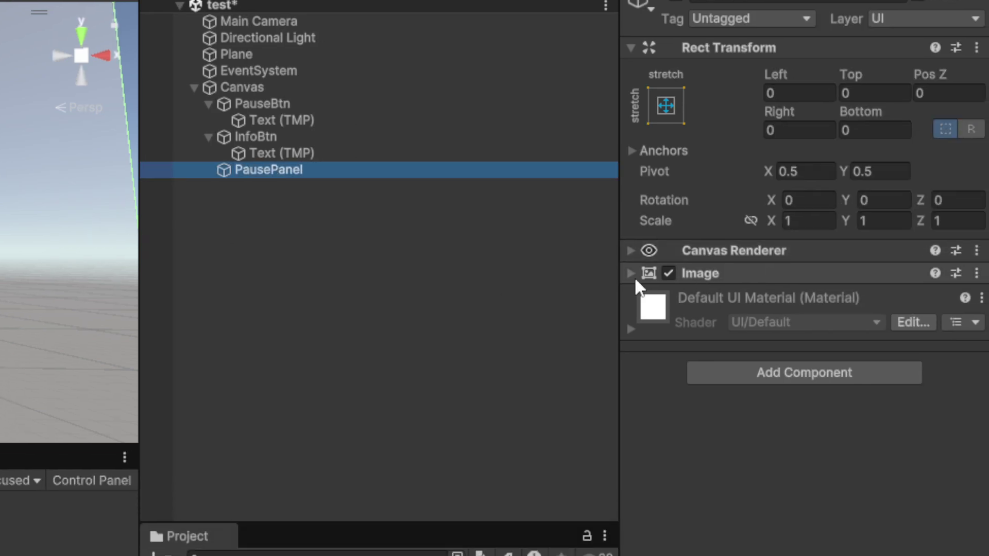
Step: Set PausePanel's Image color to hex 2F2F2F and raise its alpha to fully opaque
click(633, 277)
click(787, 319)
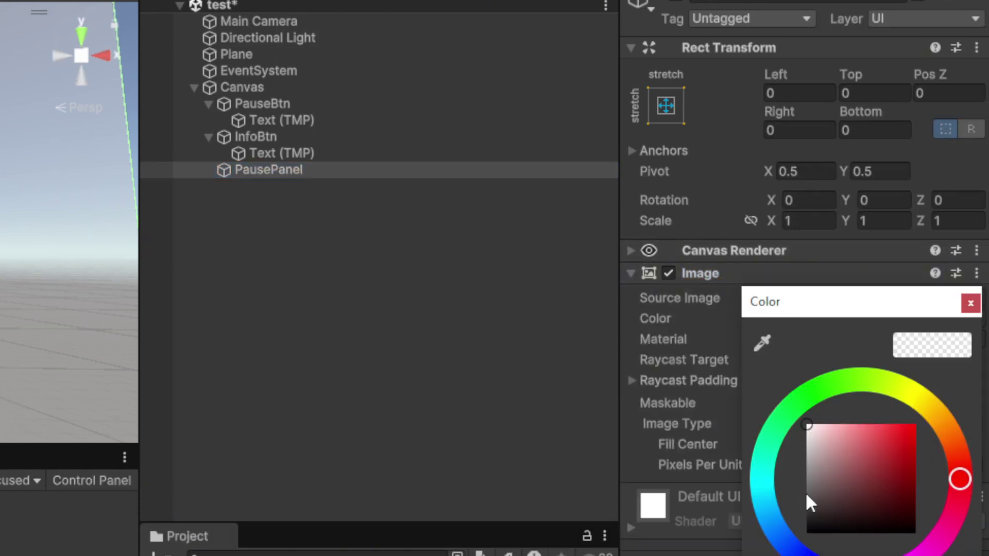
click(922, 324)
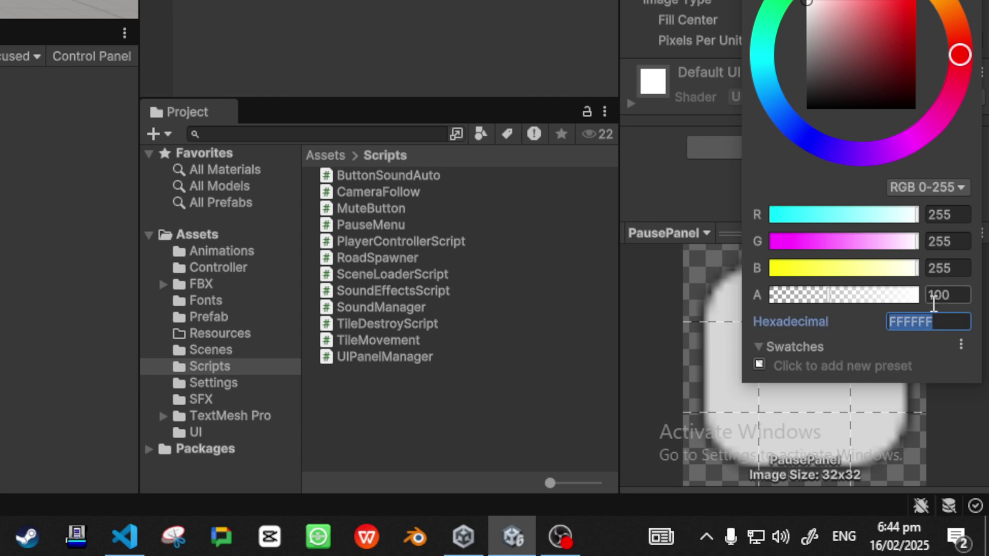
text(2F2F2F)
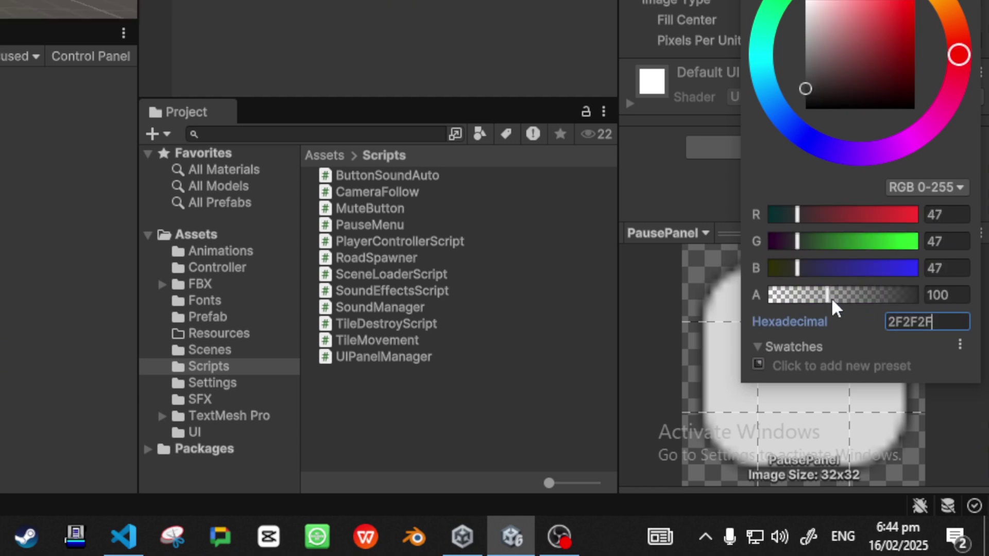
drag(828, 296, 927, 306)
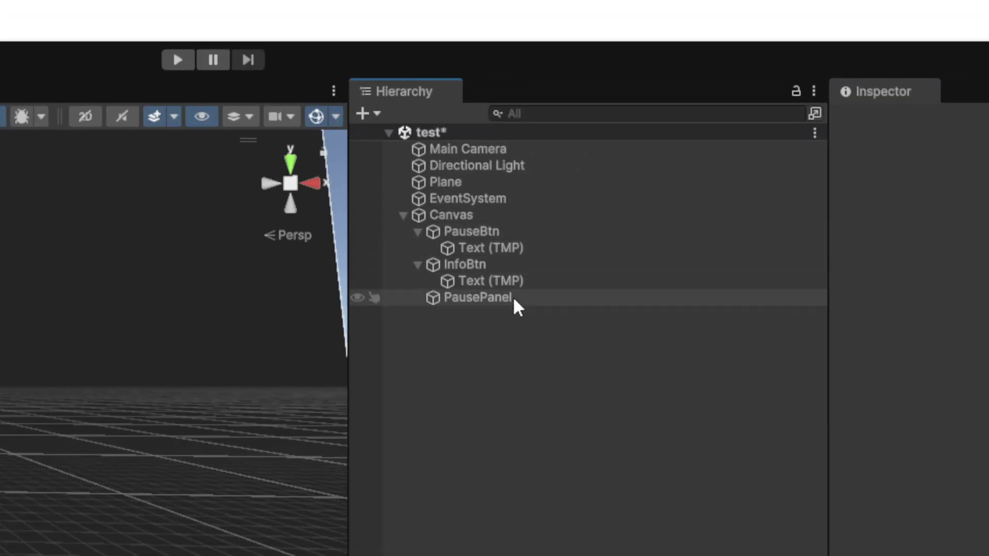
Step: Add a TextMeshPro text object under PausePanel and name it Heading
click(496, 296)
right_click(498, 297)
mouse_move(497, 283)
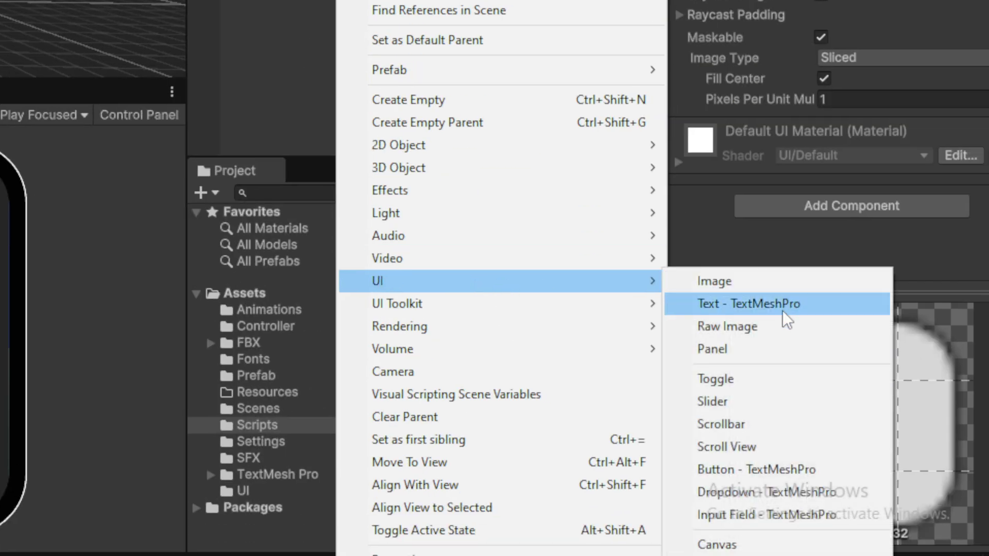
click(783, 309)
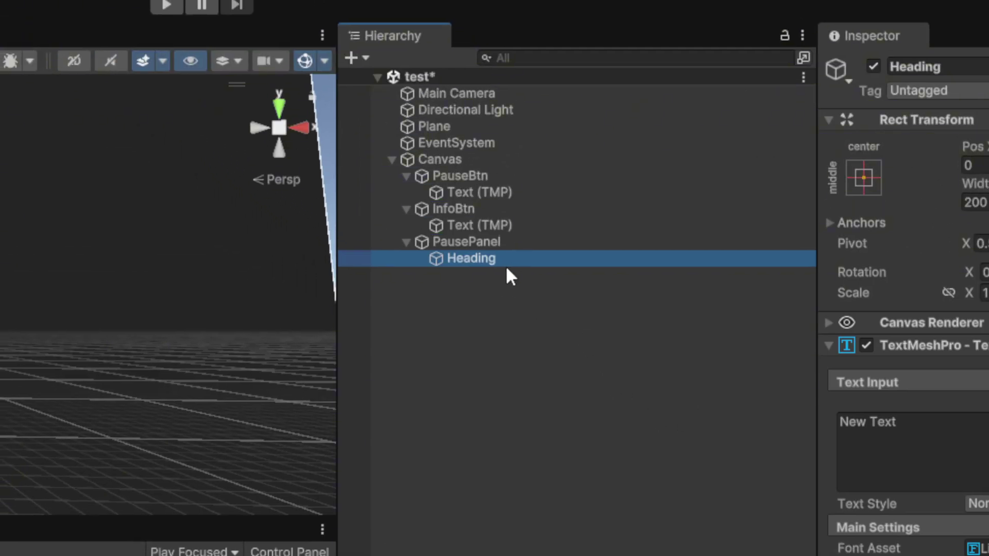
Step: Replace the default text of PausePanel's Heading with "PAUSE HEADING"
click(870, 415)
click(907, 437)
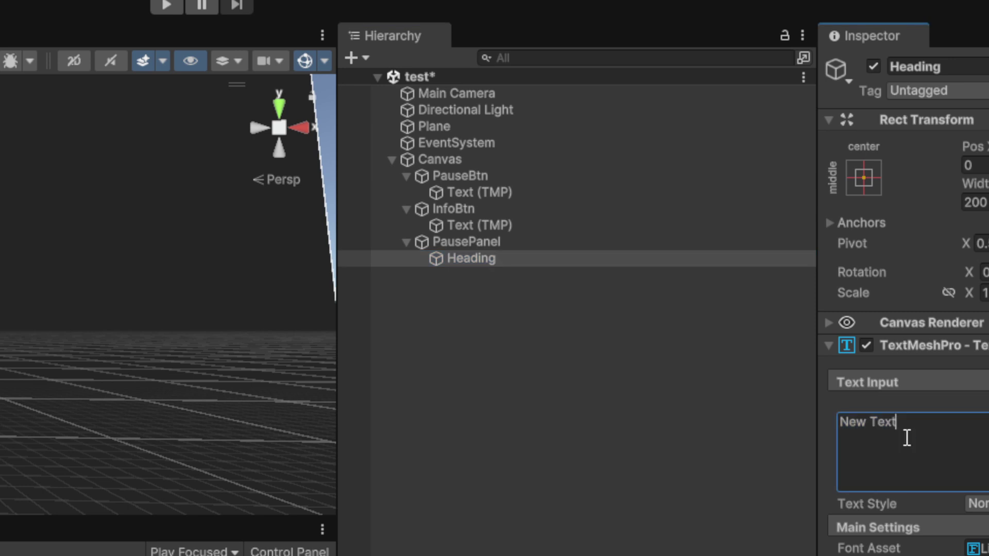
key(ctrl+a)
text(PAUSE HEADING)
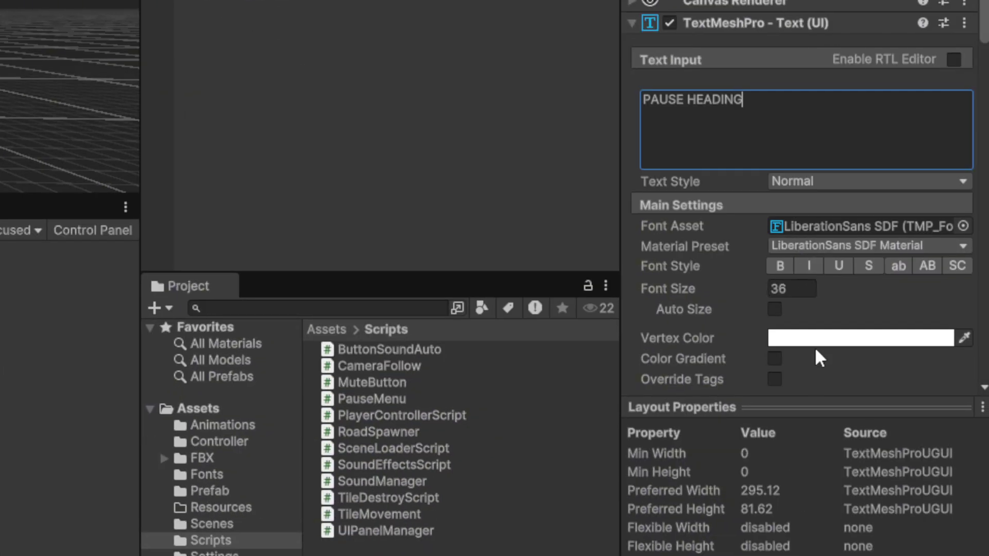
Step: Center-align the Heading text at font size 50 and set the object's width to 500
scroll(988, 555, down, 3)
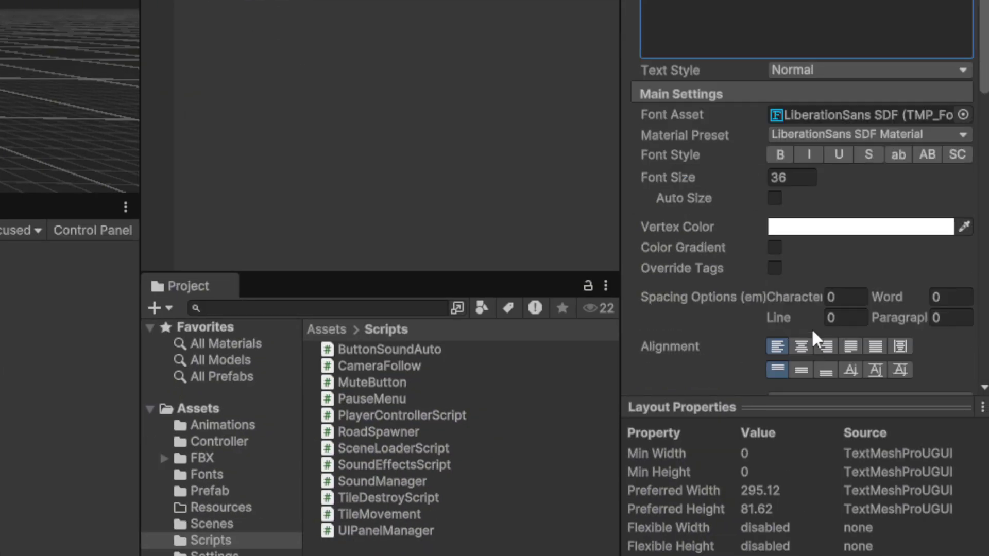
click(801, 347)
click(793, 177)
text(50)
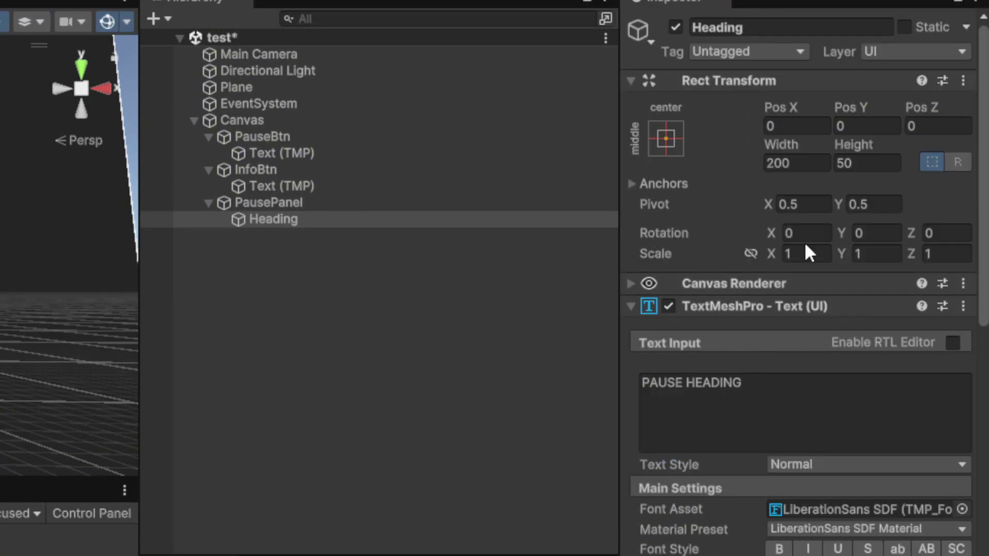
click(795, 164)
text(500)
click(334, 291)
click(279, 219)
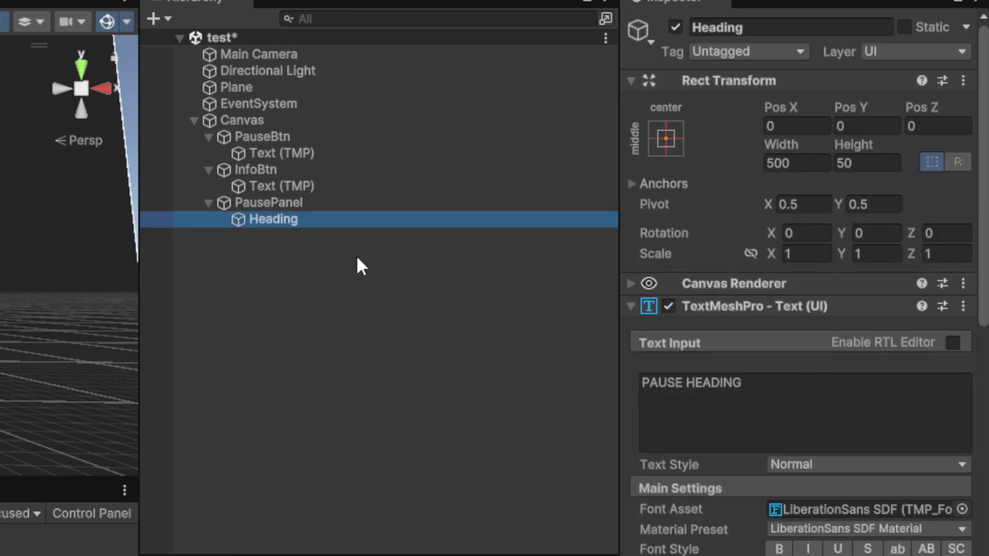
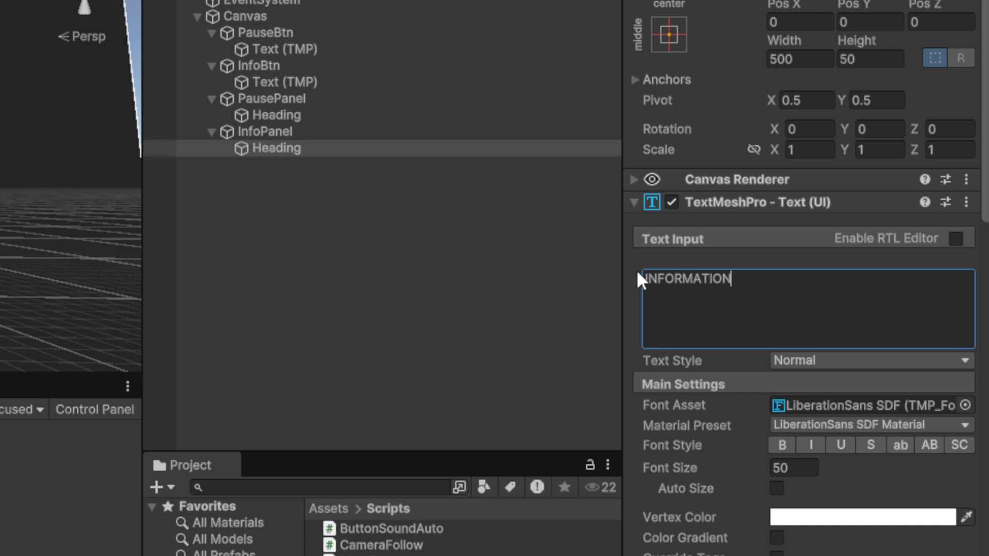
Step: Assign the Supply Center SDF font asset to InfoPanel's Heading and make its text bold
scroll(861, 421, down, 5)
click(965, 278)
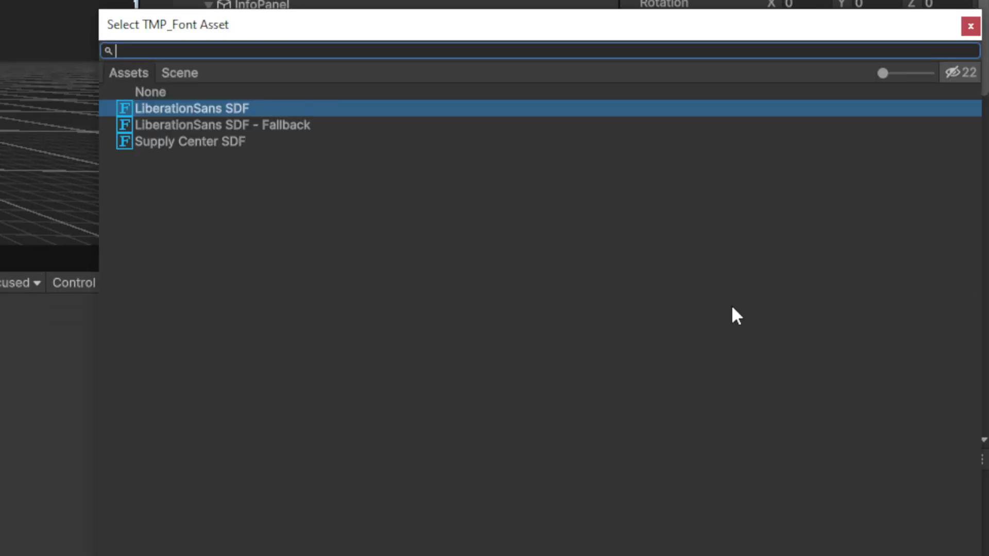
click(197, 144)
click(970, 26)
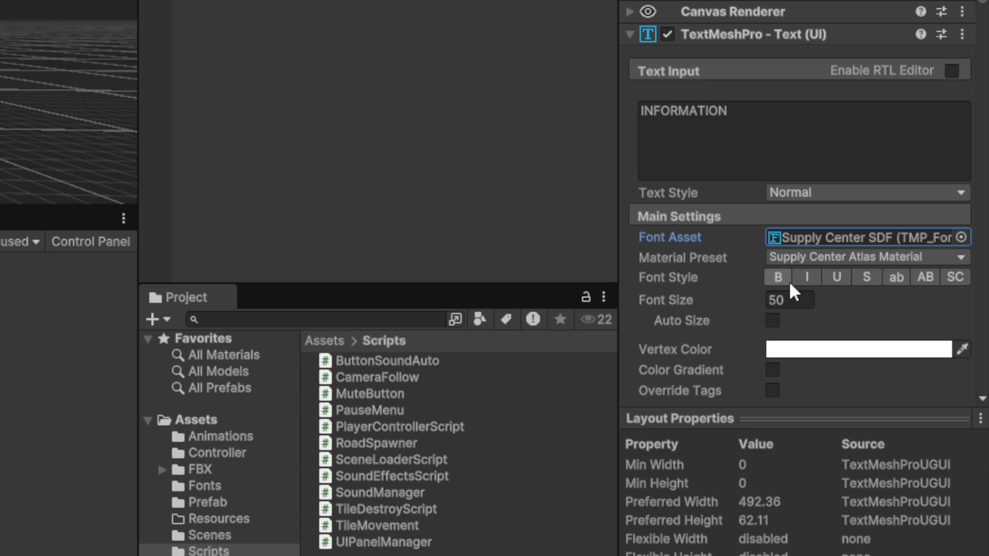
click(780, 423)
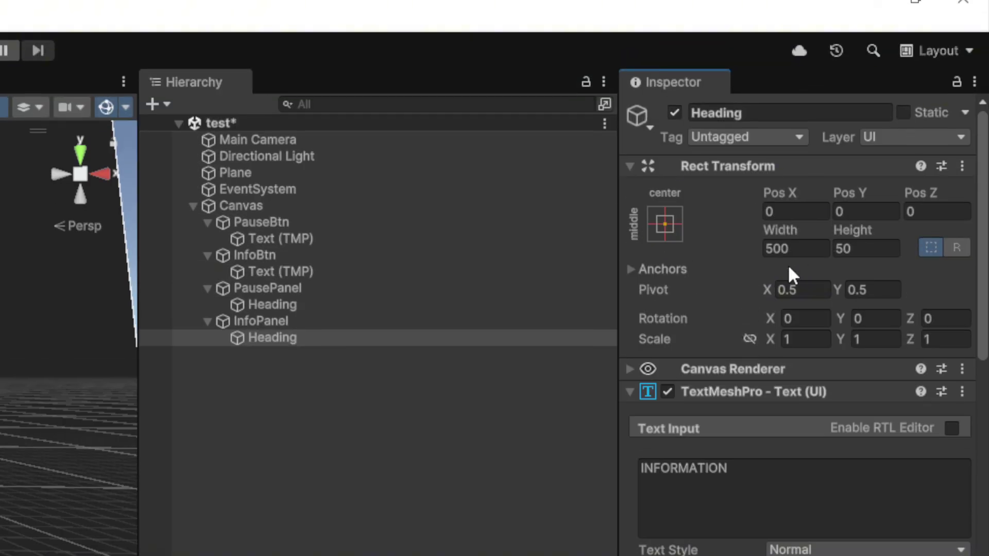
Step: Set the width of InfoPanel's Heading to 800 and its font size to 100
click(798, 257)
text(800)
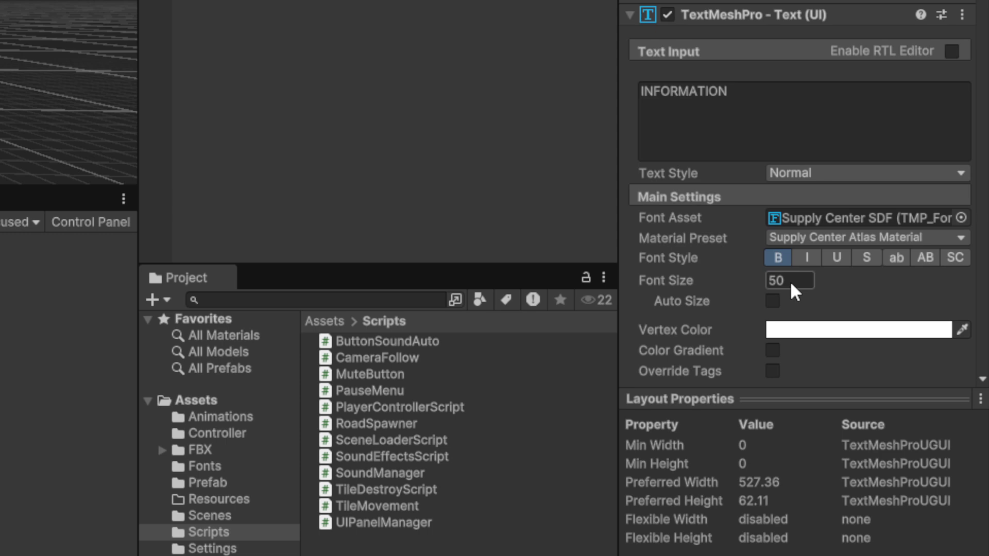
click(789, 280)
text(100)
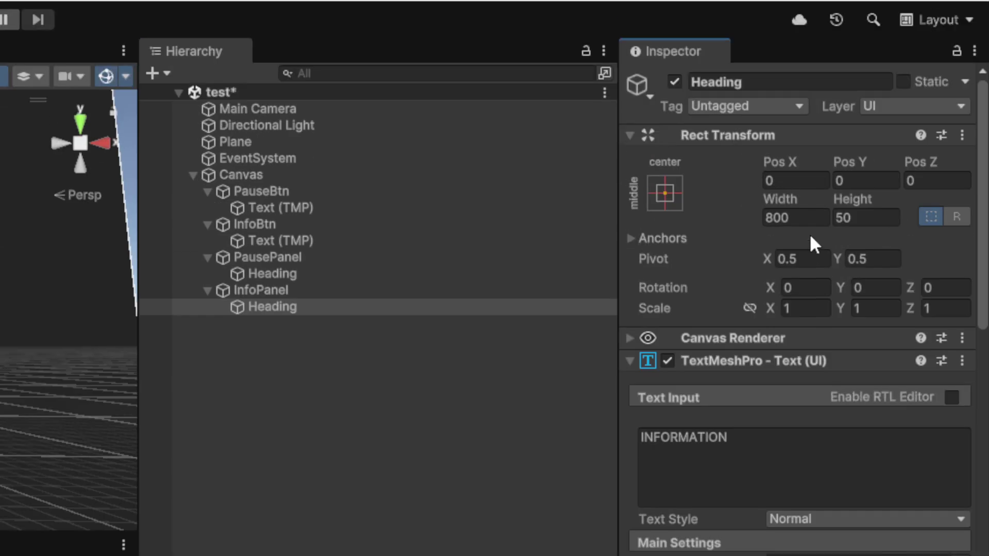
Step: Resize InfoPanel's Heading to a height of 100, trying a width of 1000 before settling on 1200
click(804, 218)
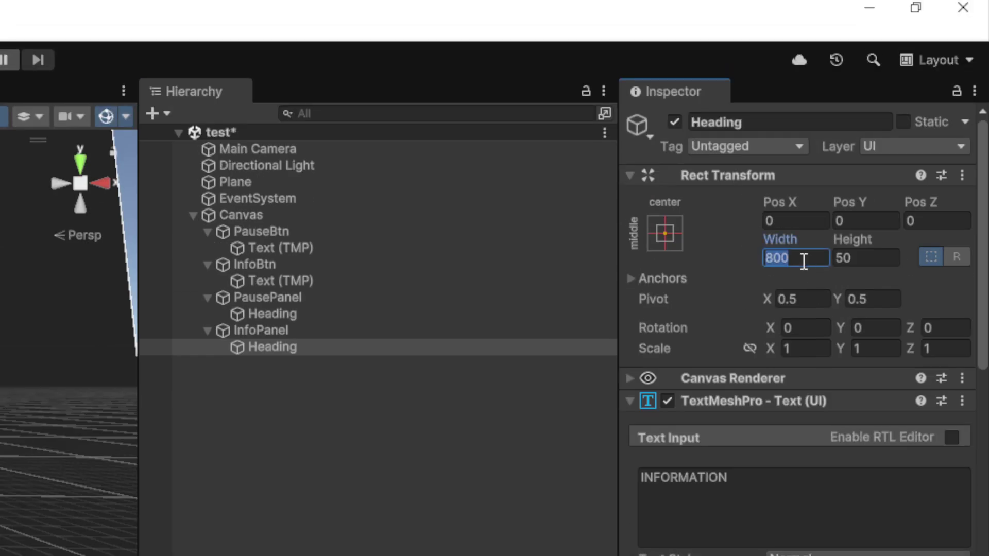
text(1000)
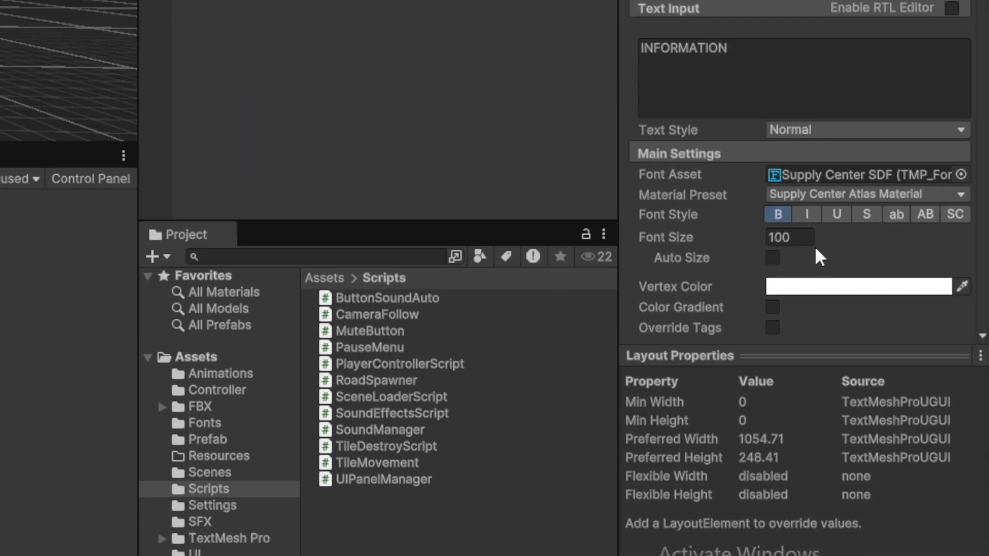
scroll(820, 247, down, 5)
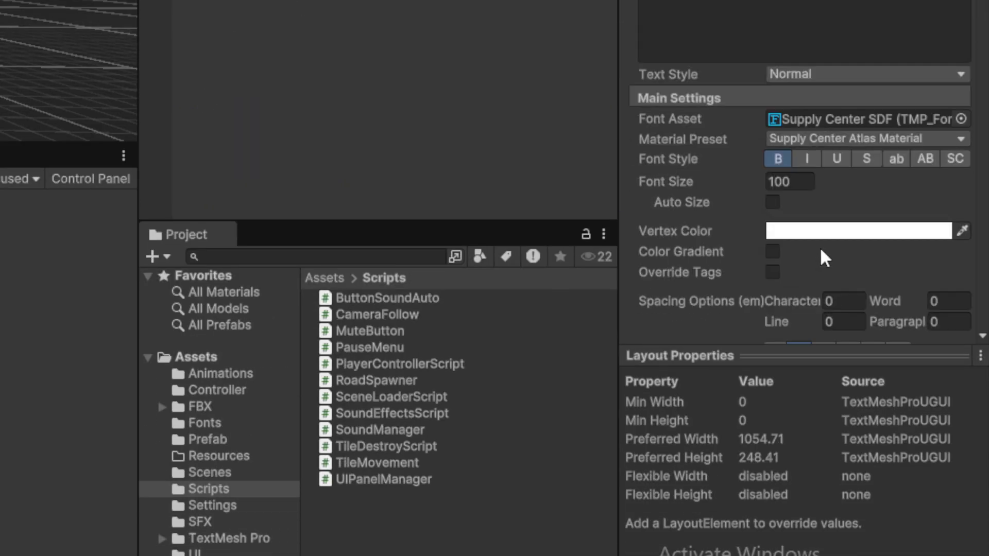
scroll(827, 115, up, 6)
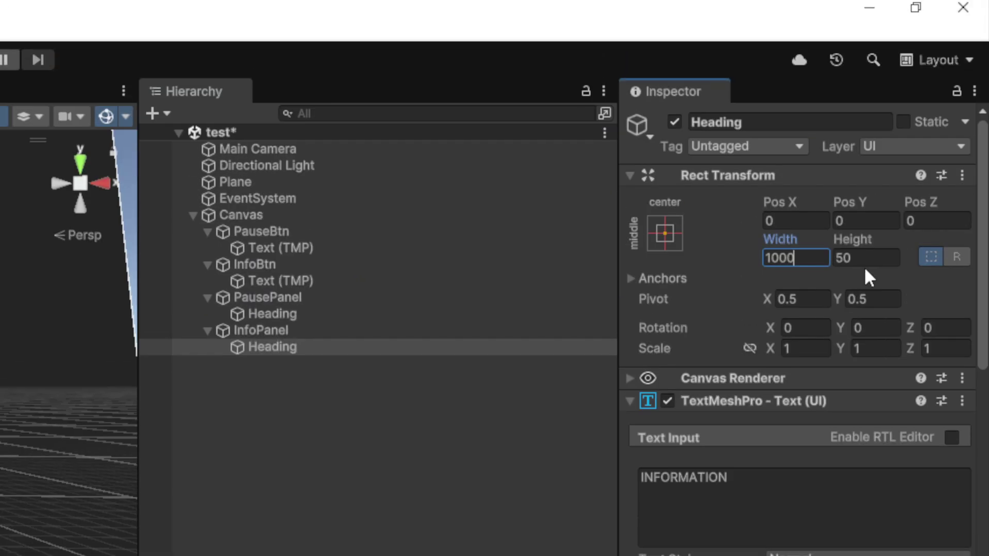
click(865, 259)
text(100)
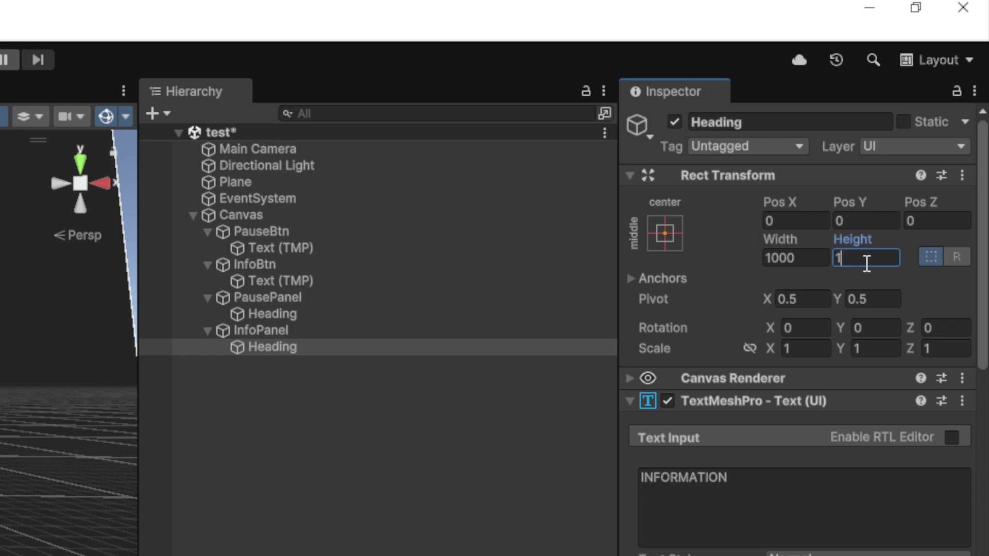
click(811, 256)
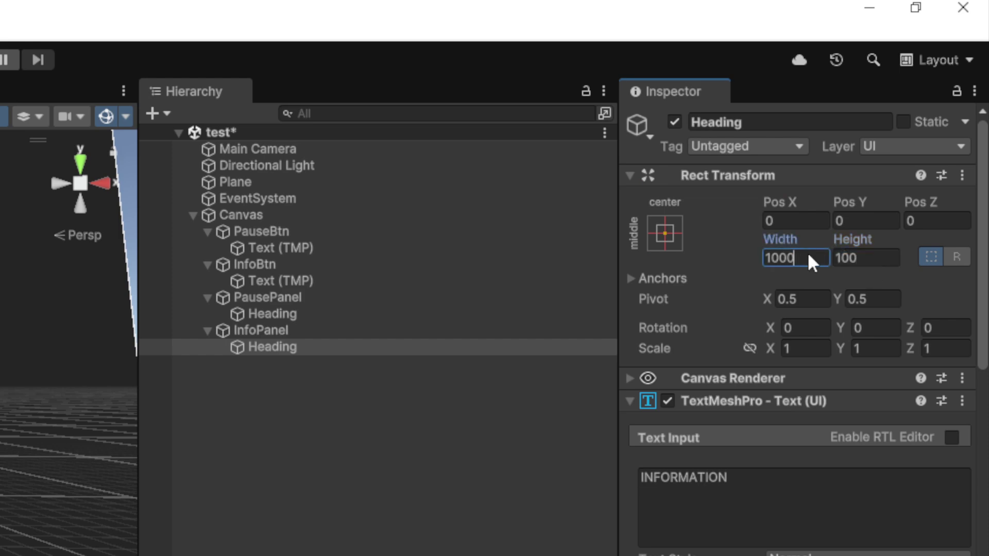
text(1200)
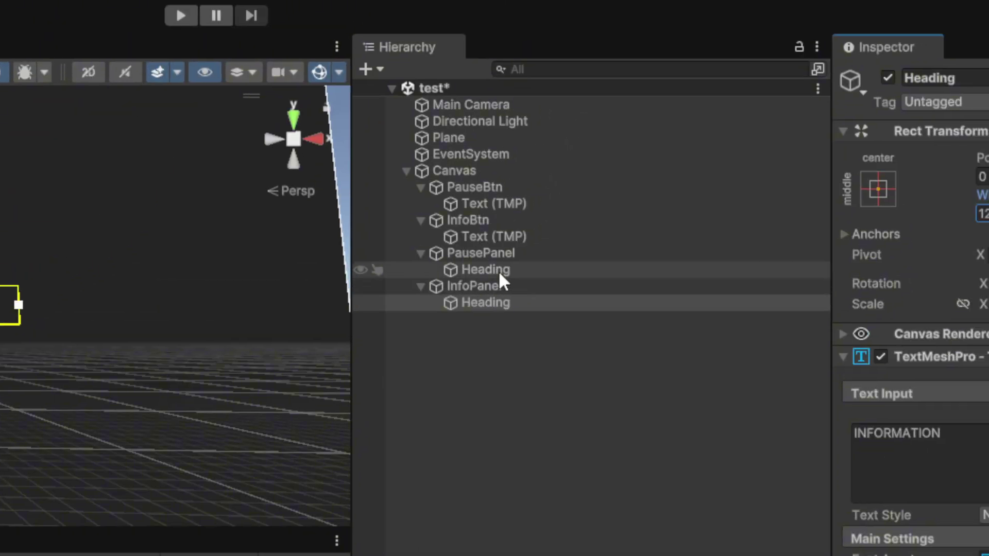
Step: Change the text of PausePanel's Heading to "PAUSE" and assign the Supply Center SDF font asset
click(499, 271)
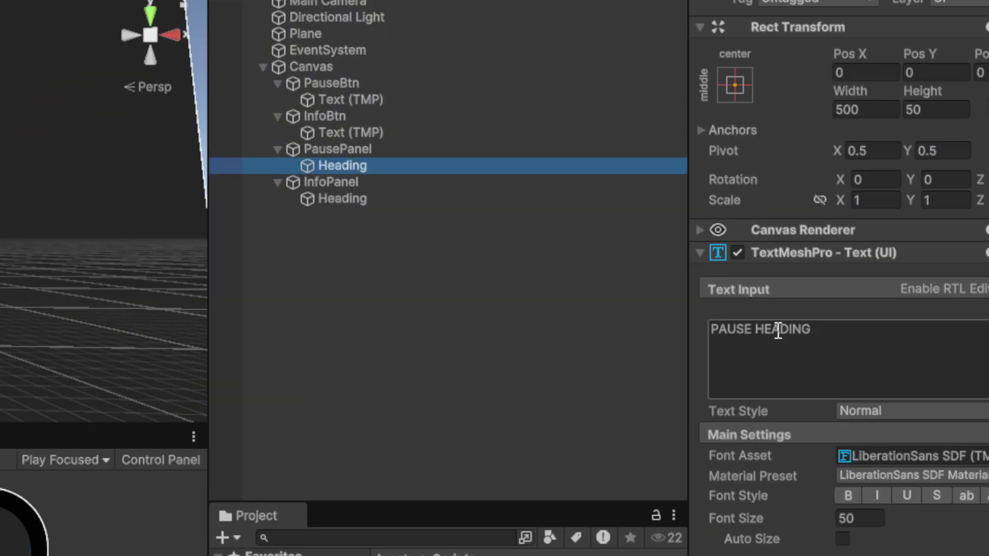
click(920, 433)
text(PAUSE)
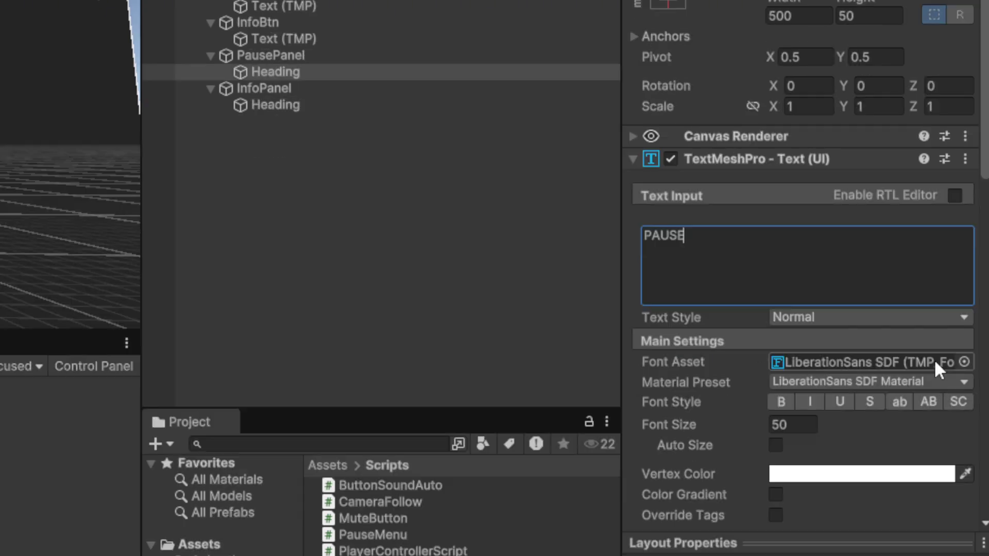
click(964, 362)
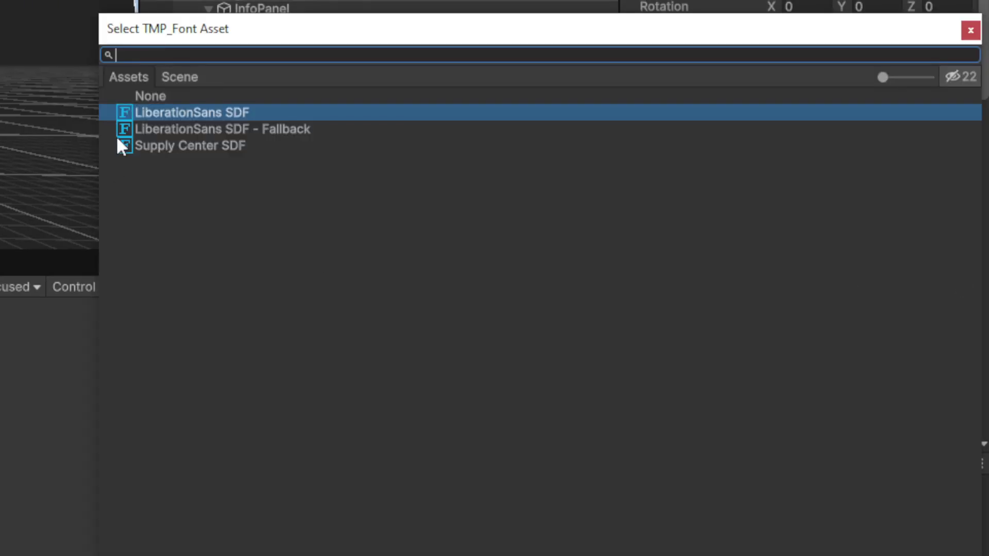
click(120, 146)
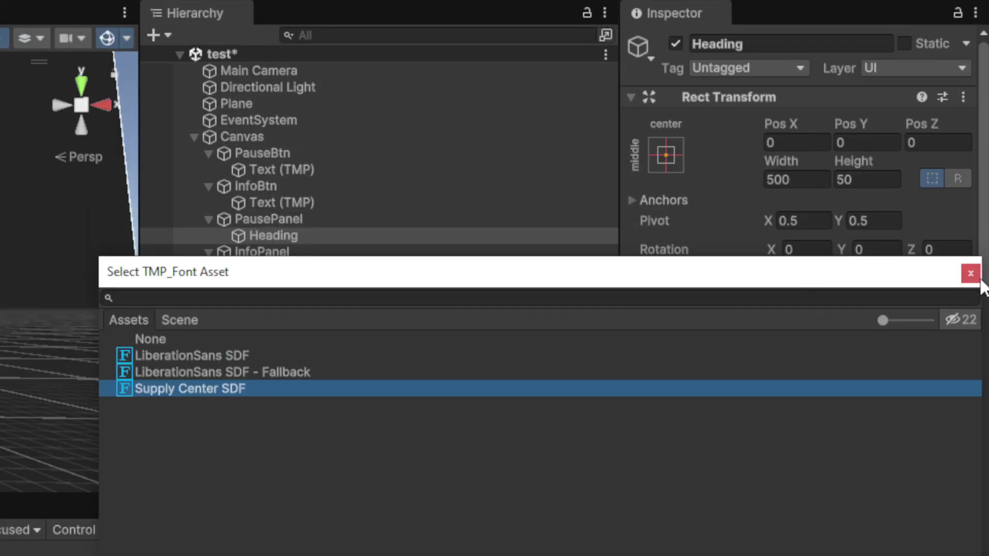
click(970, 274)
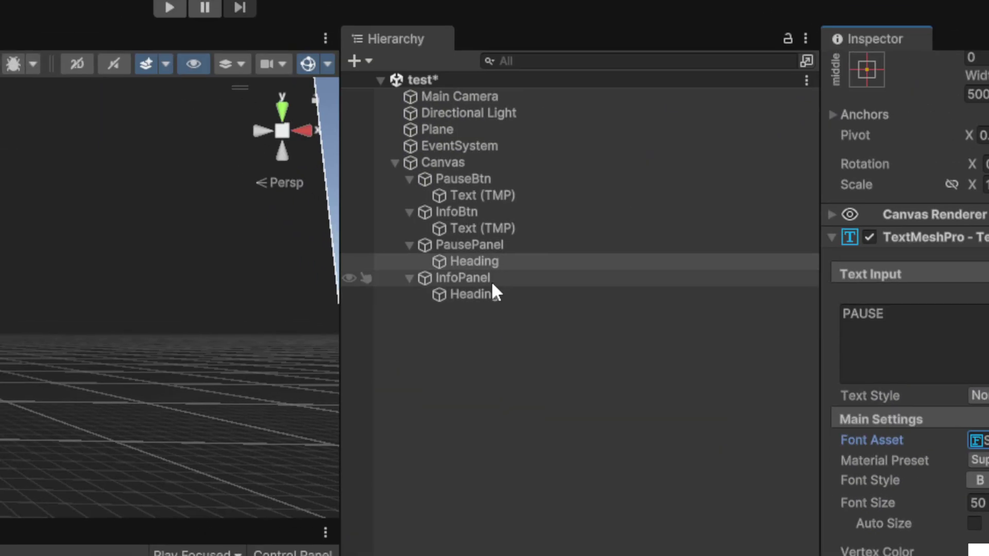
Step: Deactivate the InfoPanel object and select PausePanel
click(489, 279)
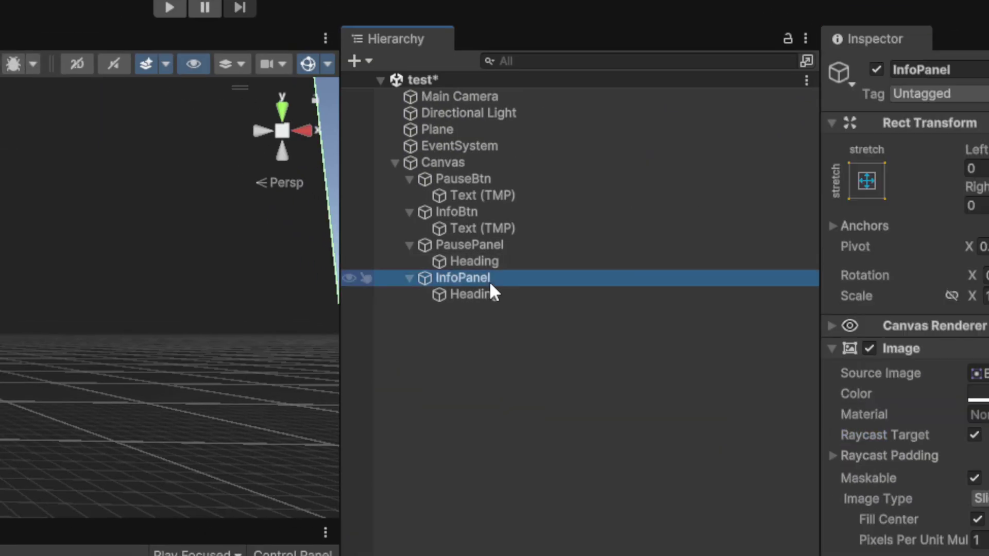
click(877, 68)
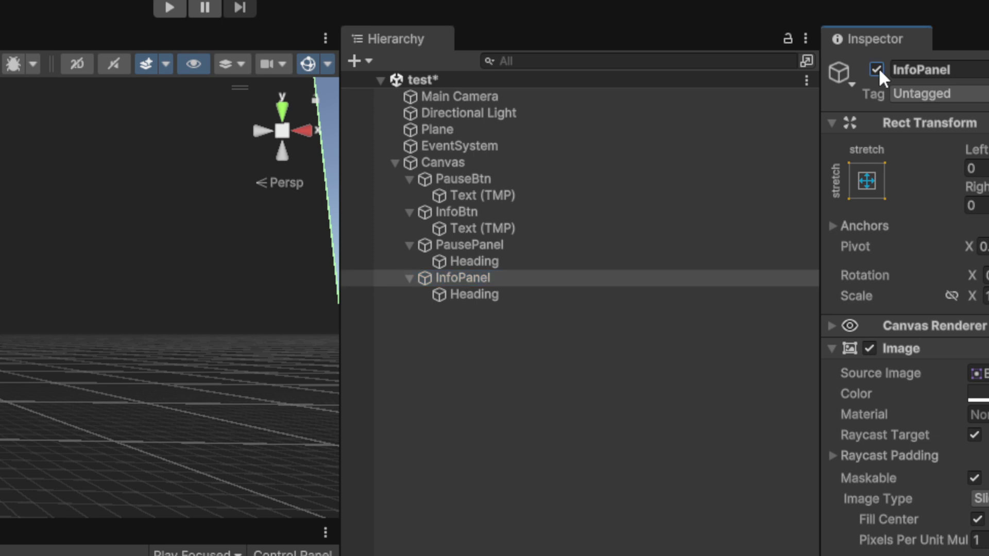
click(487, 250)
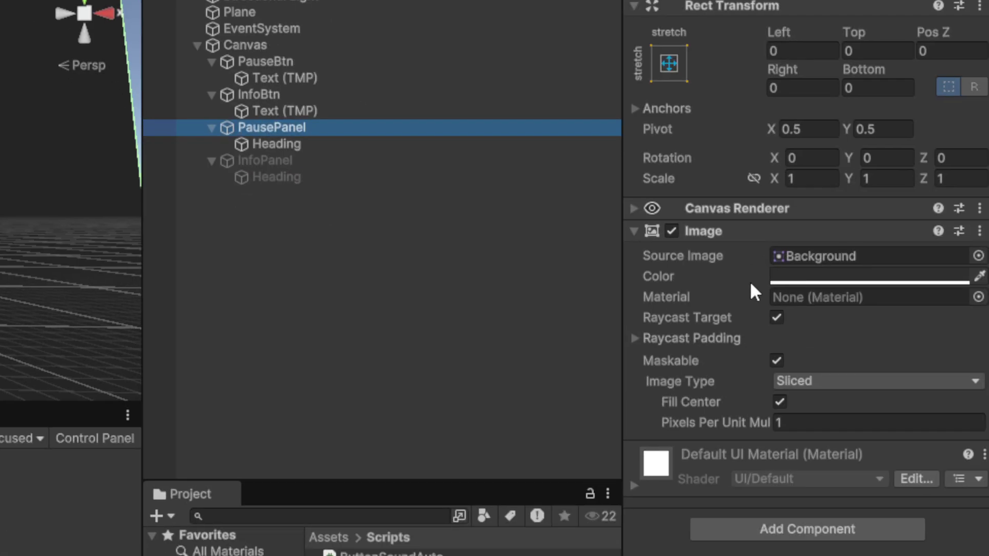
Step: Make PausePanel's Heading text bold and set its font size to 100
click(392, 145)
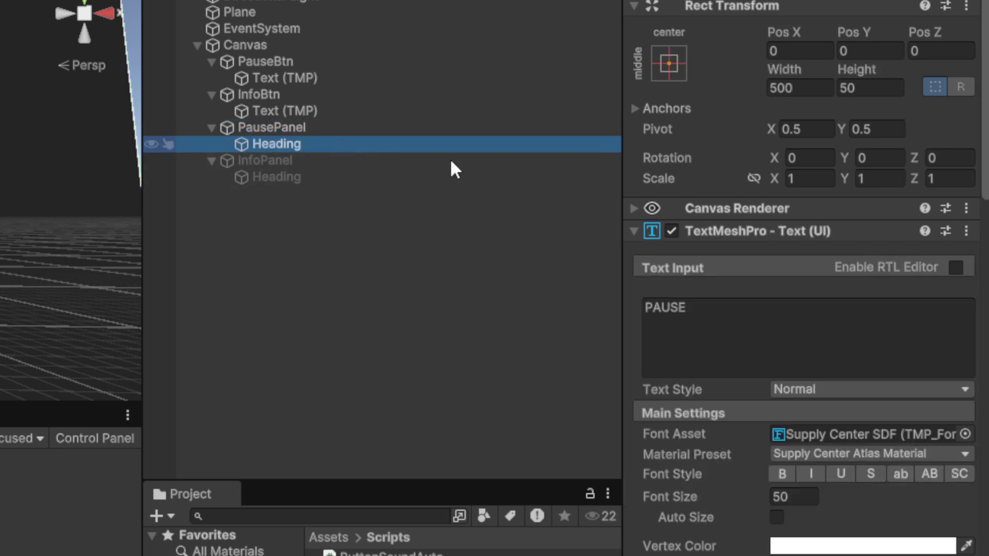
scroll(787, 309, down, 5)
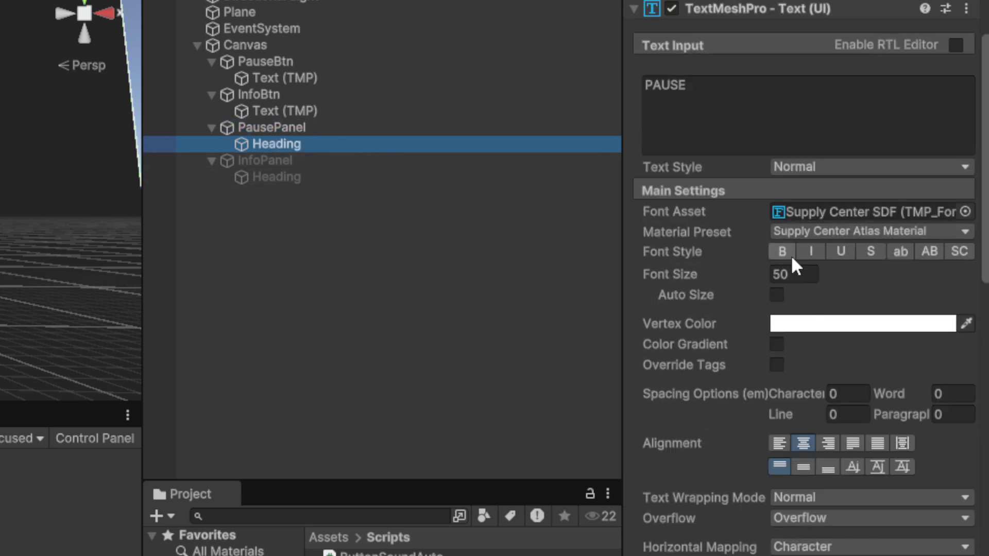
click(788, 251)
click(807, 273)
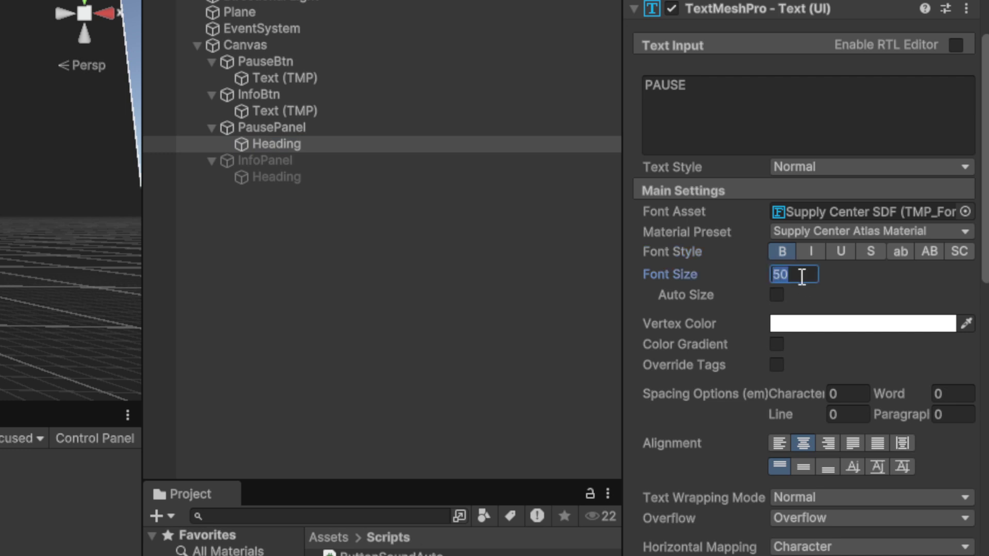
text(100)
scroll(758, 265, up, 5)
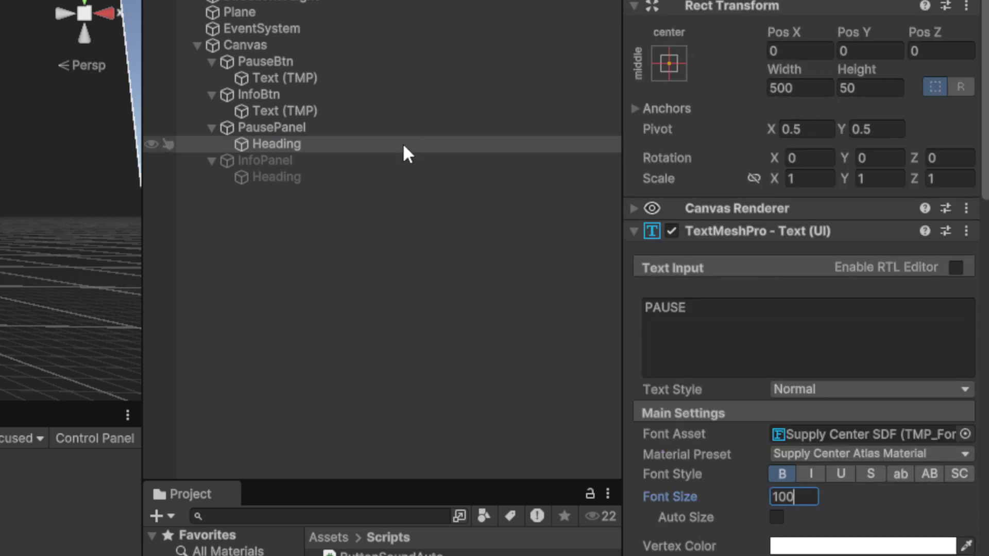
Step: Deactivate PausePanel and collapse both panels and both buttons under Canvas in the hierarchy
click(260, 130)
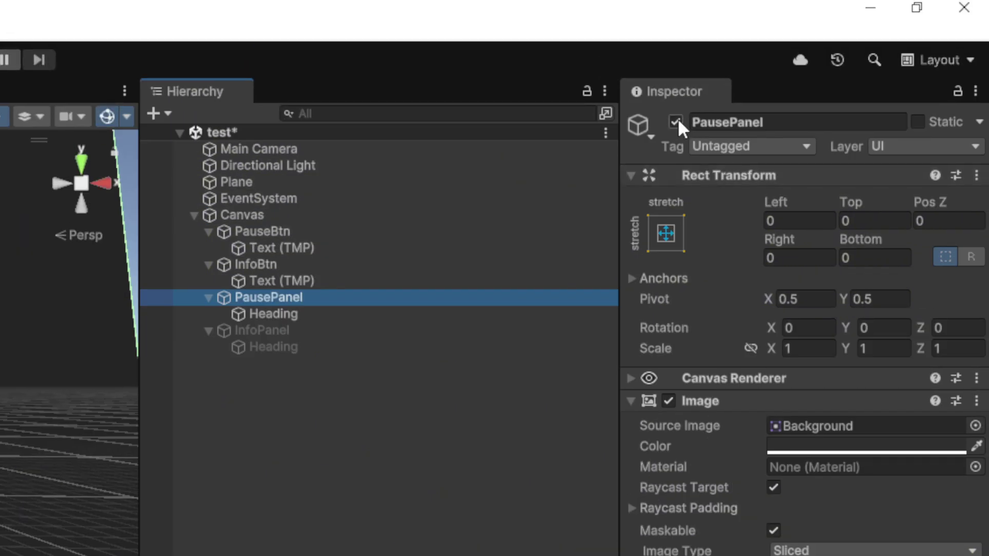
click(676, 122)
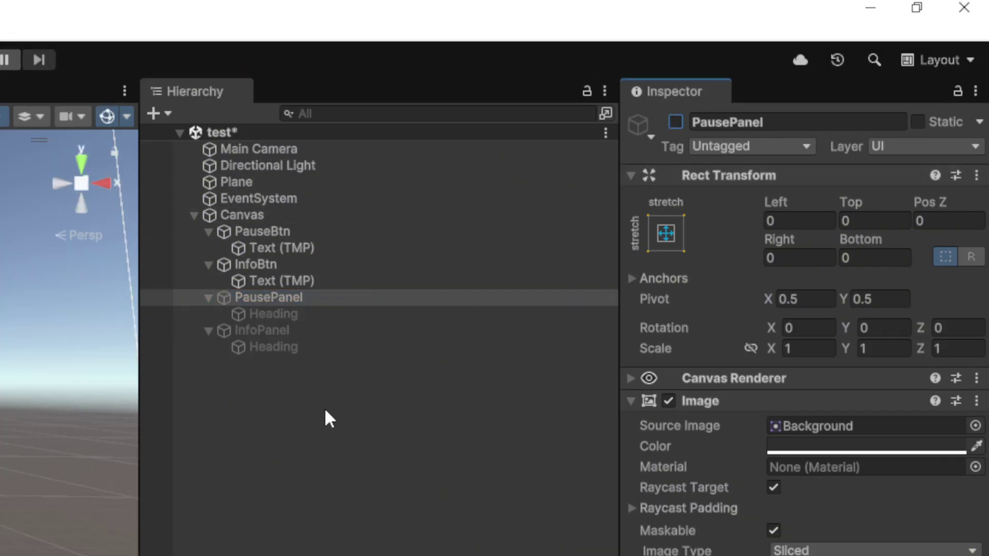
click(209, 297)
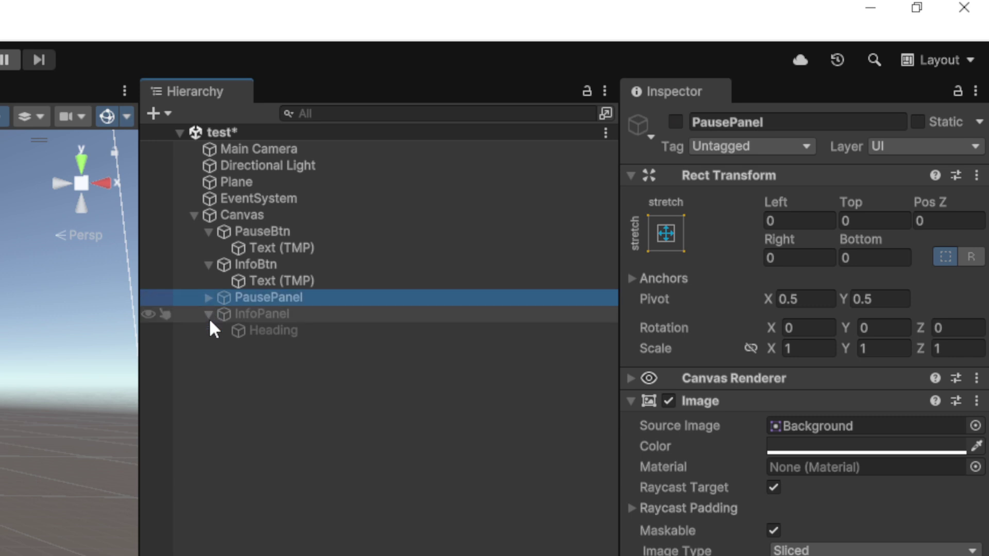
click(208, 314)
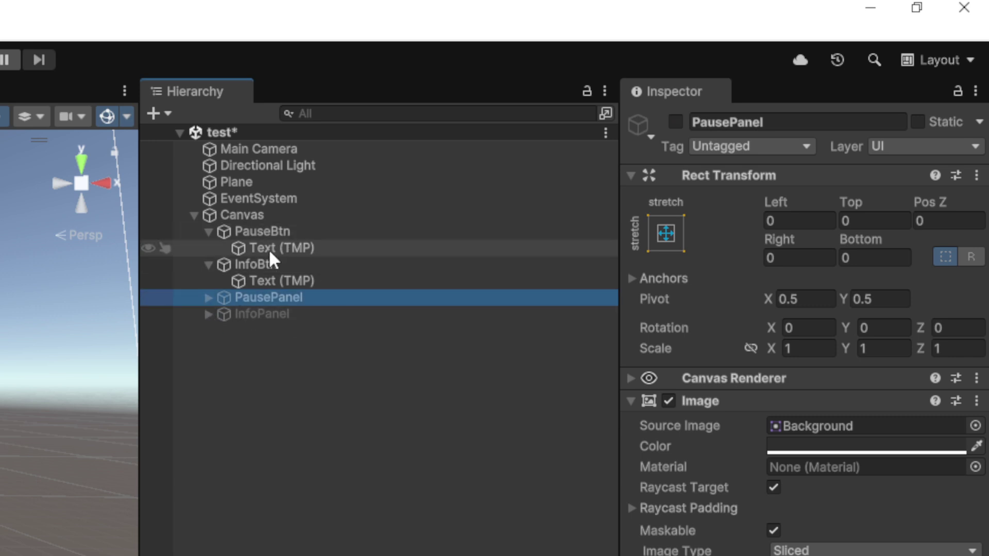
click(209, 264)
click(222, 235)
click(207, 233)
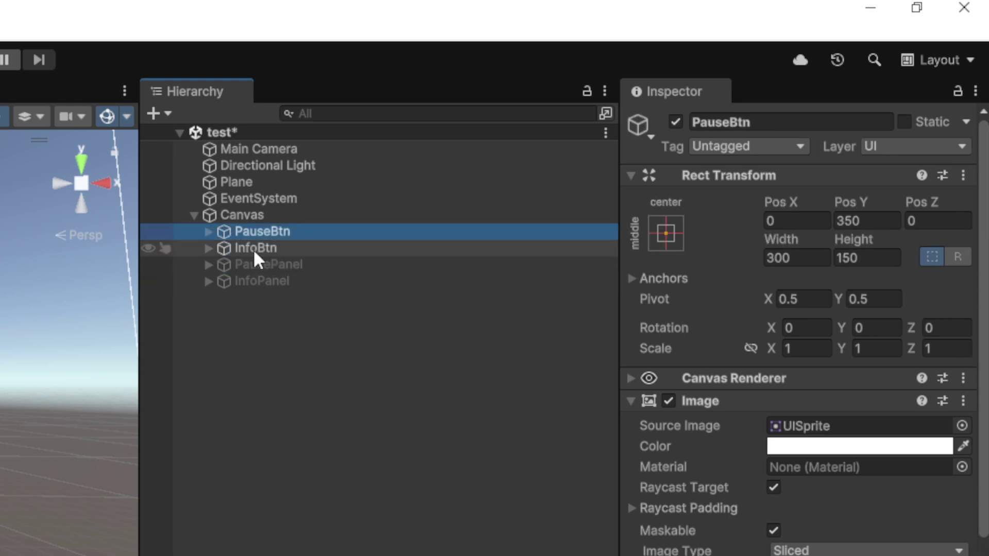
Step: Attach the UIPanelManager script from the Scripts folder to the Canvas object
click(245, 218)
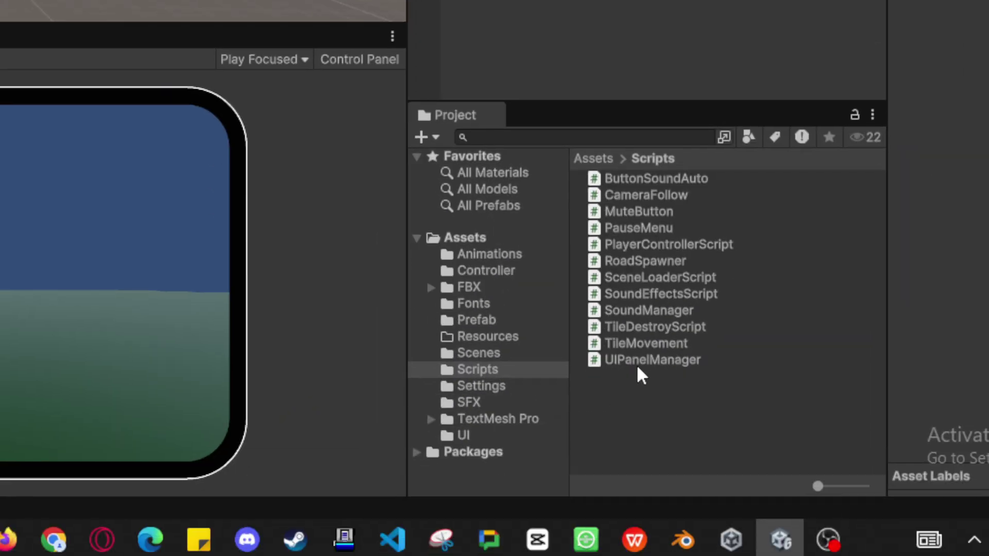
drag(628, 361, 724, 365)
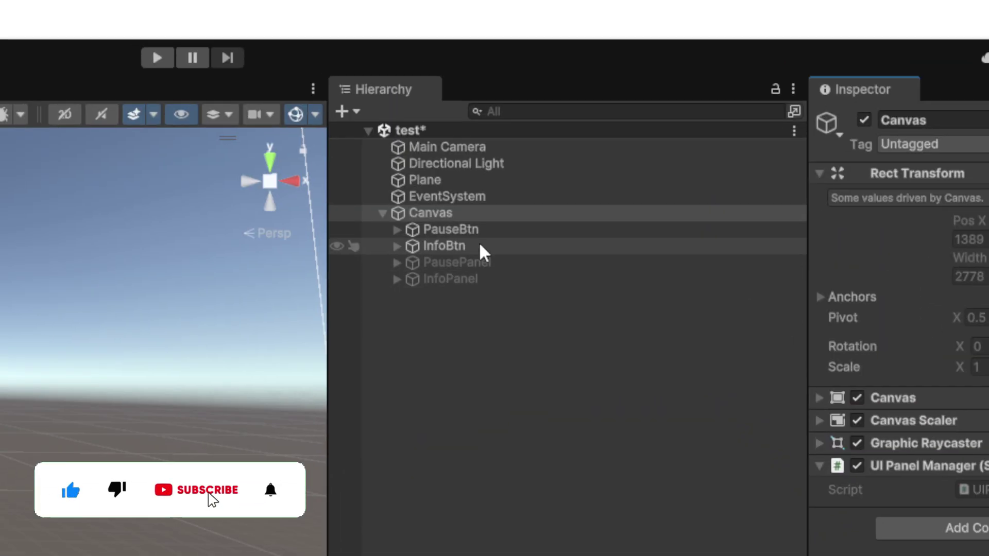
Step: Add an On Click event to PauseBtn's Button component and assign Canvas as its target object
click(491, 236)
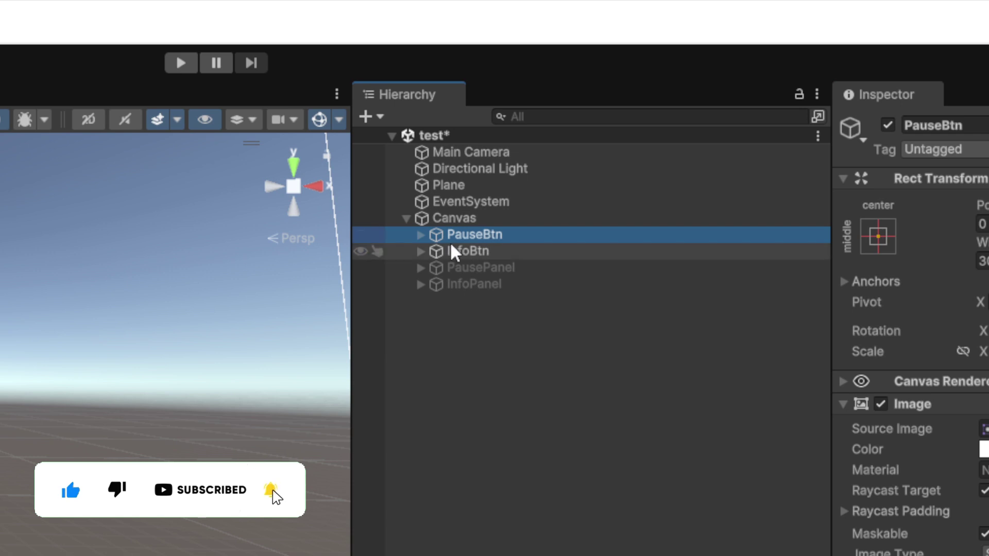
click(845, 404)
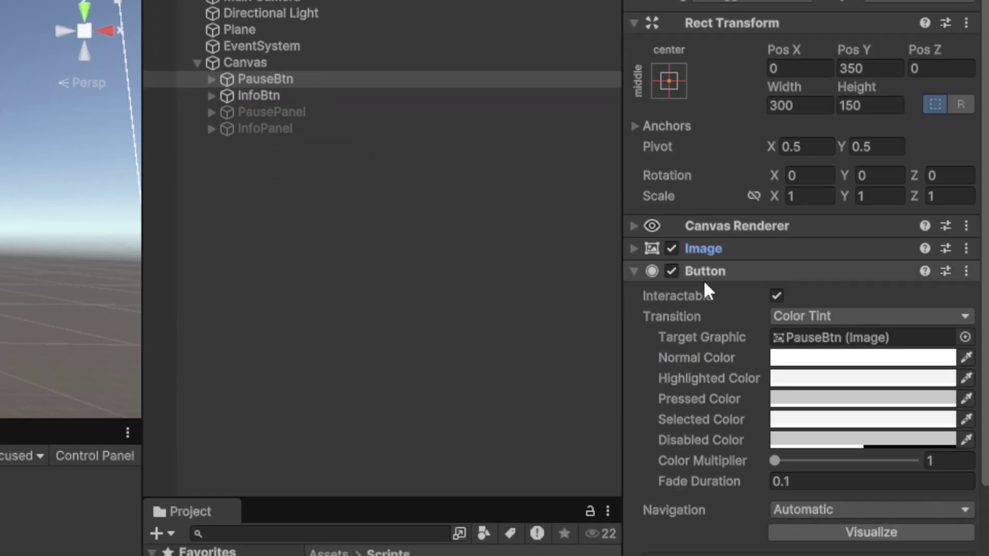
scroll(746, 404, down, 5)
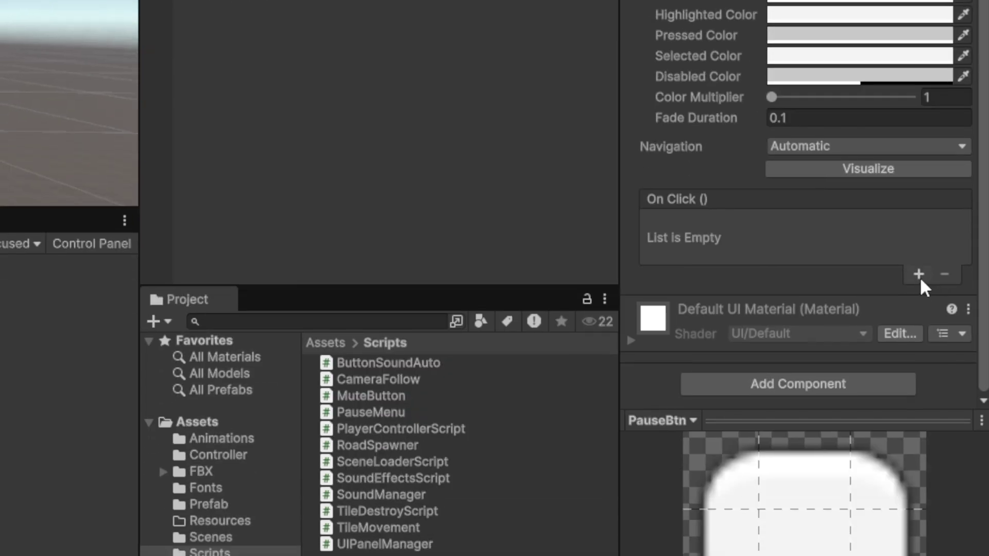
click(921, 486)
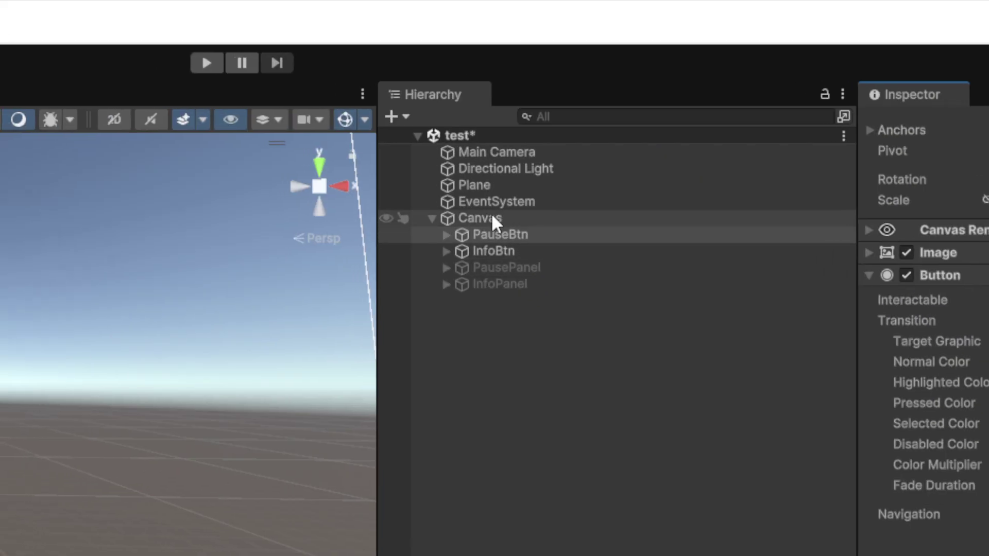
click(484, 217)
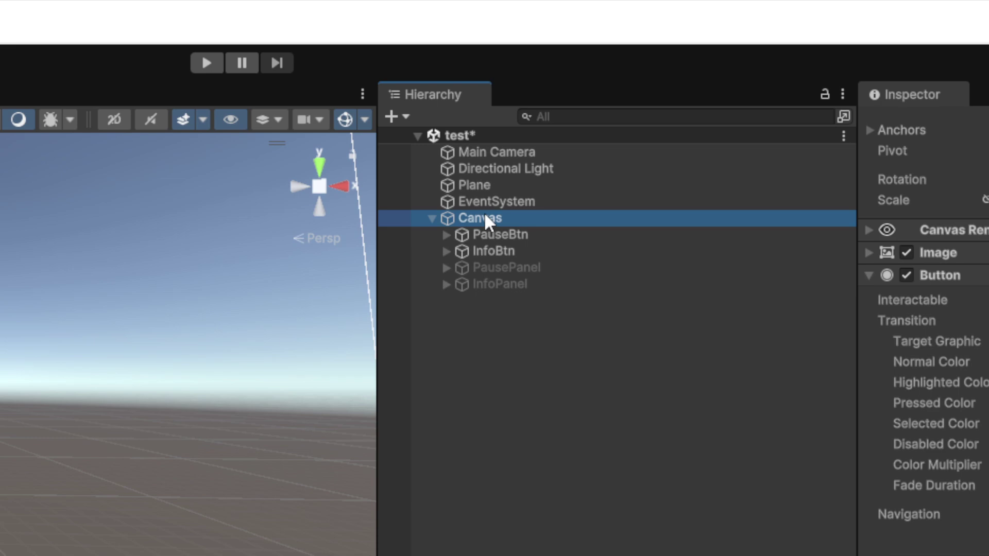
drag(484, 218, 707, 276)
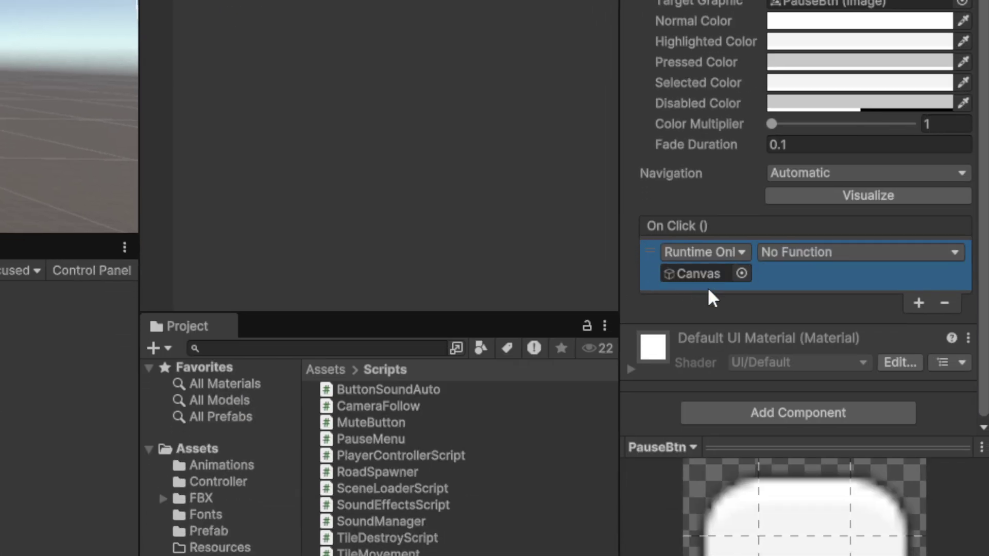
Step: Set PauseBtn's On Click function to UIPanelManager.ShowPanel and assign PausePanel as its GameObject argument
click(807, 251)
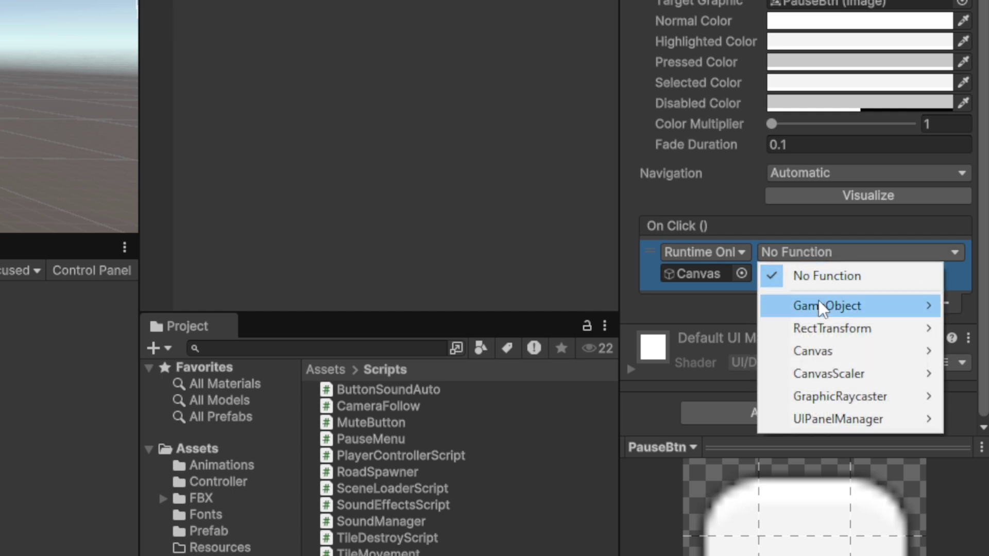
mouse_move(818, 326)
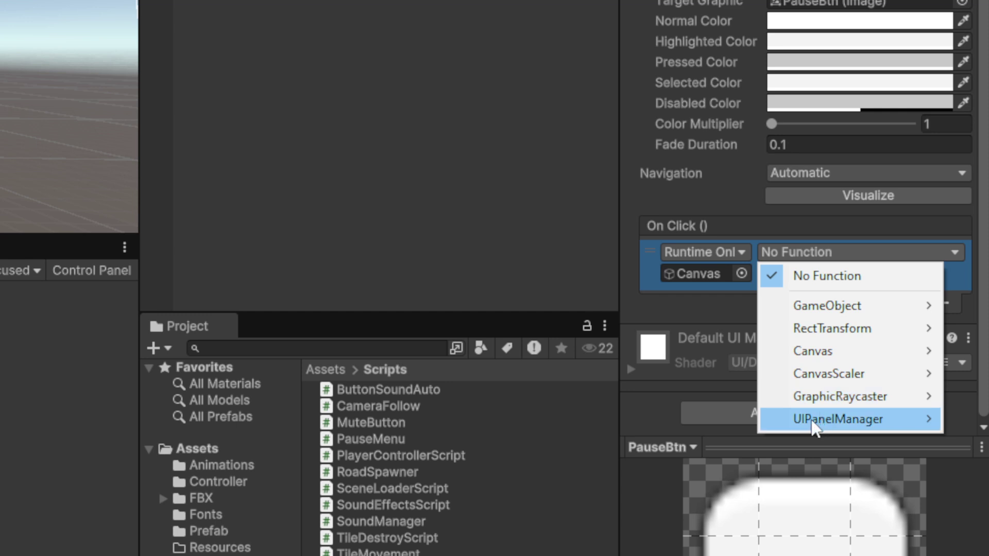
mouse_move(801, 433)
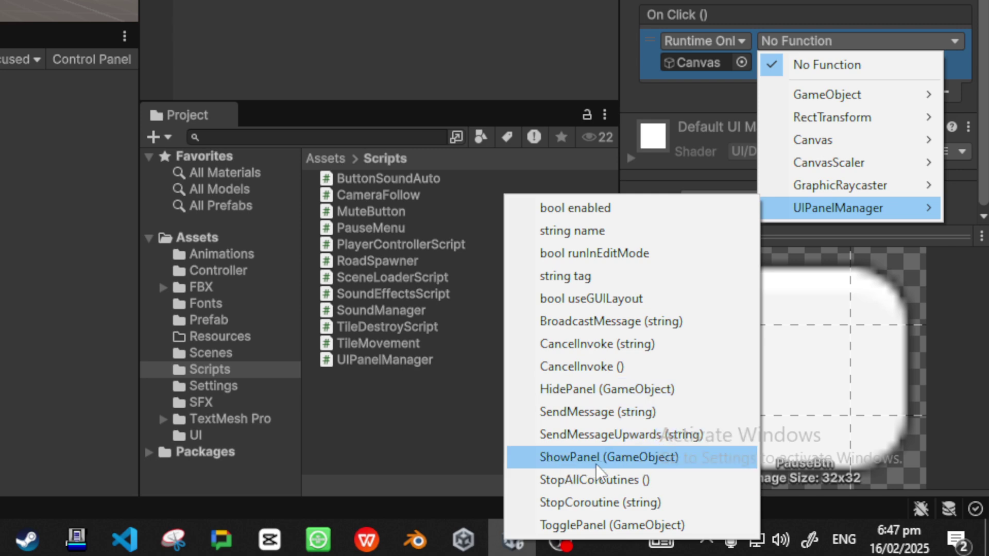
click(623, 460)
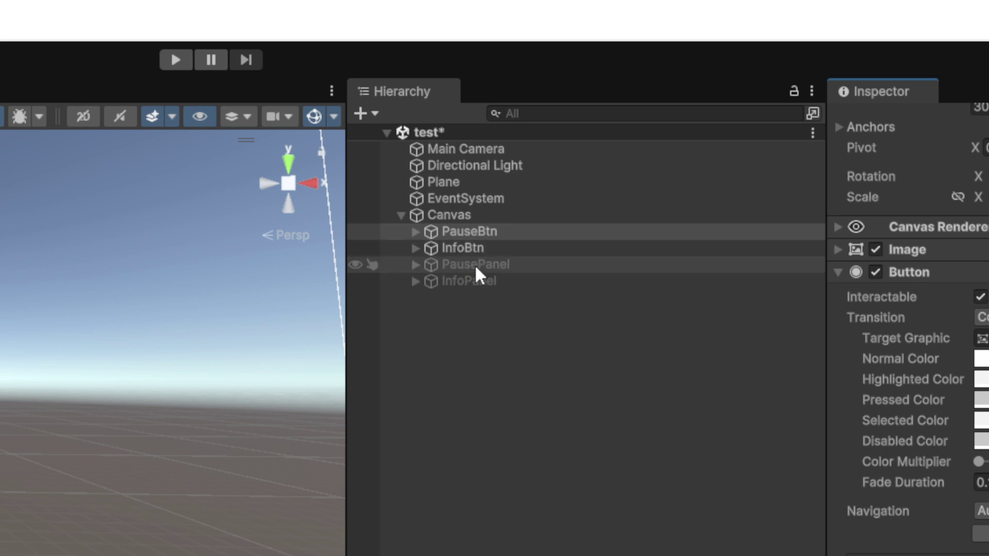
click(468, 264)
drag(469, 264, 988, 555)
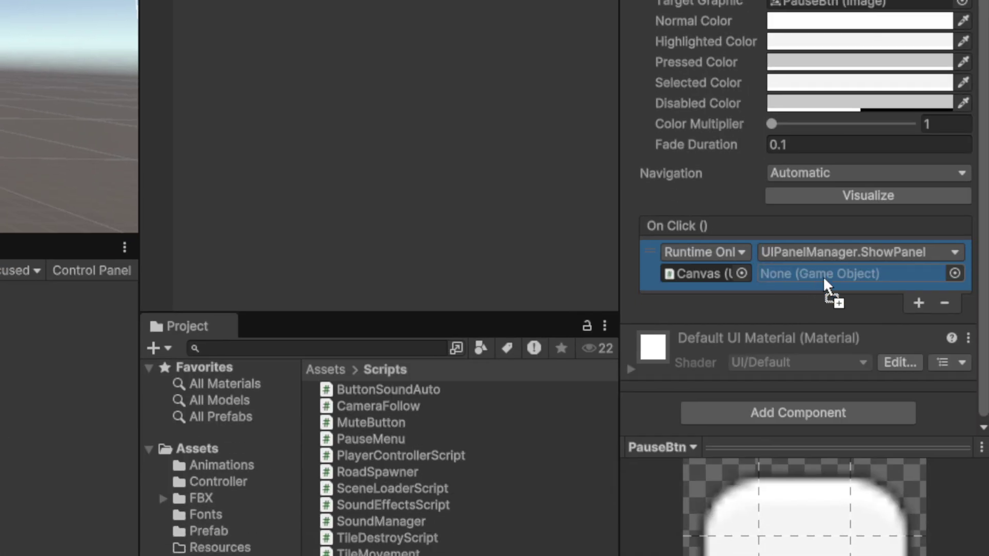
drag(823, 276, 823, 274)
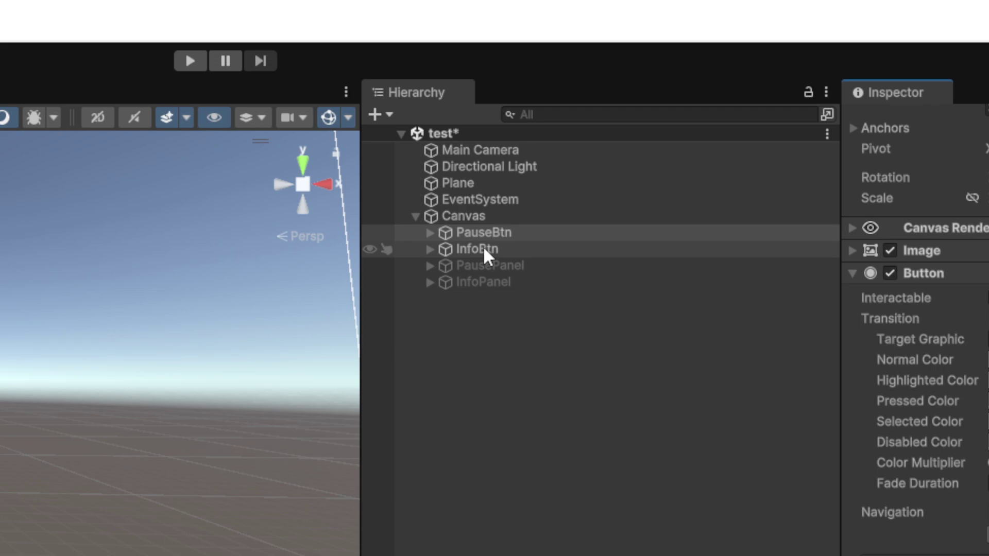
Step: Add an On Click event to InfoBtn's Button component with Canvas as its target object
click(483, 249)
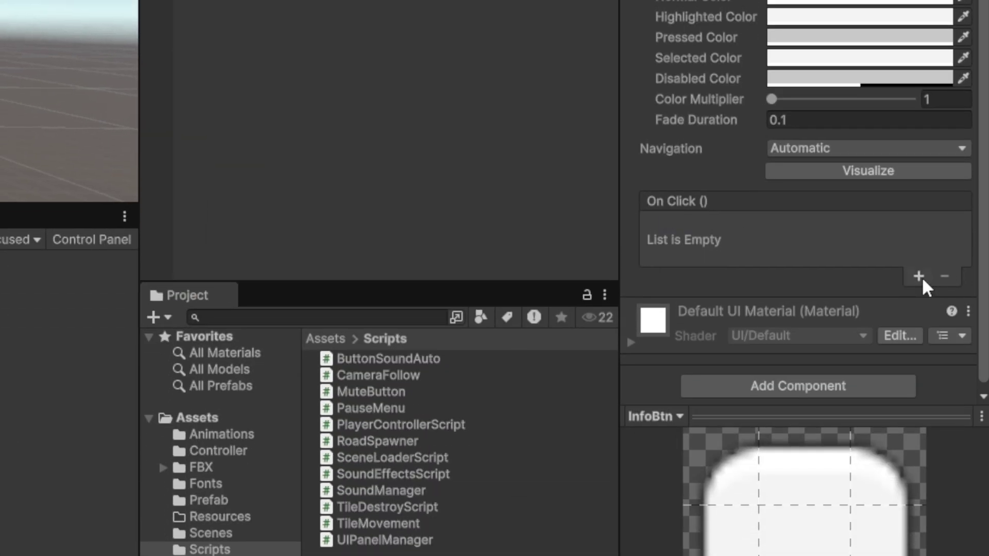
click(920, 278)
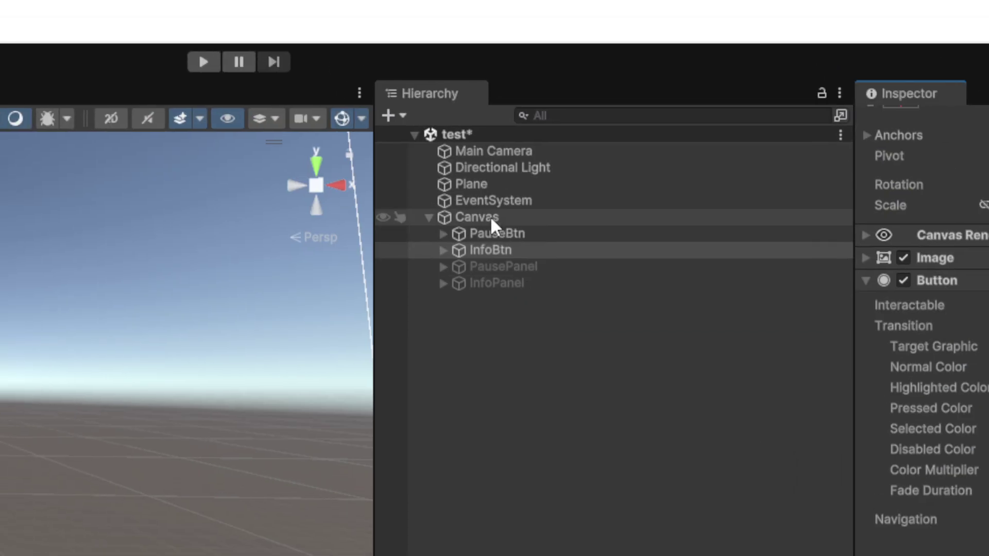
click(491, 218)
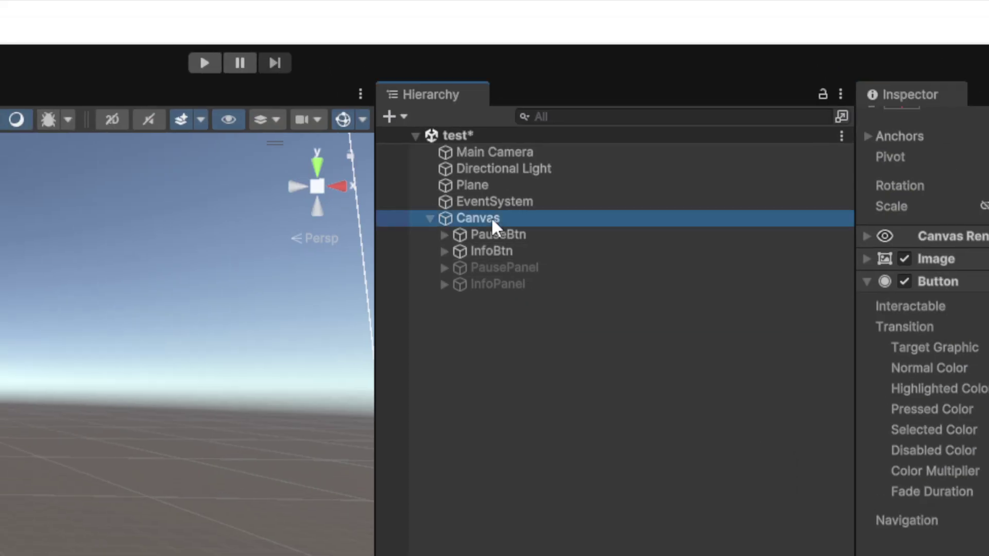
drag(492, 217, 942, 555)
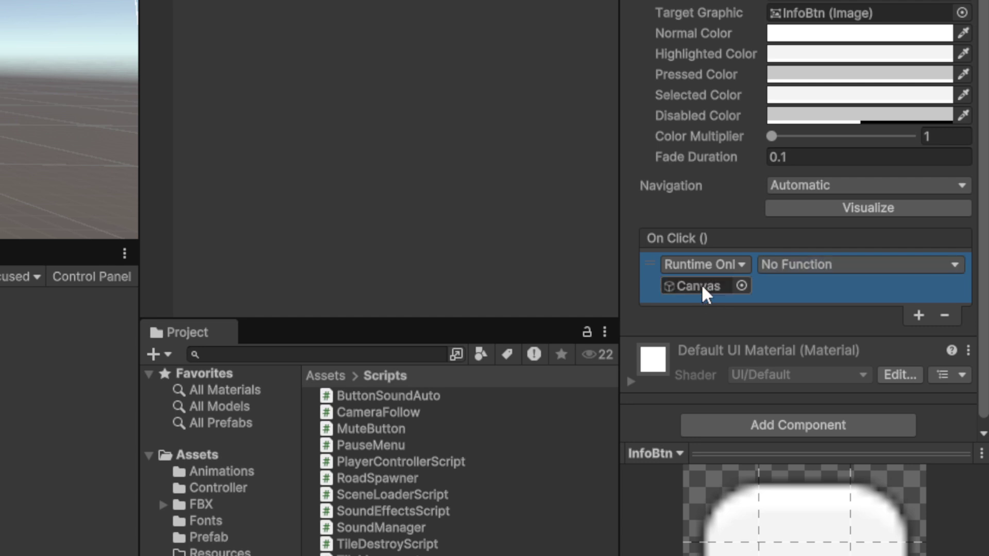
Step: Set InfoBtn's On Click function to UIPanelManager.ShowPanel and assign InfoPanel as its GameObject argument
click(807, 268)
mouse_move(827, 441)
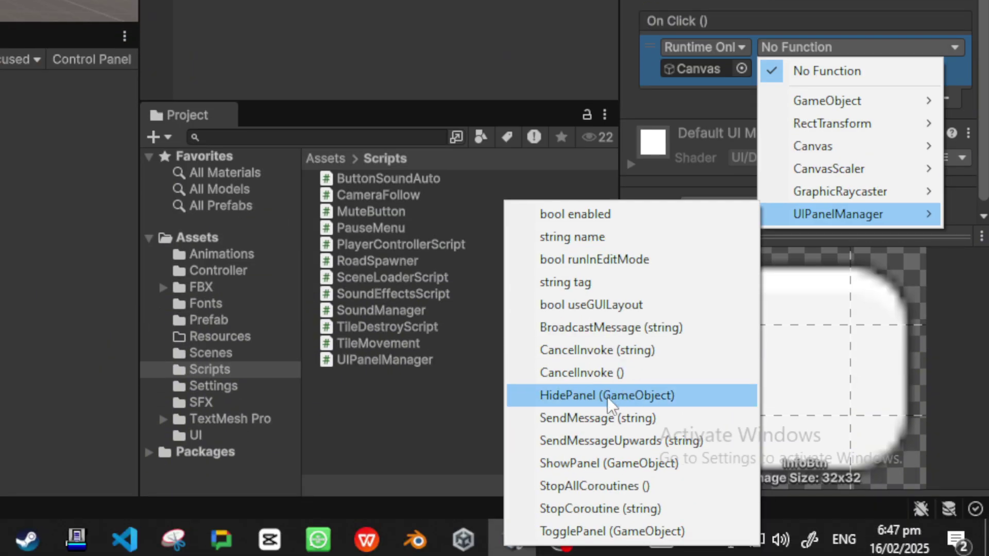
click(583, 464)
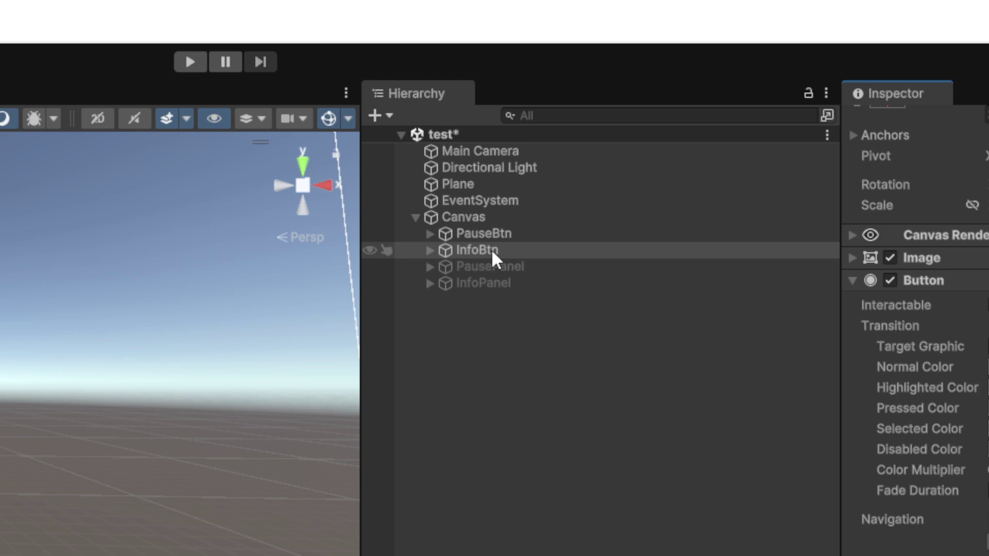
drag(480, 277, 955, 555)
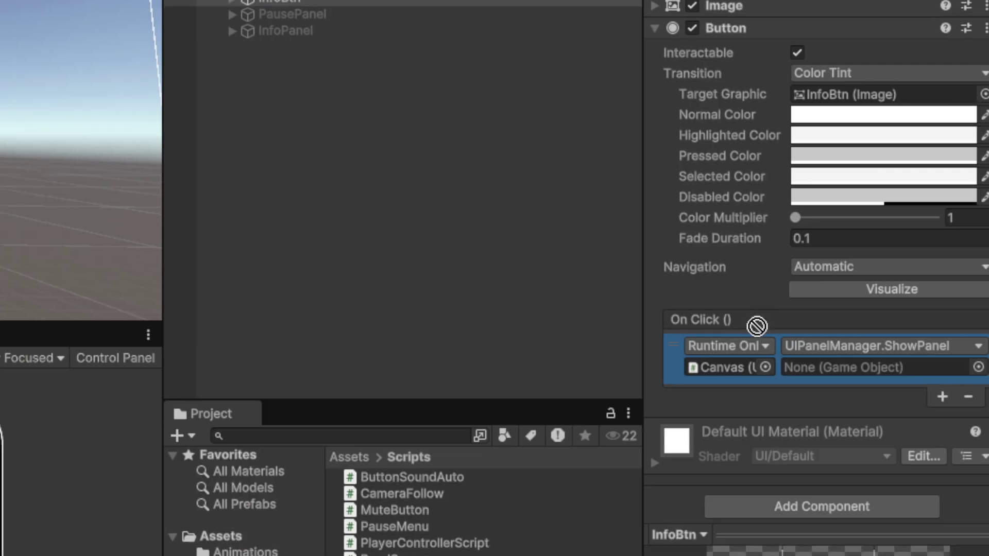
drag(757, 325, 854, 369)
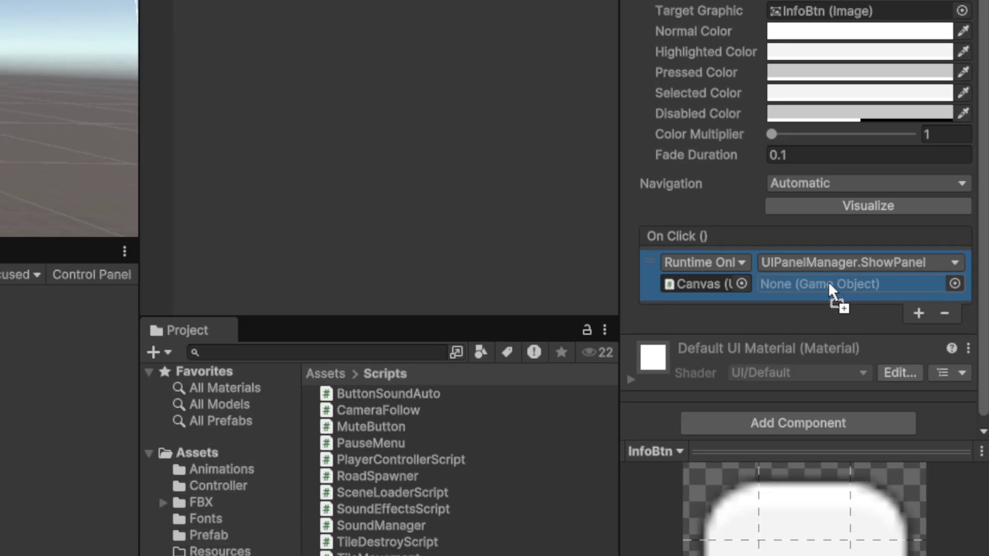
drag(829, 284, 830, 285)
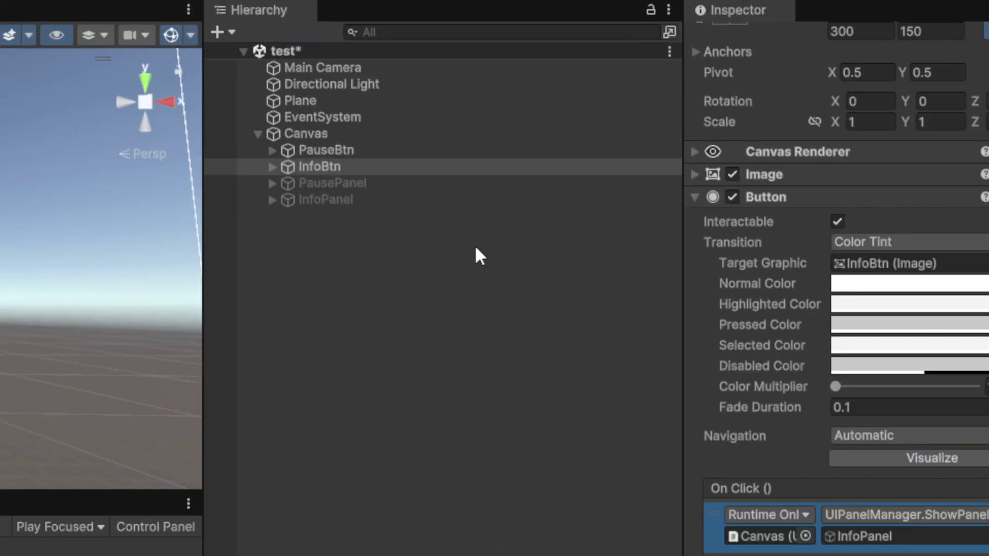
Step: Activate PausePanel and add a TextMeshPro button named CloseBtn inside it
click(271, 184)
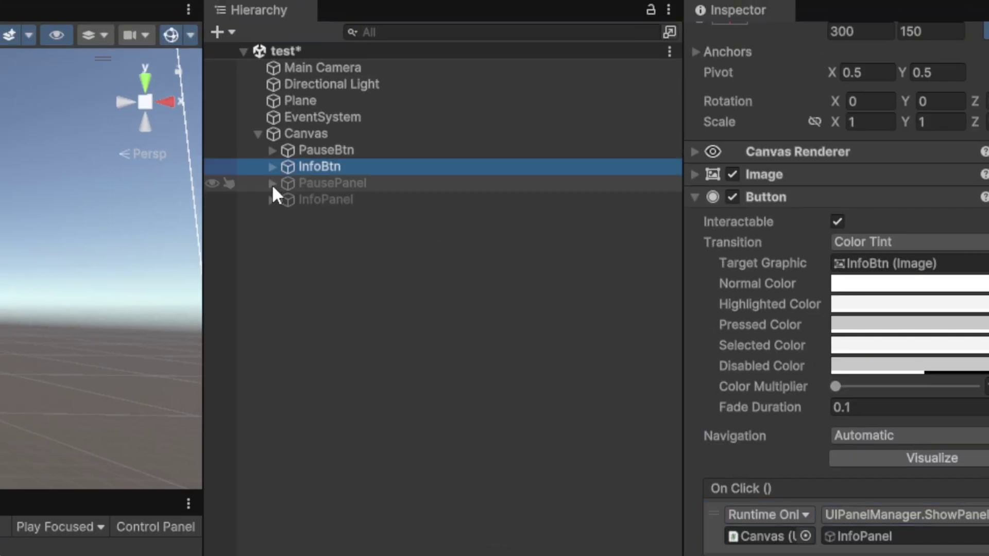
click(323, 184)
click(739, 40)
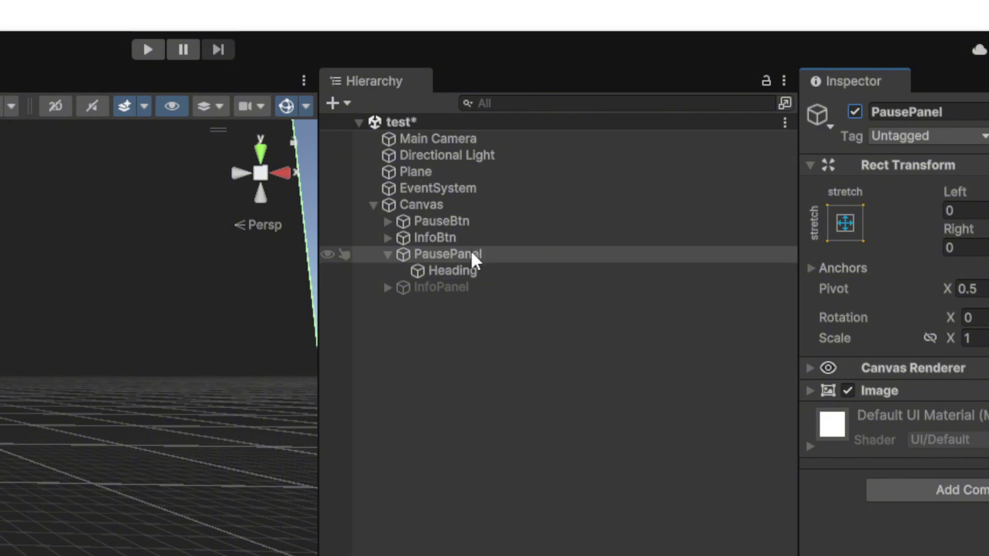
right_click(471, 249)
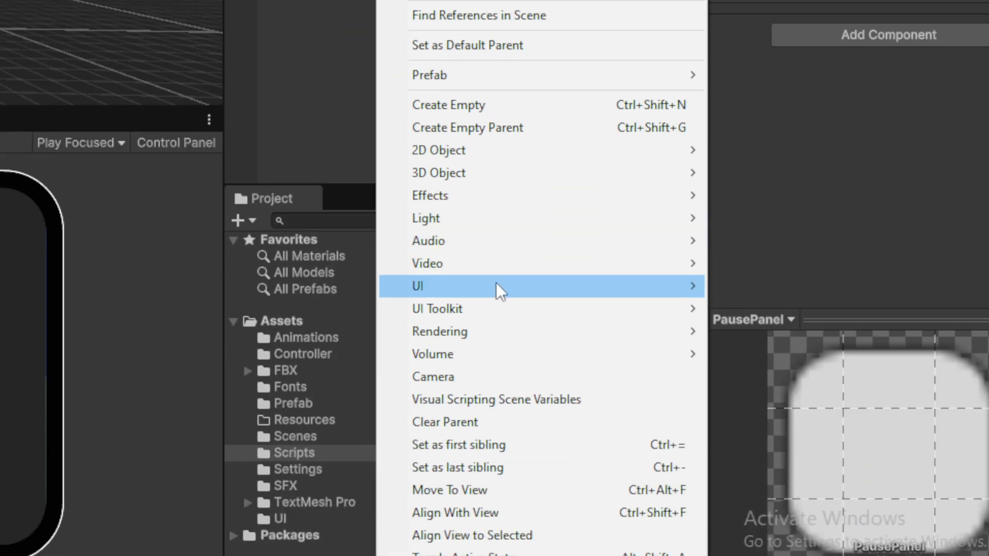
mouse_move(496, 283)
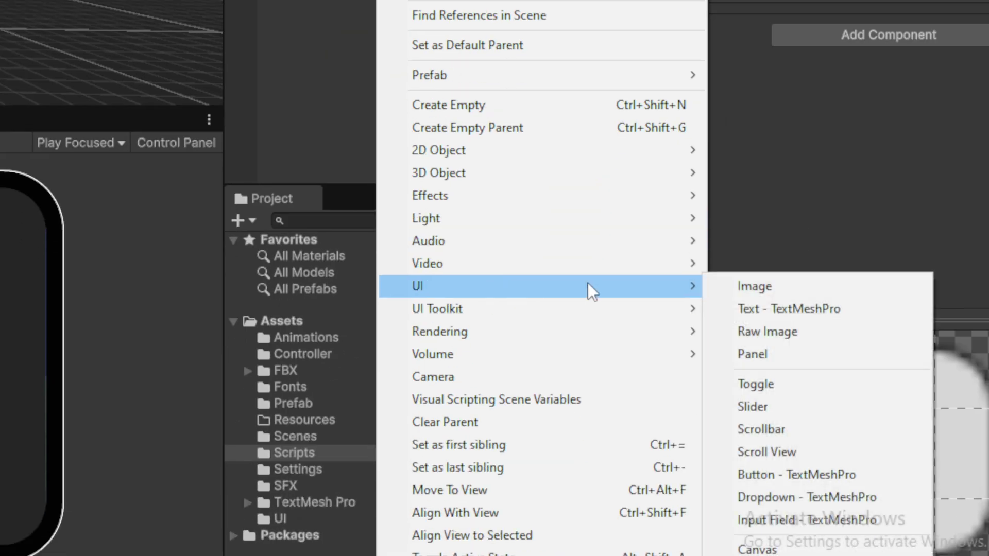
click(781, 472)
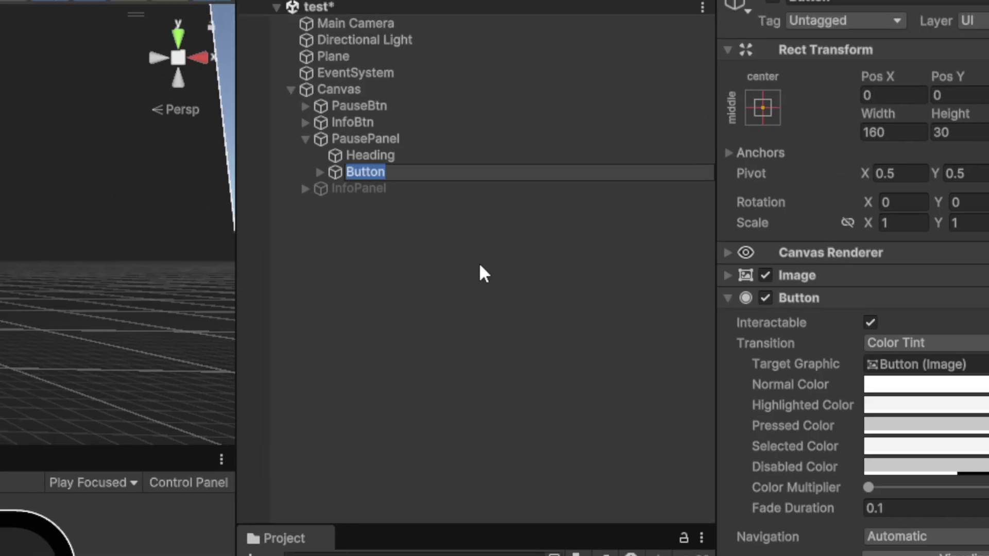
text(CloseBtn)
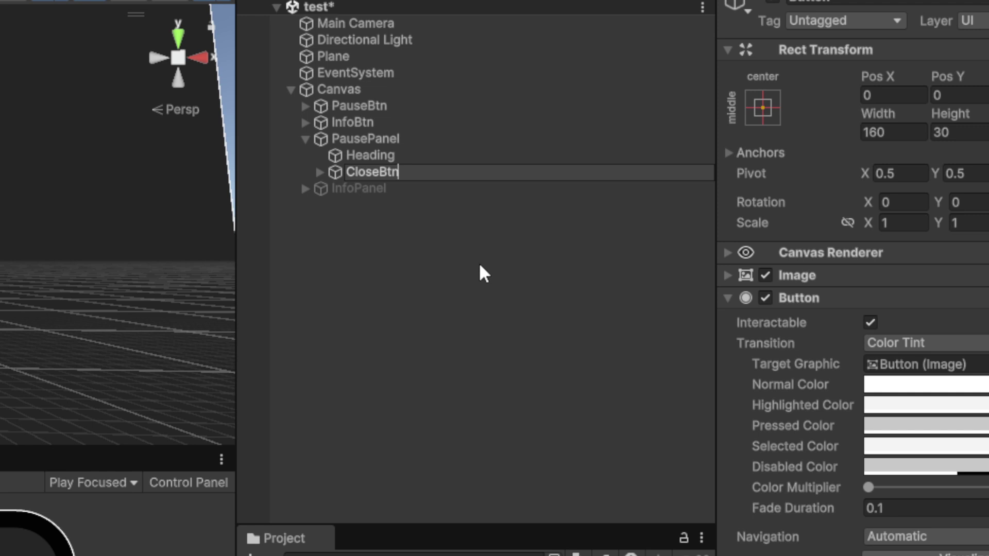
key(Return)
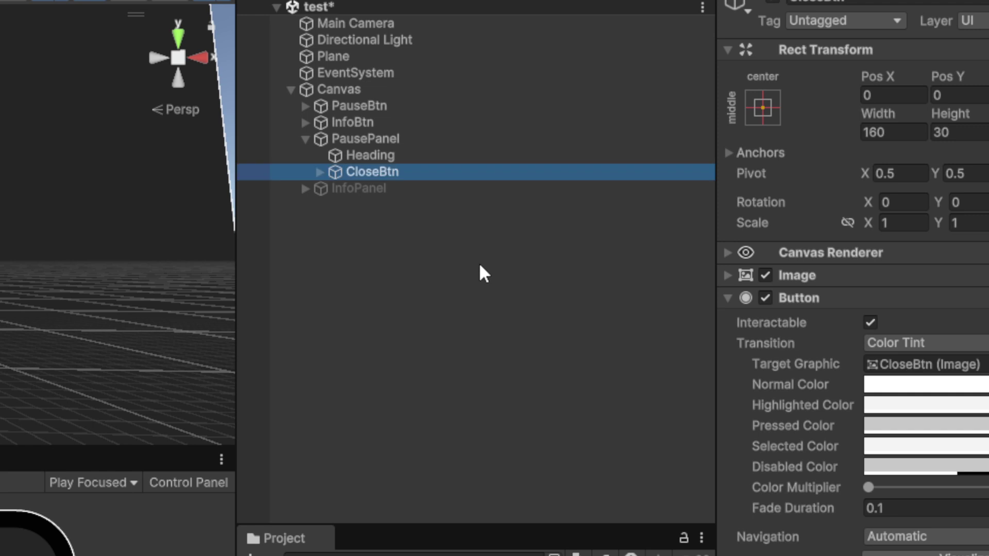
Step: Set CloseBtn's width to 300 and its height to 100
click(901, 132)
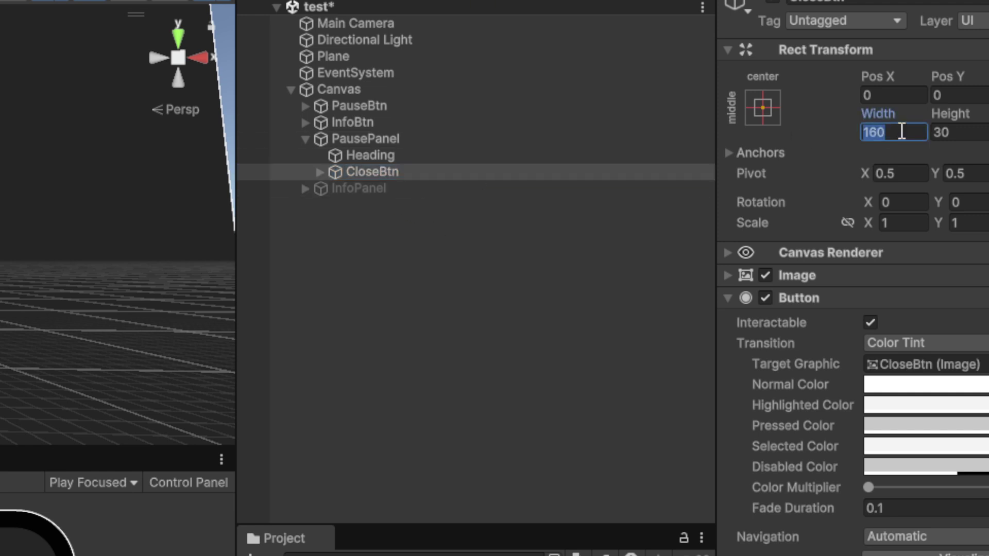
text(300)
key(Tab)
text(1)
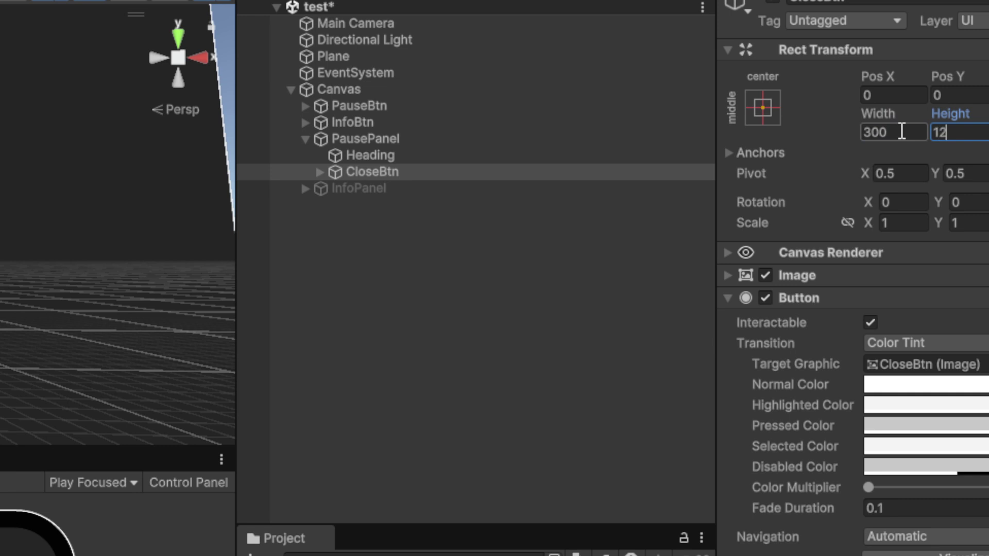
text(00)
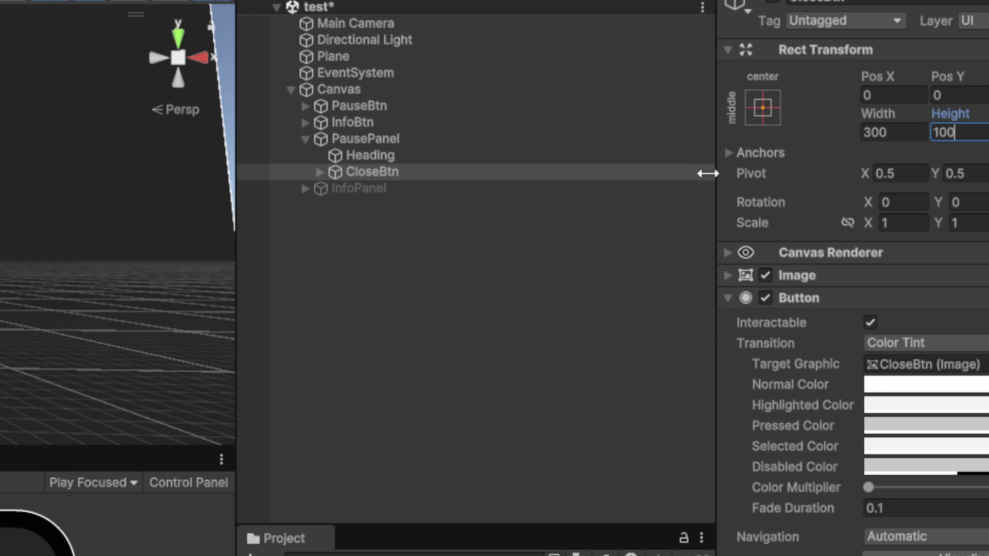
Step: Move CloseBtn up within PausePanel by setting its Pos Y to 300
click(397, 172)
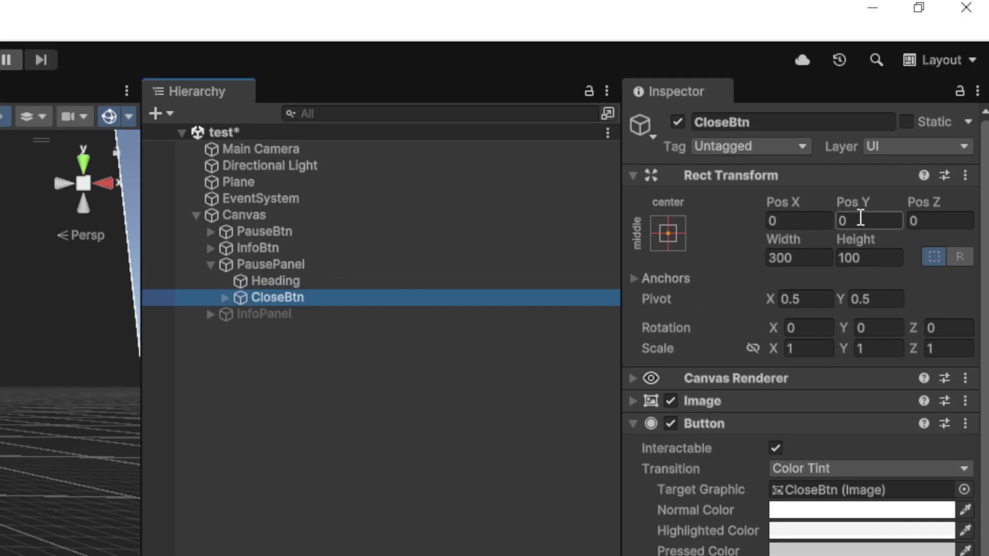
click(955, 93)
text(150)
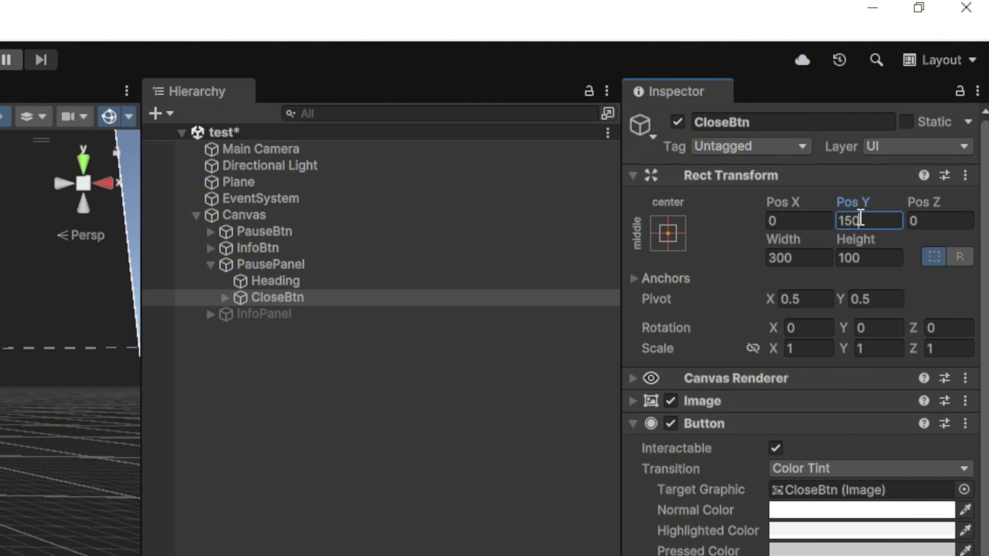
key(shift+Left)
key(shift+Left)
key(shift+Left)
text(300)
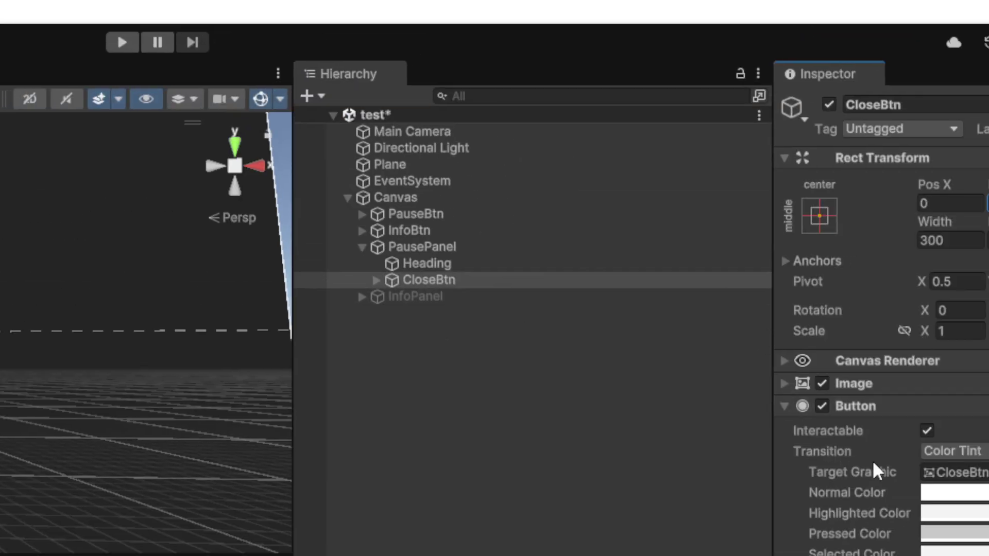
Step: Change the text of CloseBtn's child label to CLOSE
click(790, 406)
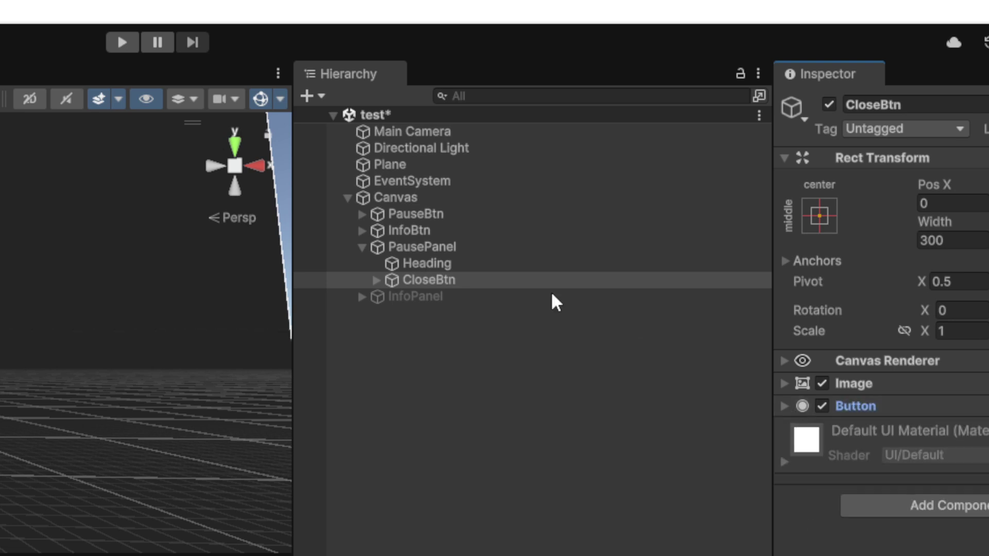
click(376, 280)
click(412, 296)
click(728, 245)
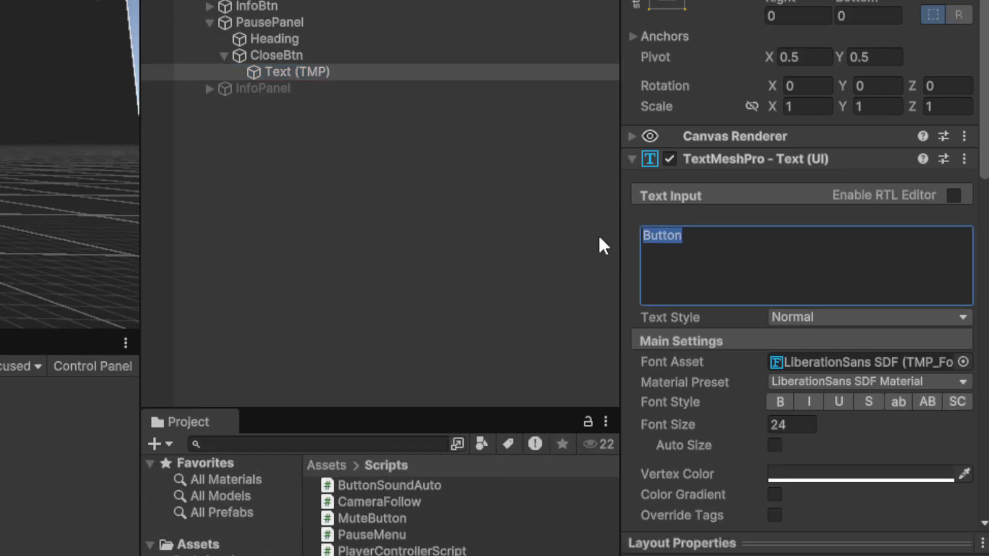
text(CLOSE)
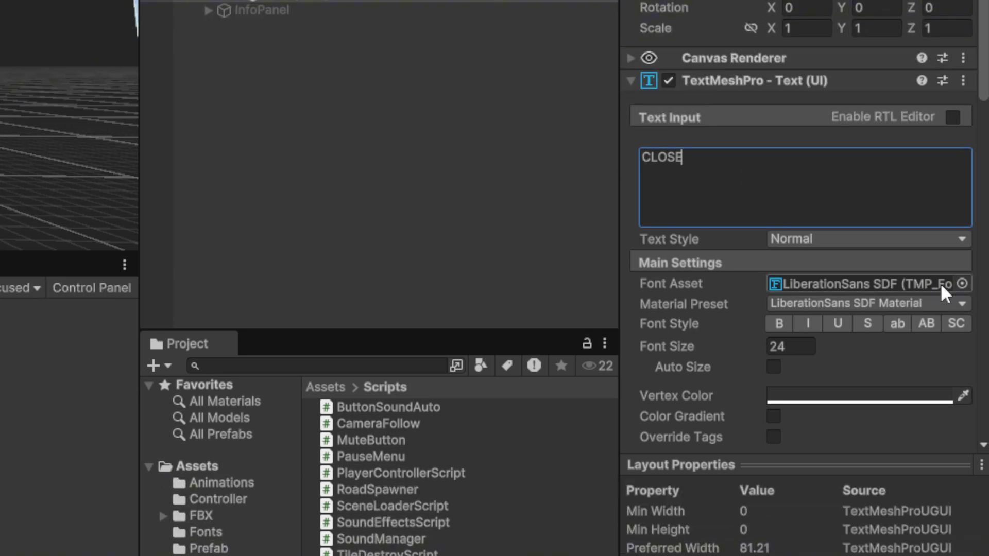
Step: Set the CLOSE label's font asset to Supply Center SDF and its font size to 50
click(962, 362)
click(285, 228)
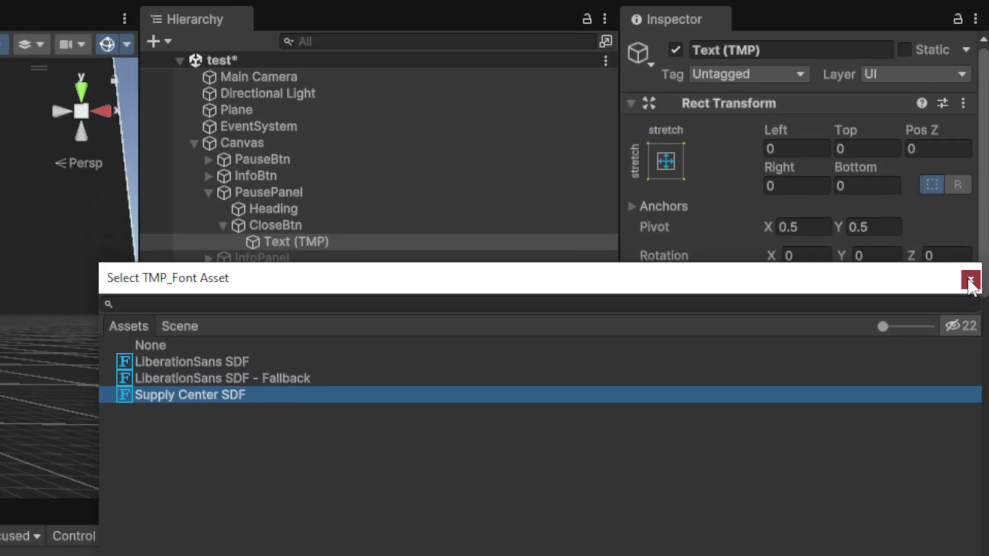
click(971, 26)
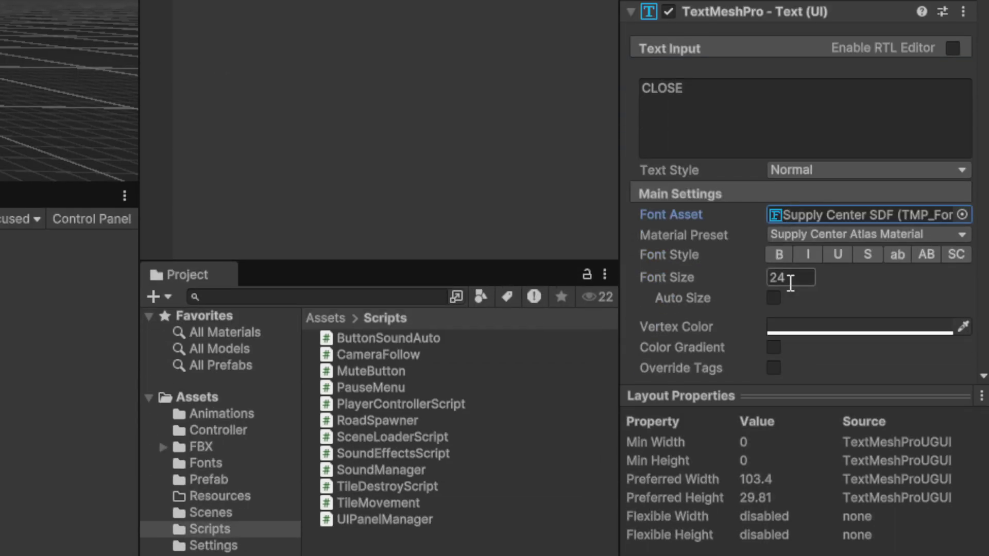
click(793, 278)
text(50)
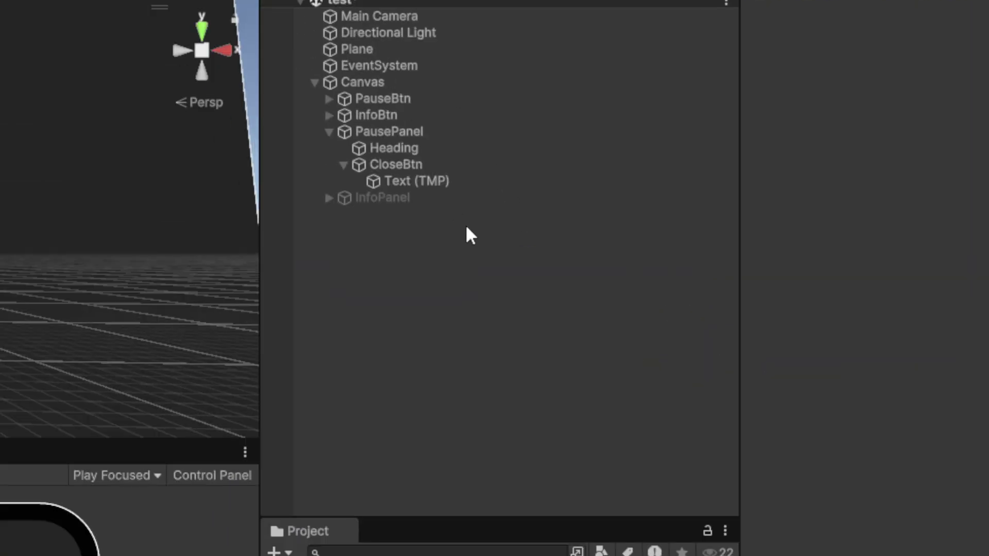
Step: Duplicate CloseBtn and move the copy into InfoPanel
click(490, 273)
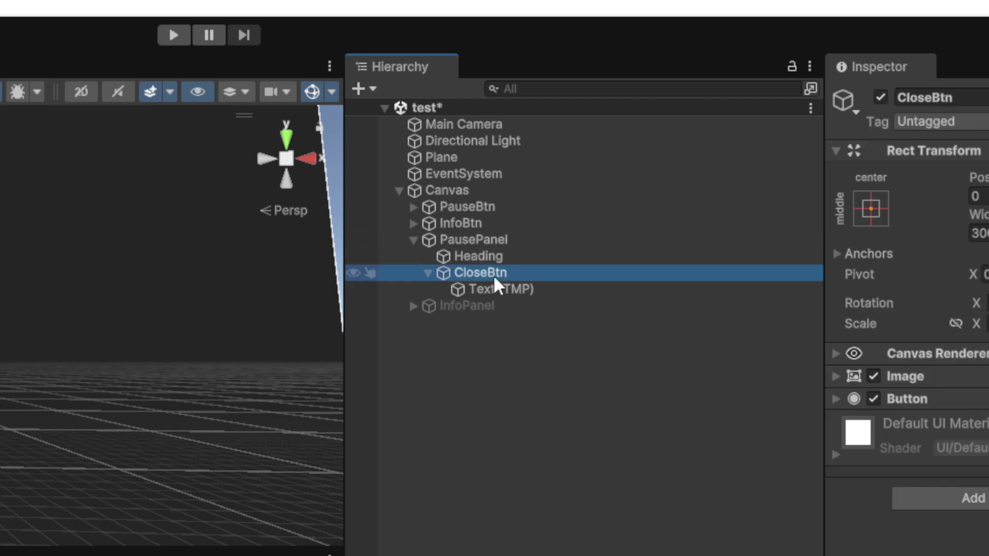
key(ctrl+d)
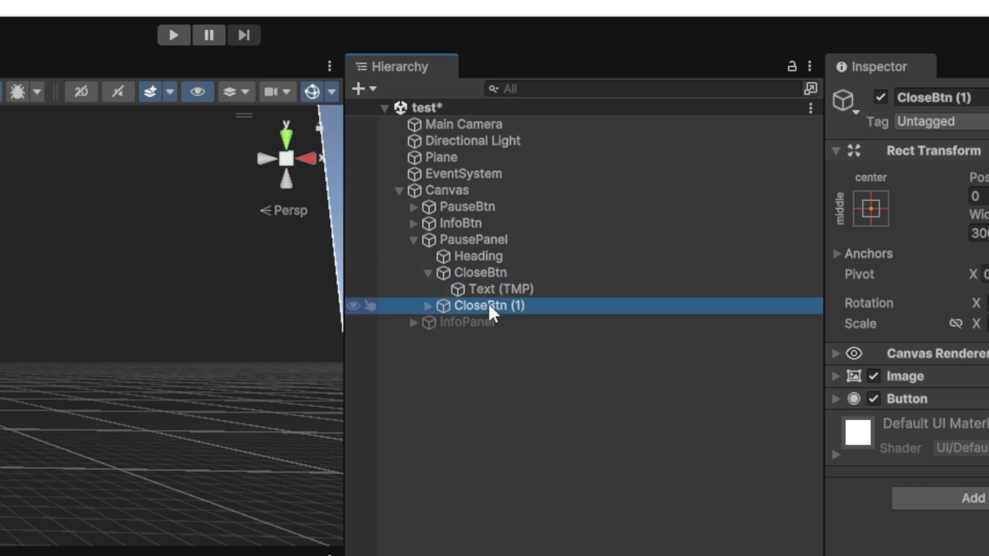
drag(488, 302, 498, 328)
Step: Activate InfoPanel briefly to check its copied close button, and deactivate it again
click(471, 306)
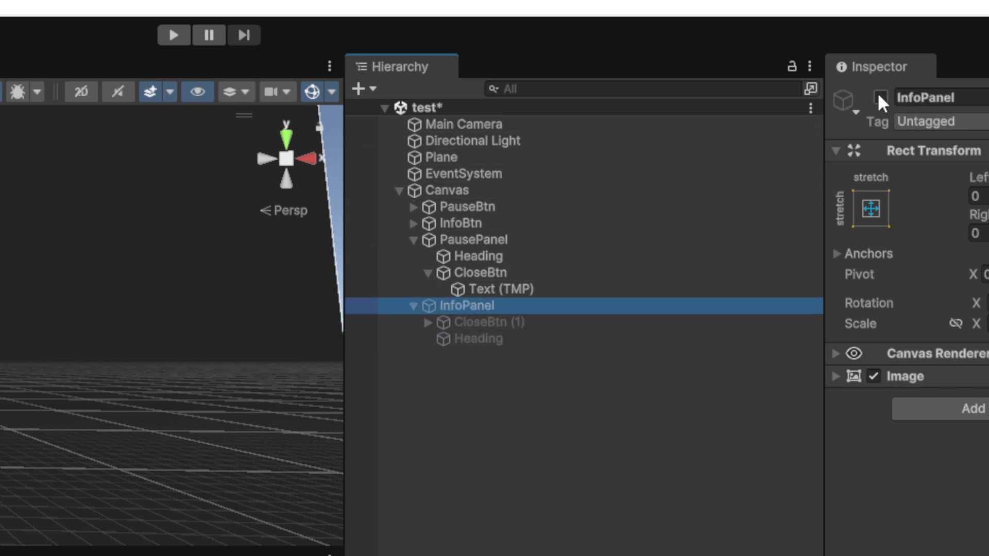
click(879, 95)
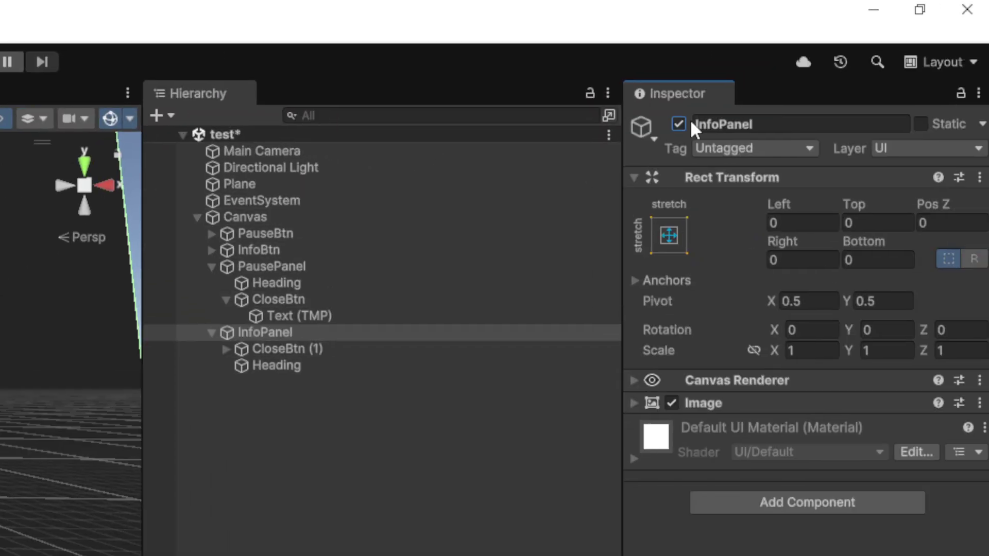
click(679, 124)
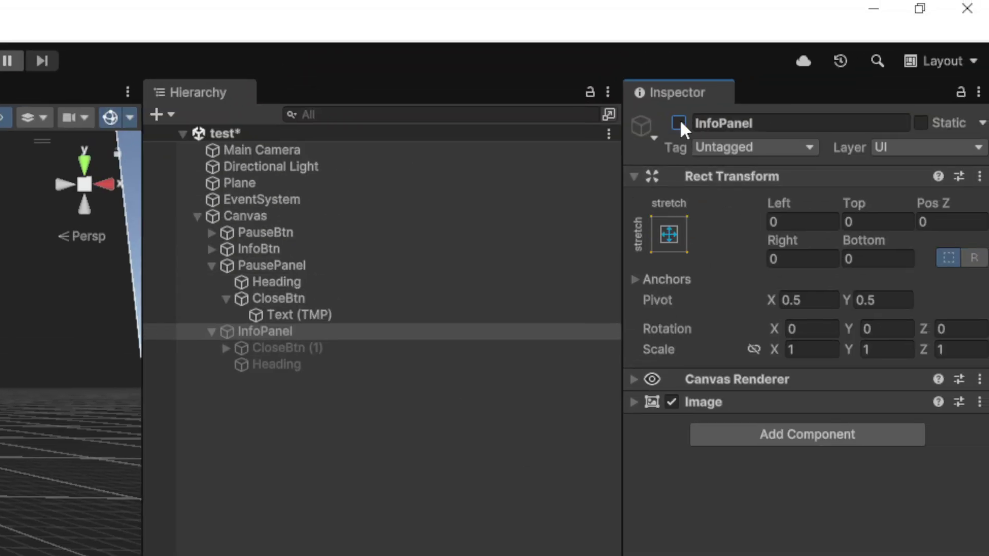
Step: Add an On Click event to the Button component of PausePanel's CloseBtn, with Canvas as its target object
click(367, 276)
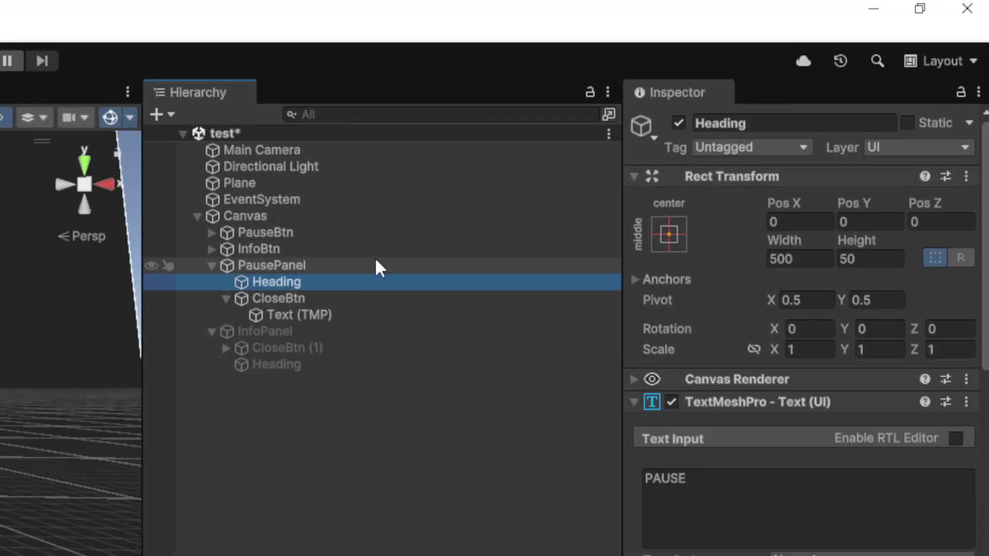
click(376, 263)
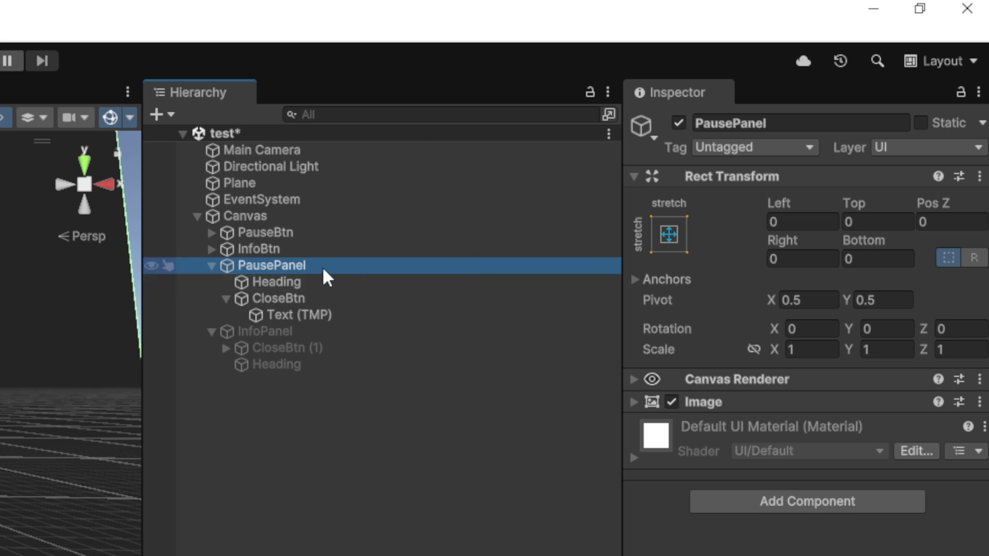
click(280, 300)
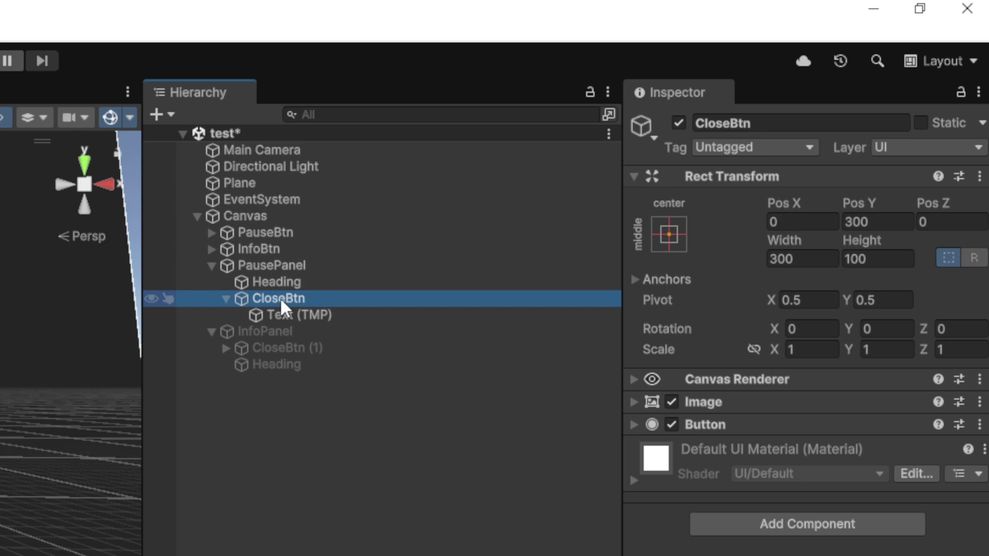
click(632, 426)
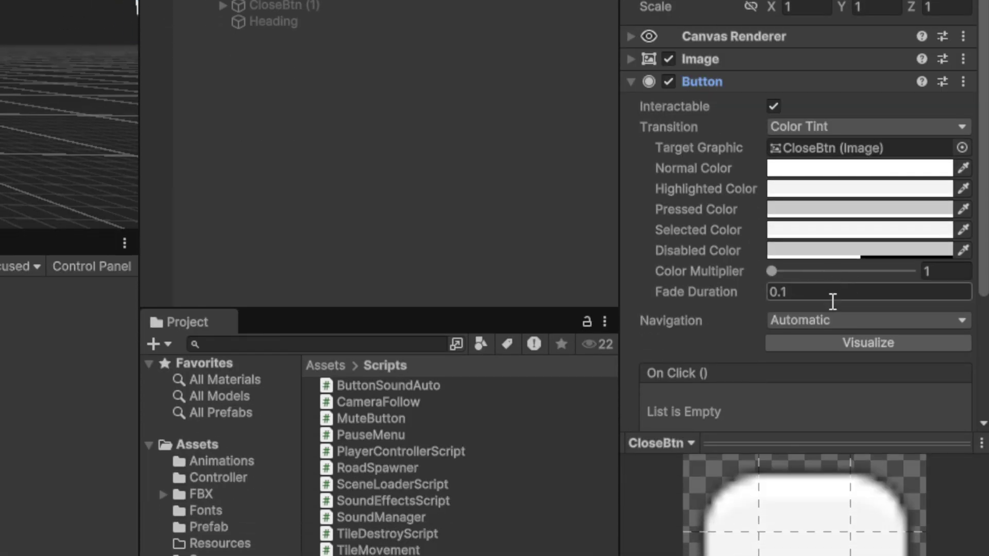
scroll(784, 294, down, 3)
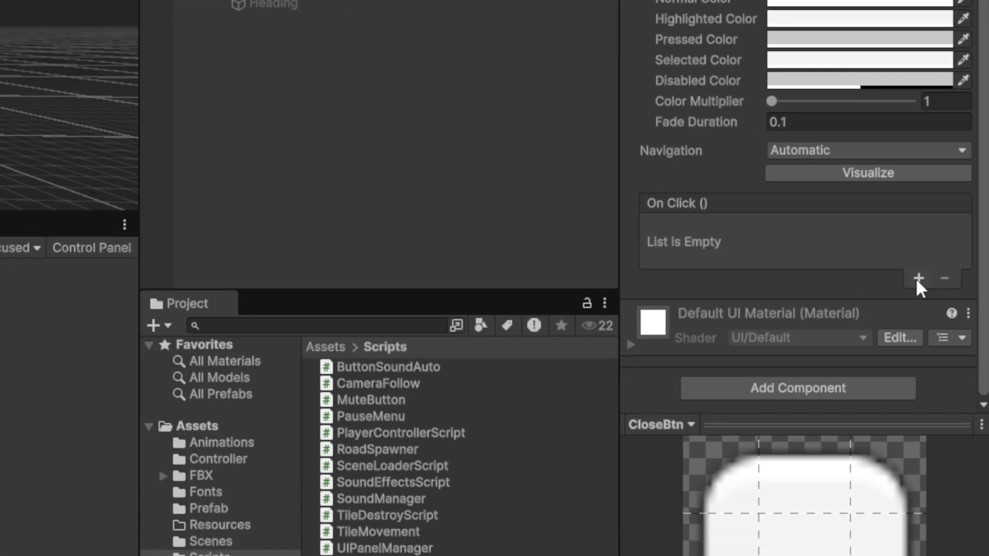
click(922, 298)
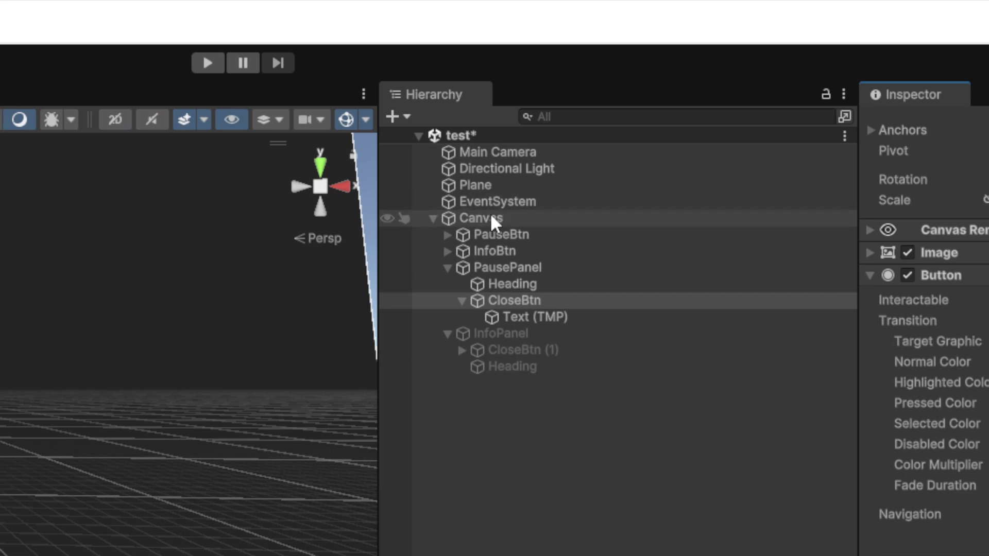
drag(489, 212, 702, 262)
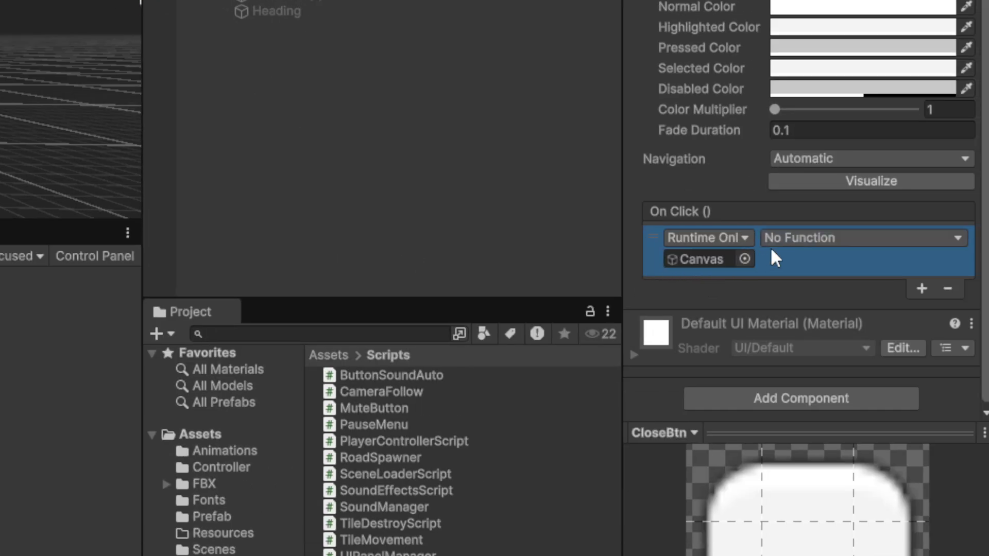
Step: Set CloseBtn's On Click function to UIPanelManager.HidePanel and assign PausePanel as its GameObject argument
click(824, 238)
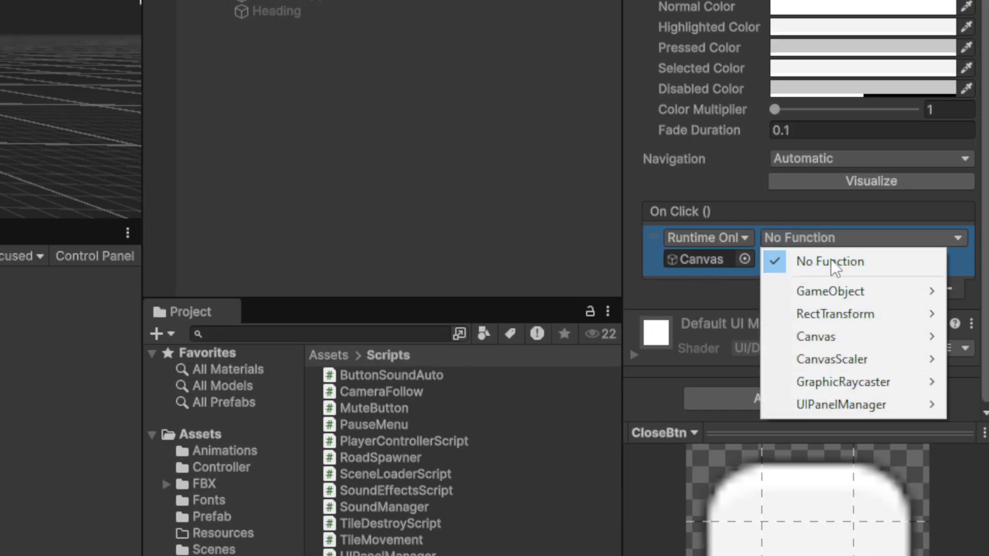
mouse_move(820, 416)
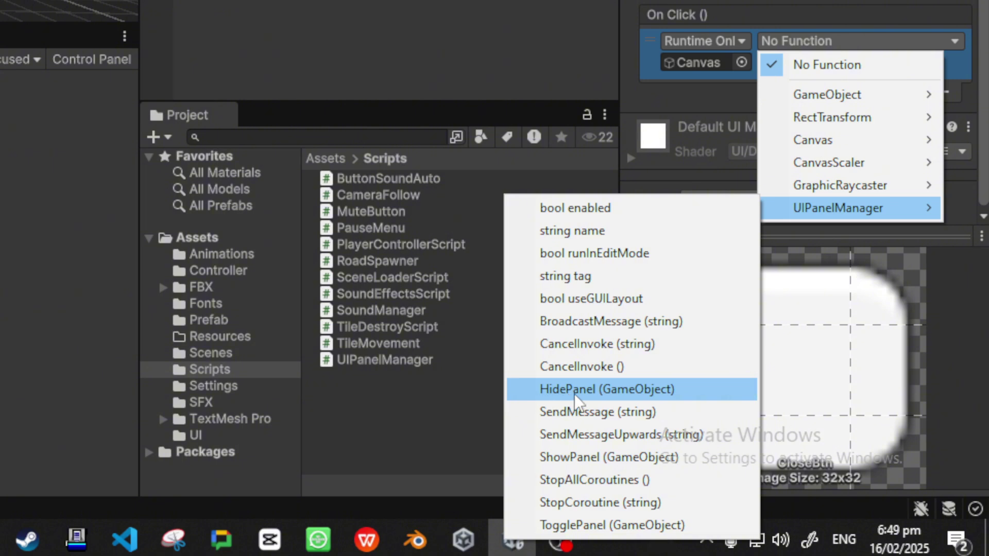
click(660, 392)
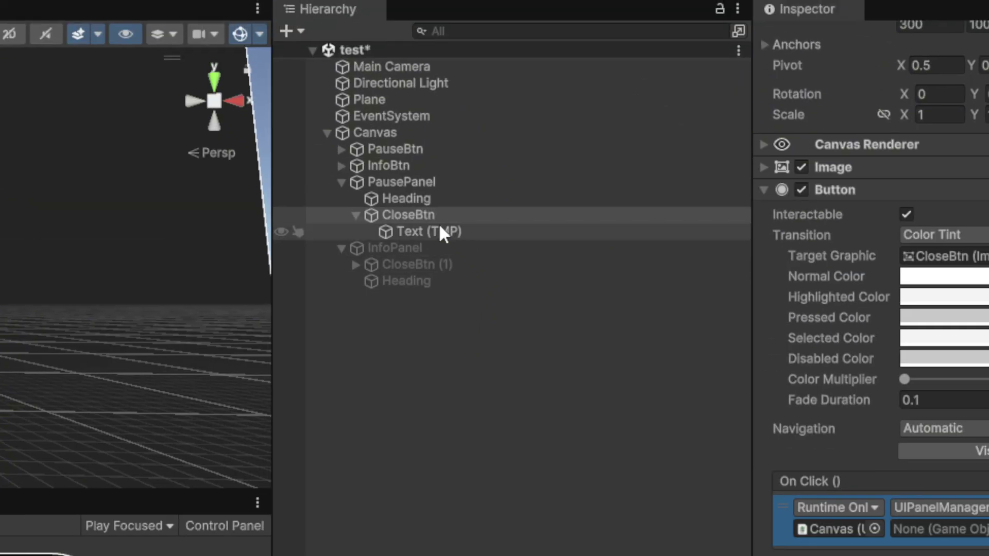
drag(407, 182, 907, 527)
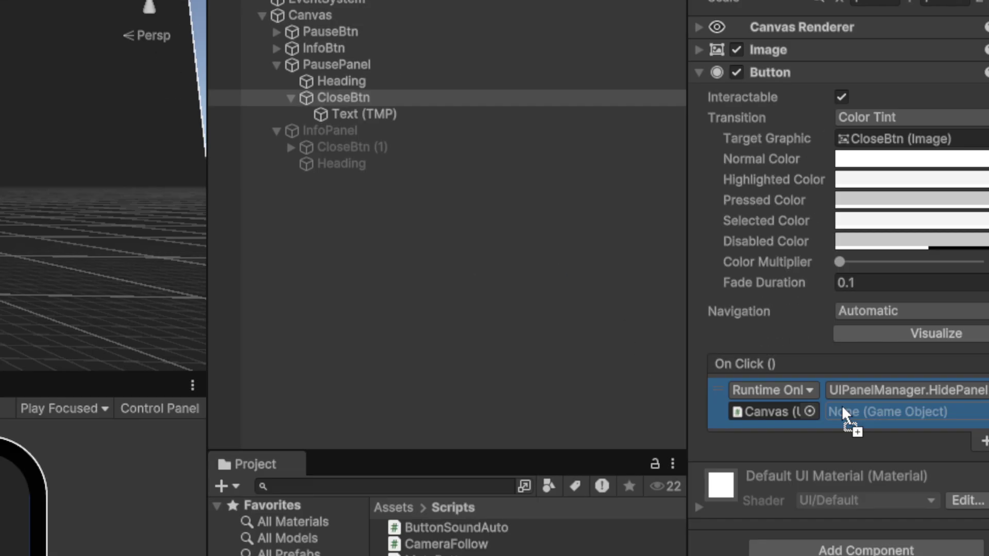
Step: Finish assigning PausePanel as HidePanel's argument, and add an On Click event to InfoPanel's CloseBtn (1) with Canvas as its target object
drag(842, 413, 847, 412)
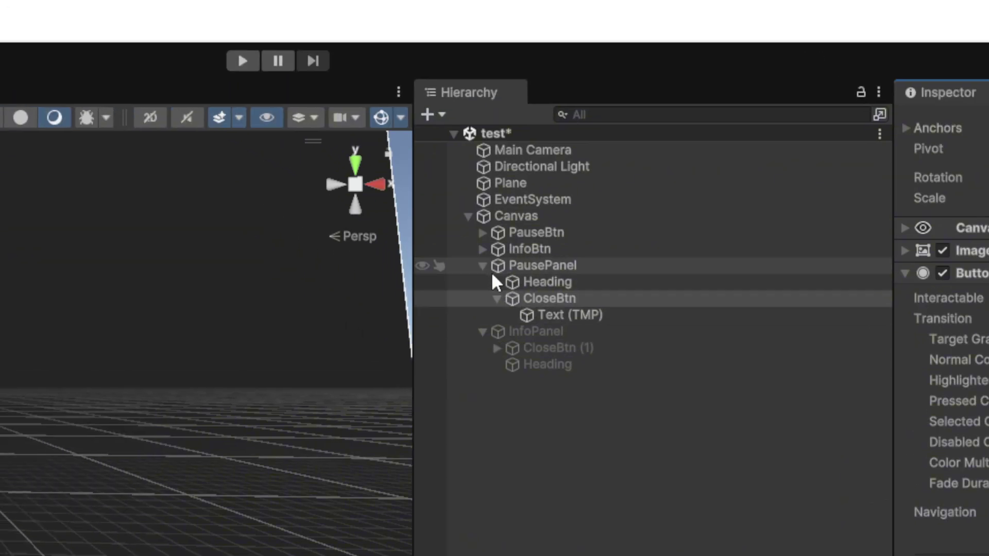
click(482, 266)
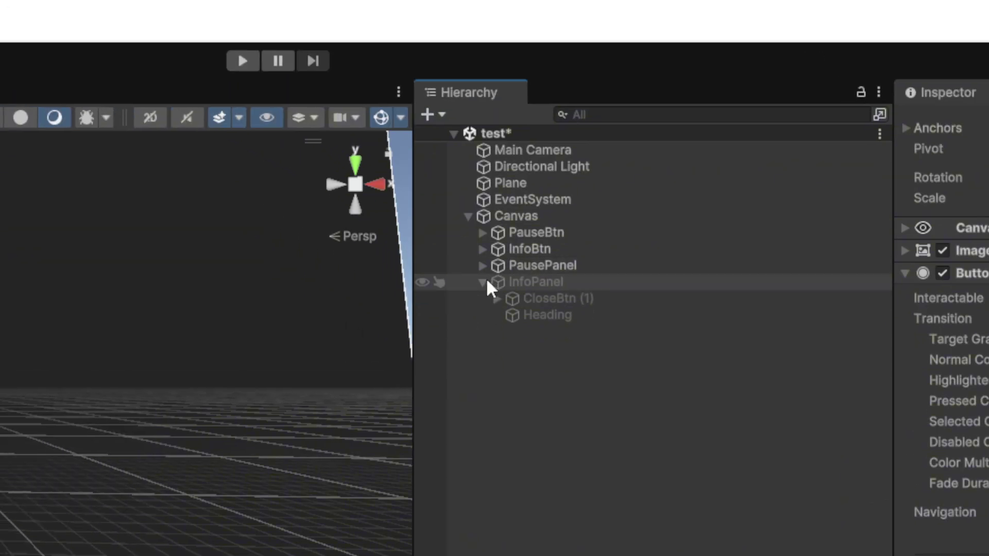
click(558, 300)
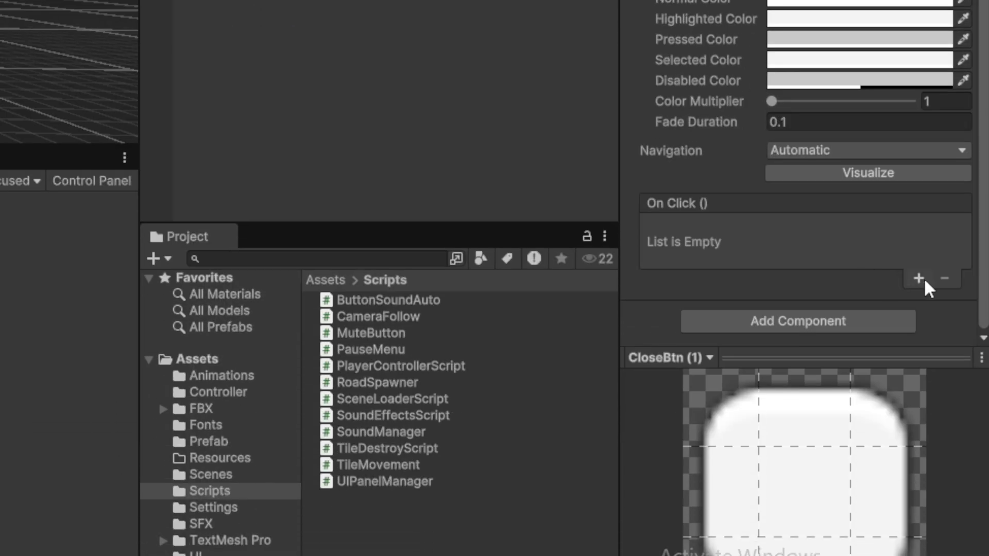
click(919, 278)
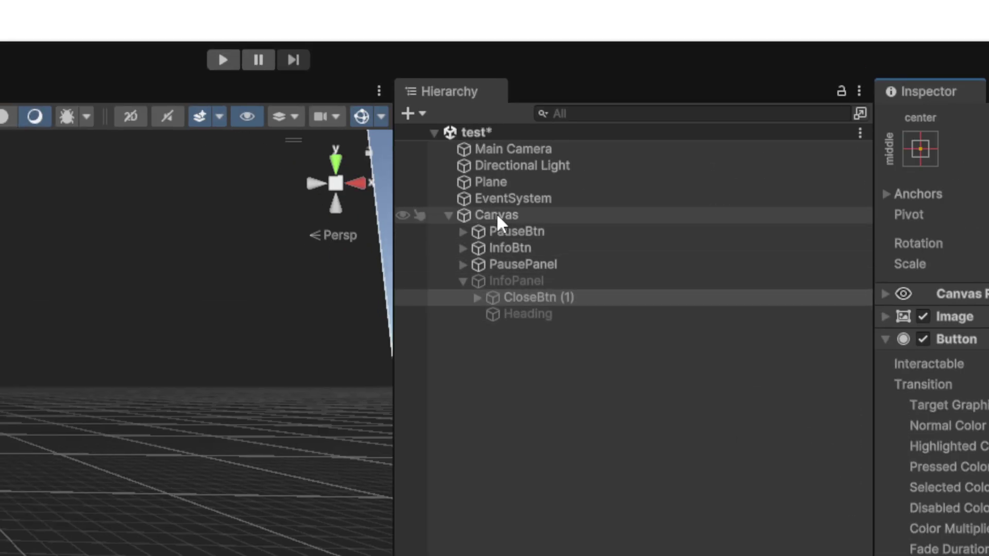
drag(496, 212, 809, 505)
Step: Set the On Click function of CloseBtn (1) to UIPanelManager.HidePanel and assign InfoPanel as its GameObject argument
click(860, 473)
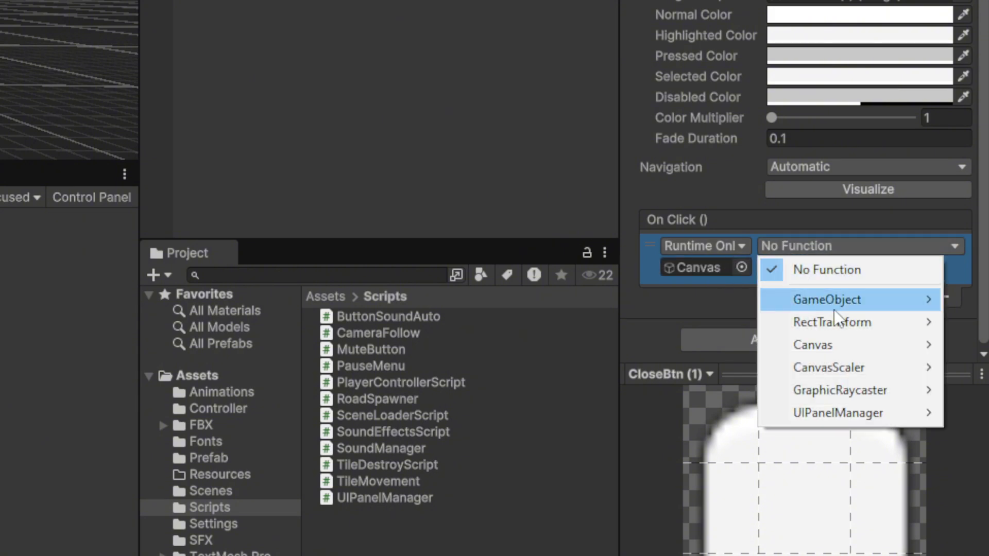
mouse_move(812, 413)
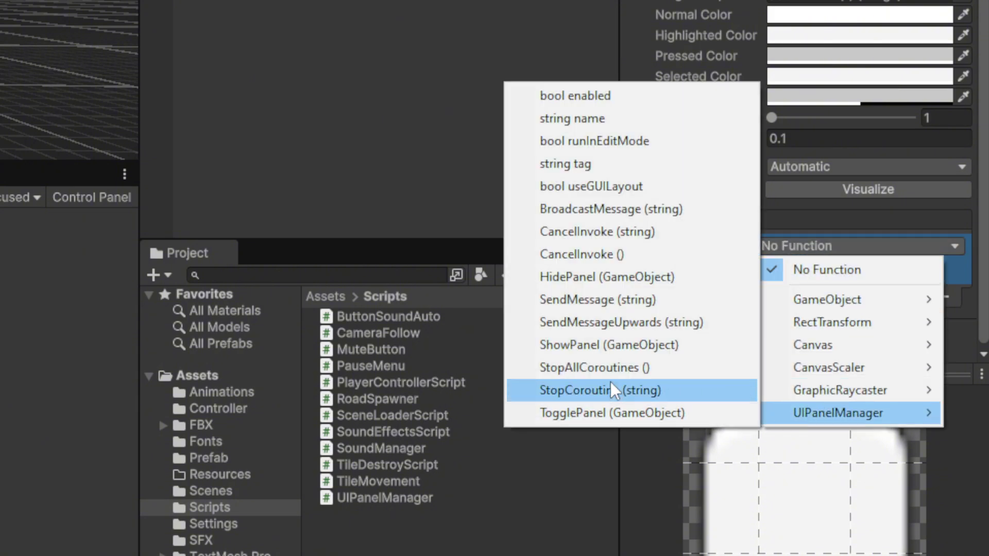
click(567, 277)
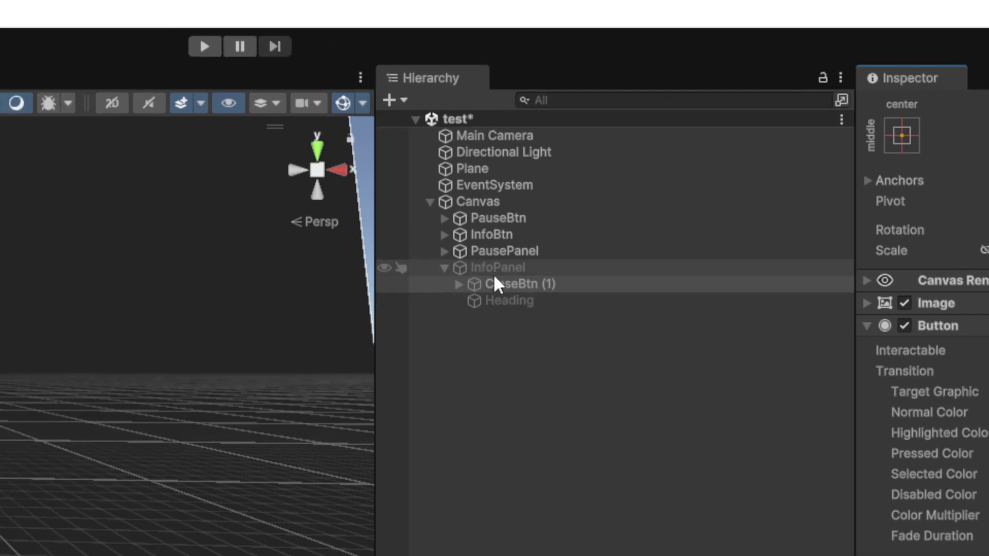
drag(494, 269, 800, 284)
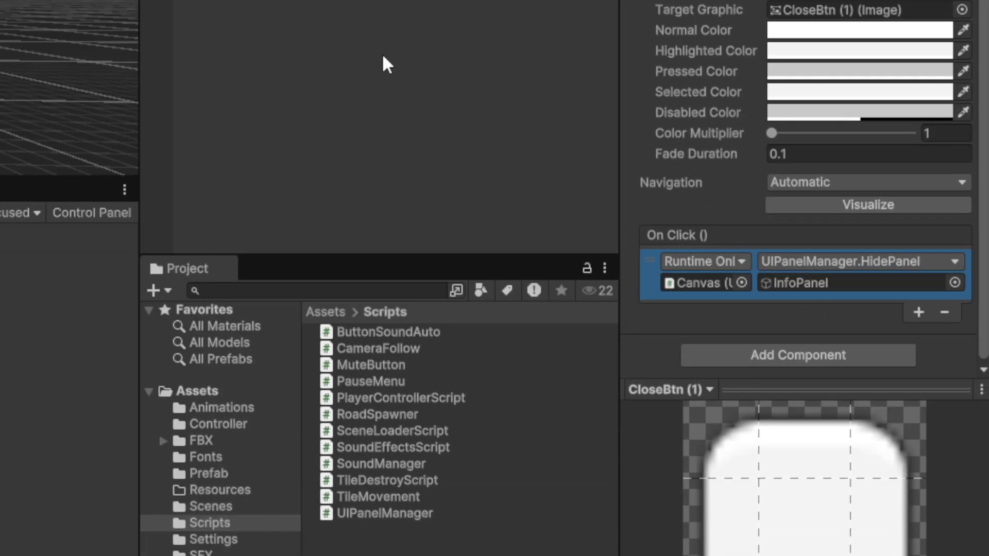
Step: Deactivate PausePanel and start Play mode for the test scene
click(499, 293)
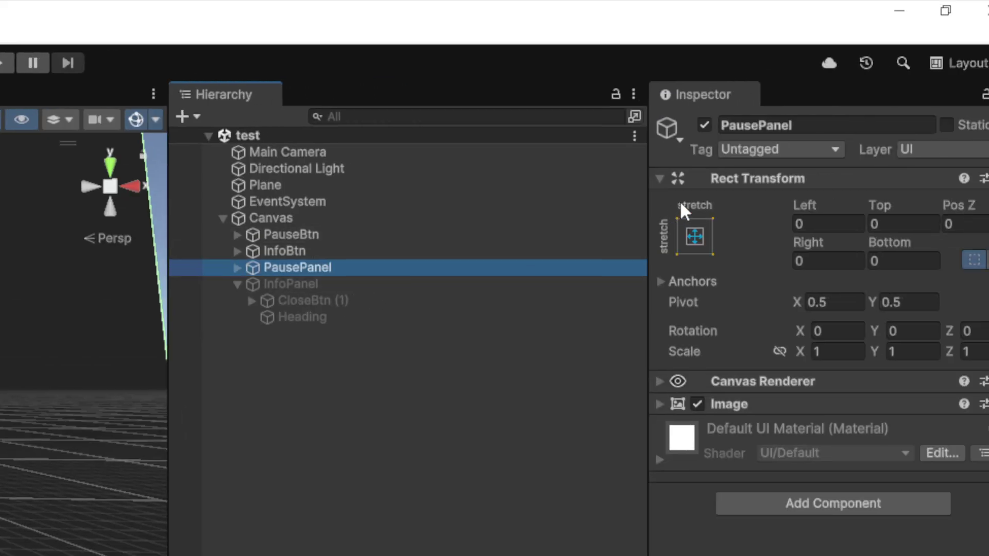
click(704, 125)
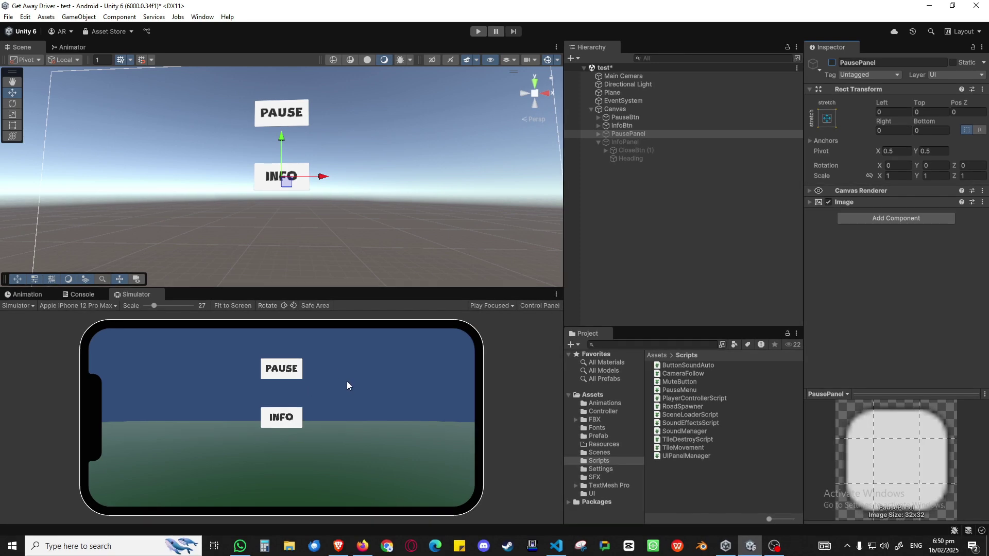
click(475, 35)
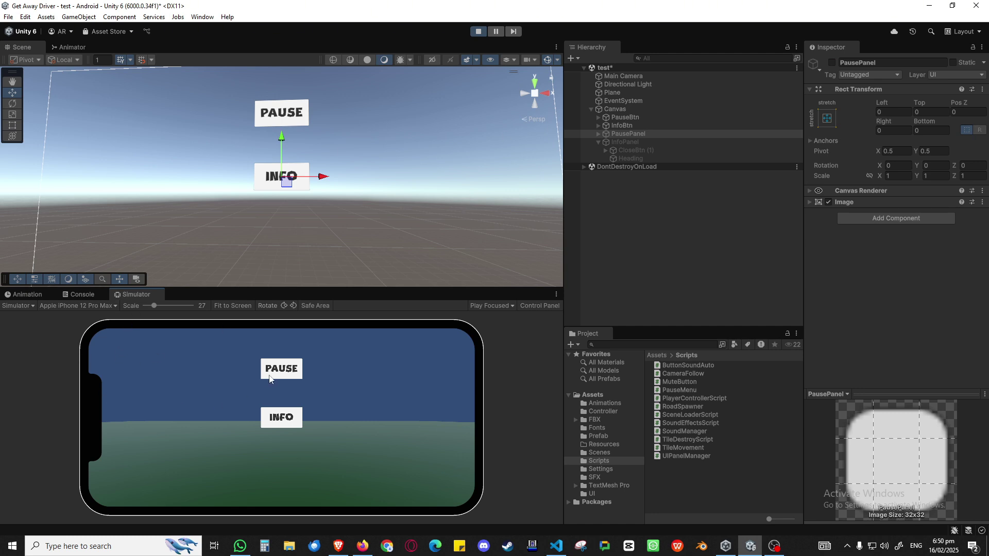
Step: Test the Pause and Info buttons in the Simulator, closing each panel with its close button
click(287, 376)
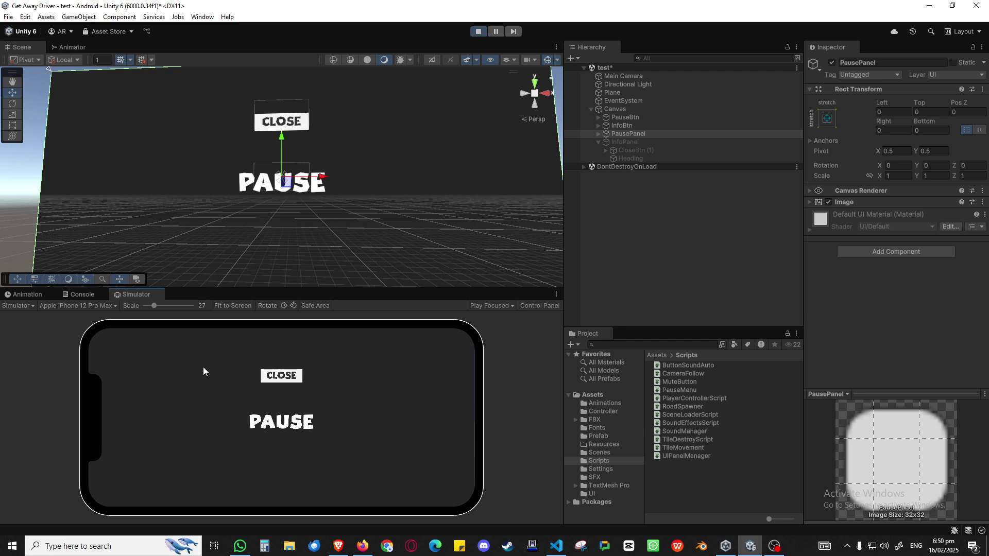
click(281, 378)
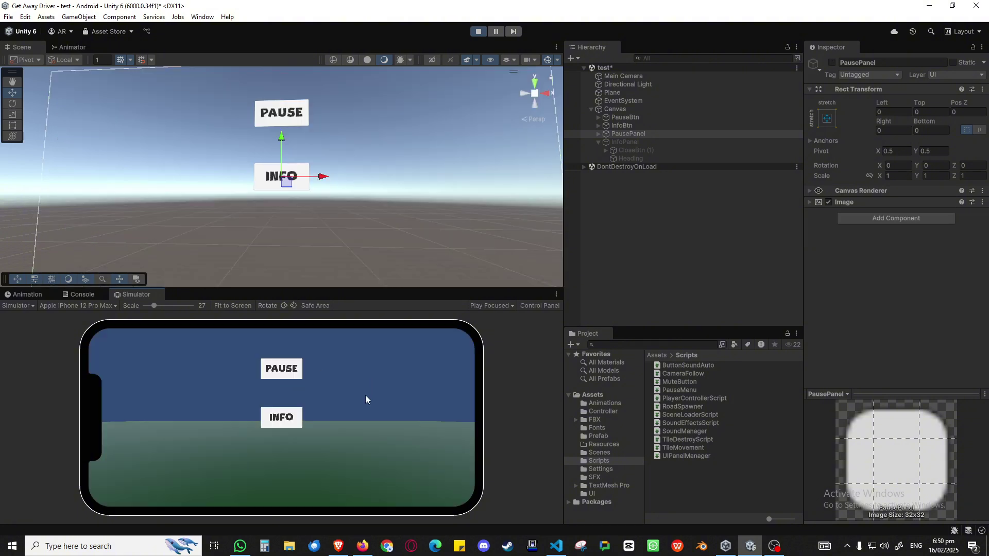
click(284, 419)
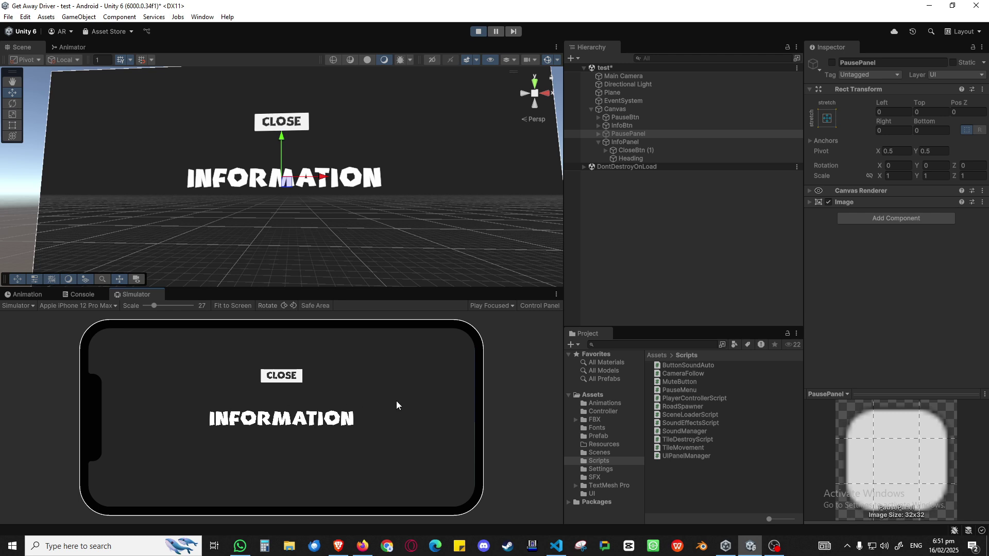
click(281, 376)
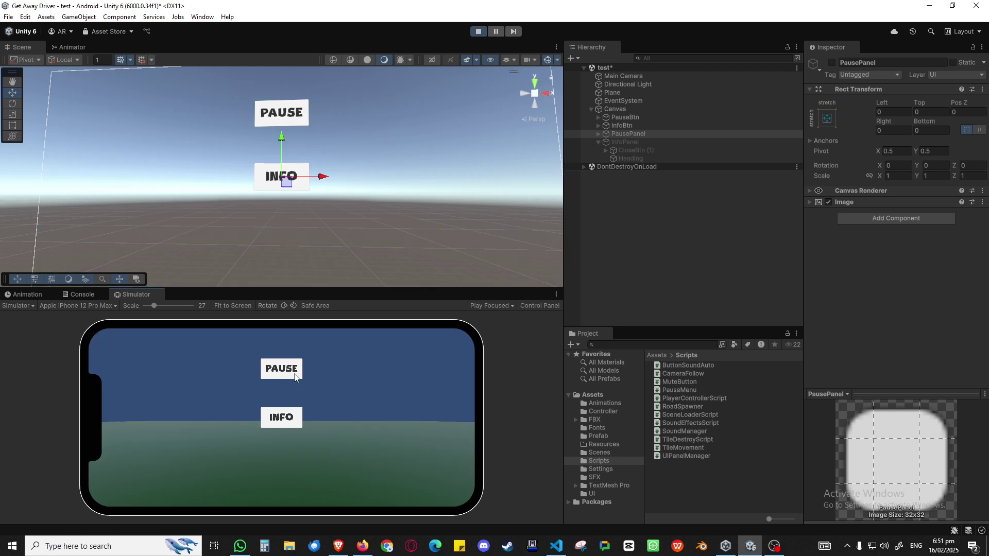
click(281, 367)
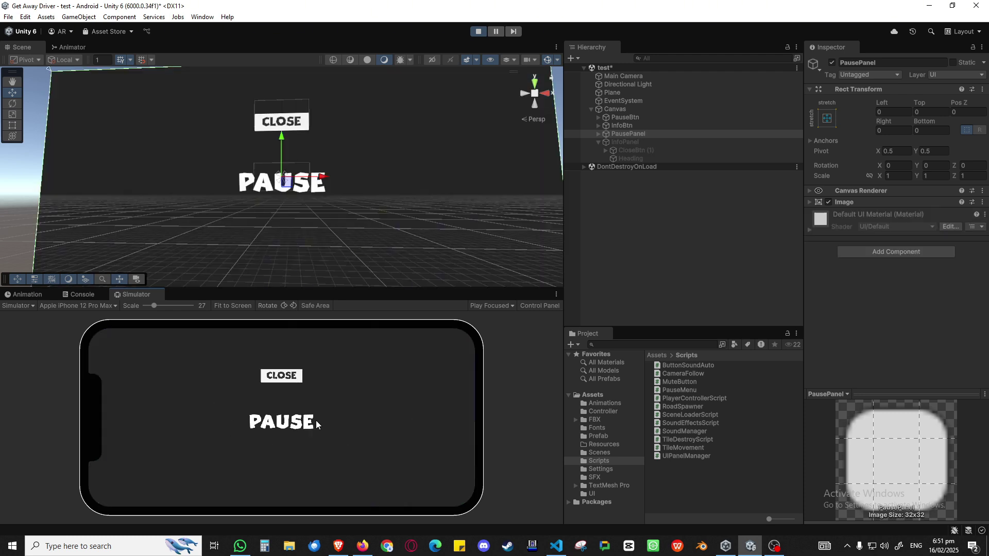
click(279, 379)
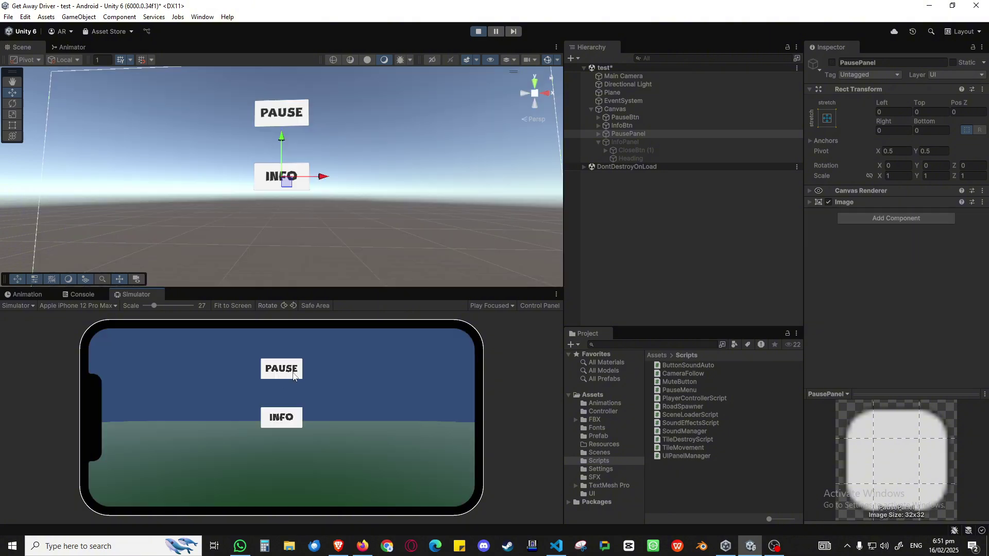
Step: Switch to Visual Studio Code to review the HidePanel and TogglePanel methods in the UIPanelManager script, and return to Unity
click(556, 546)
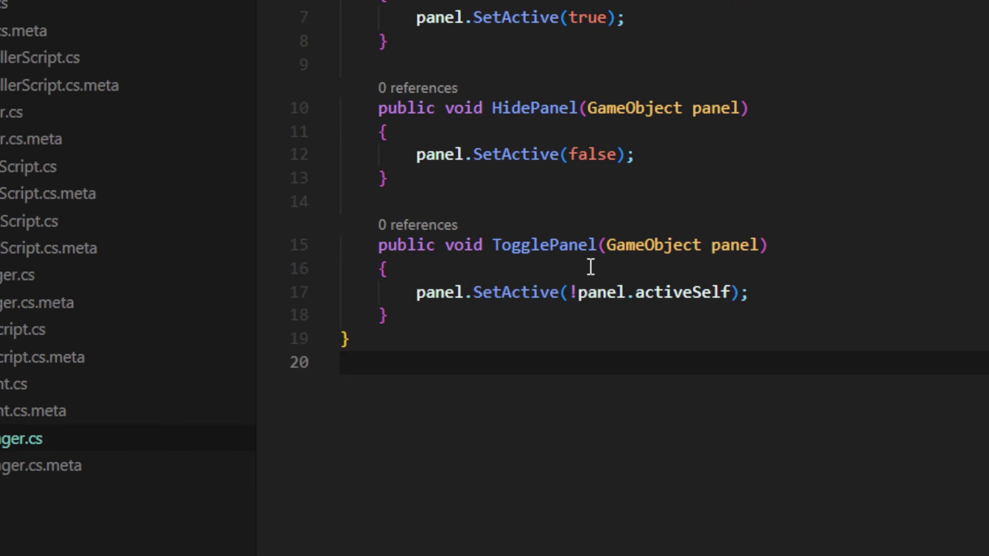
mouse_move(735, 237)
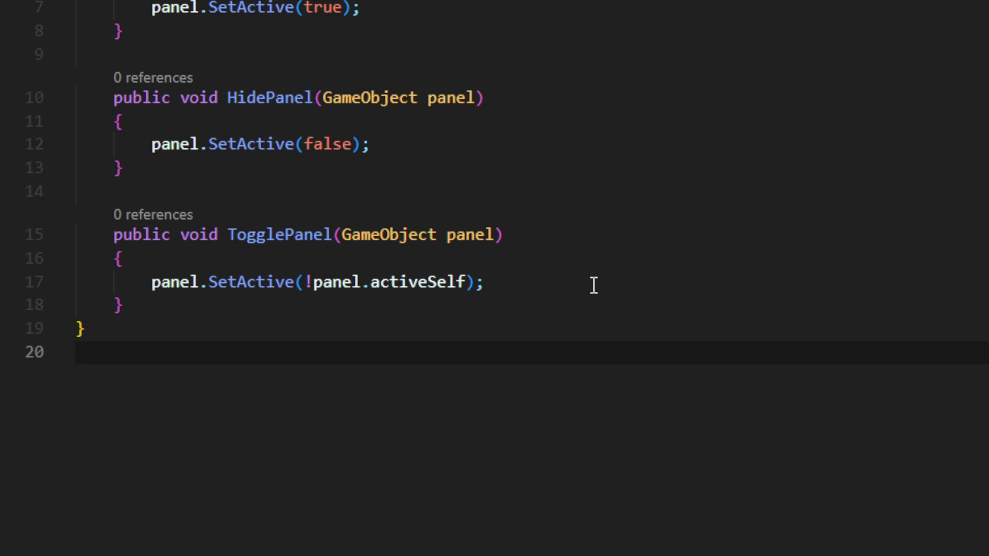
click(517, 530)
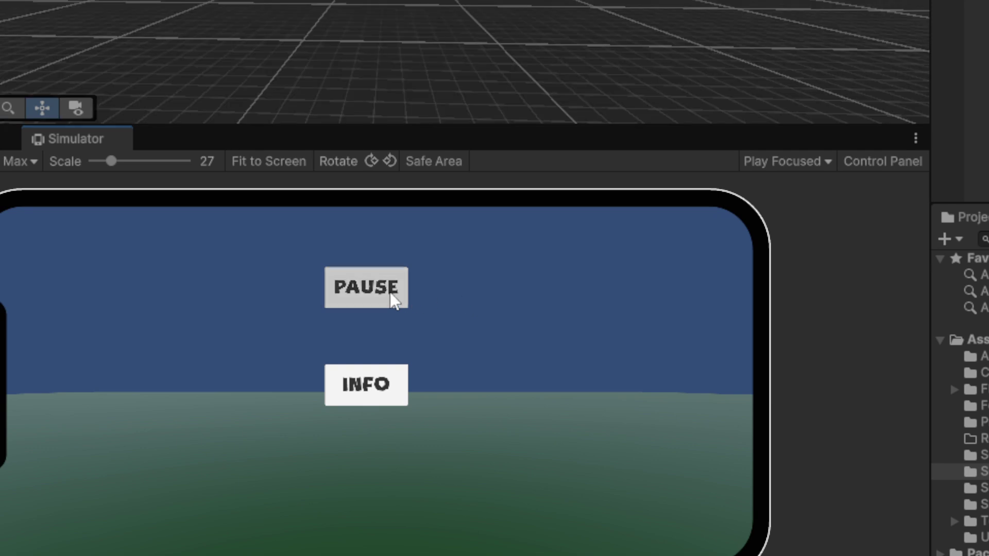
Step: Retest opening and closing both panels in the Simulator, and inspect the UI Panel Manager component on Canvas
click(395, 300)
click(378, 311)
click(385, 386)
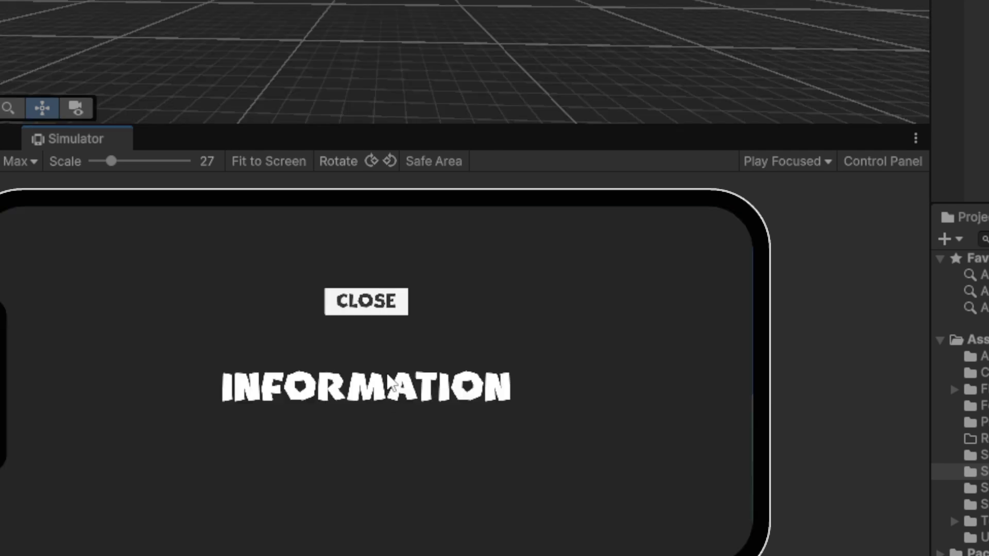
click(369, 309)
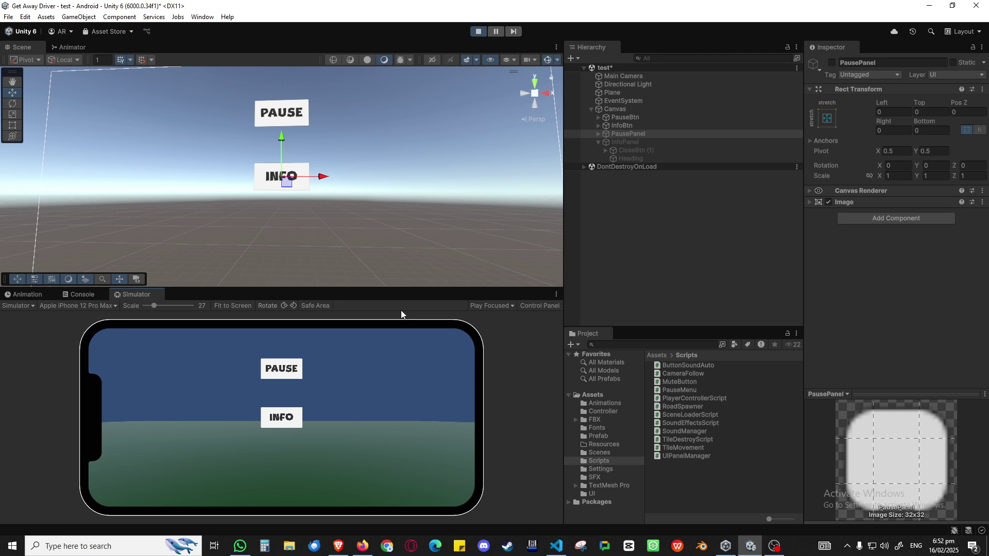
click(291, 377)
click(293, 380)
click(616, 110)
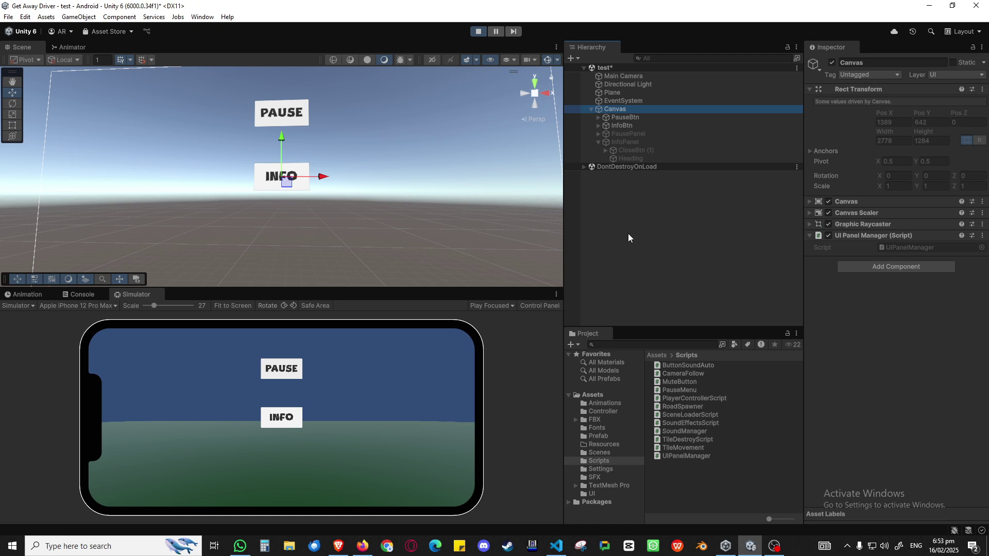
Step: Open HomeScene from the project's Scenes folder
click(613, 452)
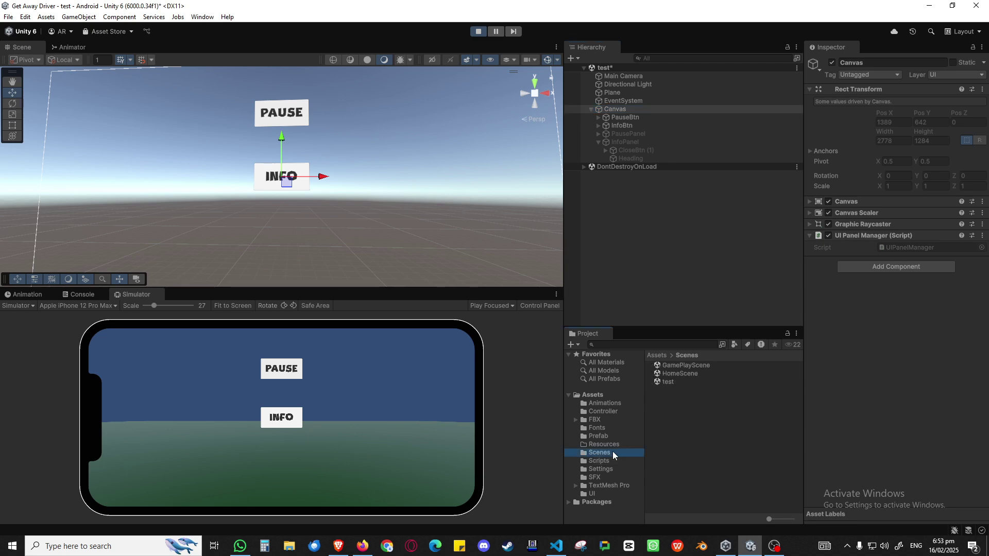
double_click(680, 373)
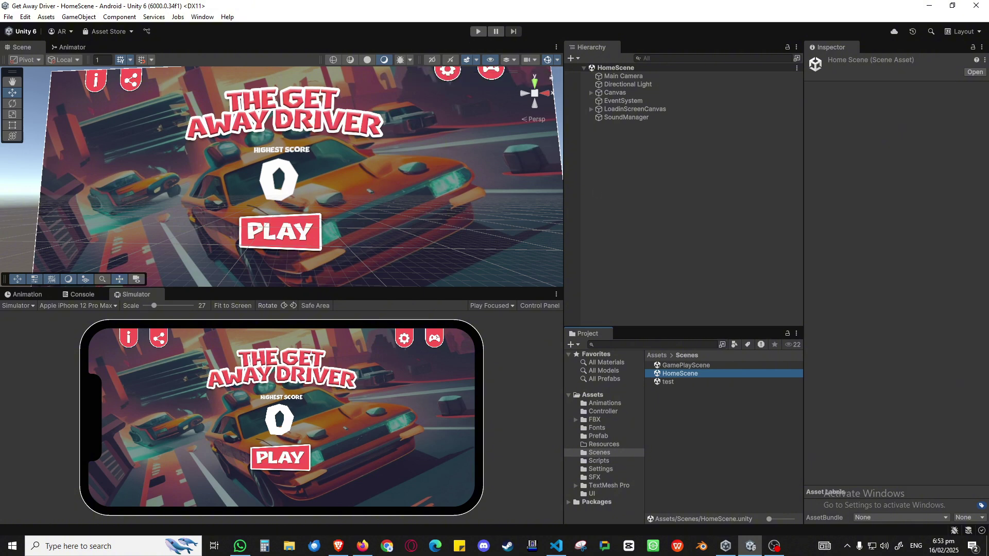
click(775, 546)
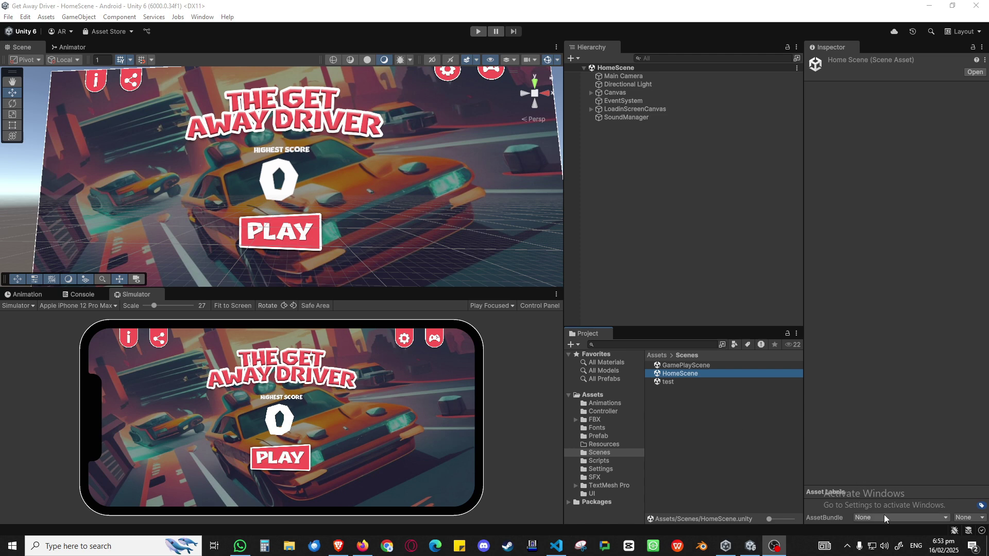
click(885, 546)
click(885, 546)
click(611, 163)
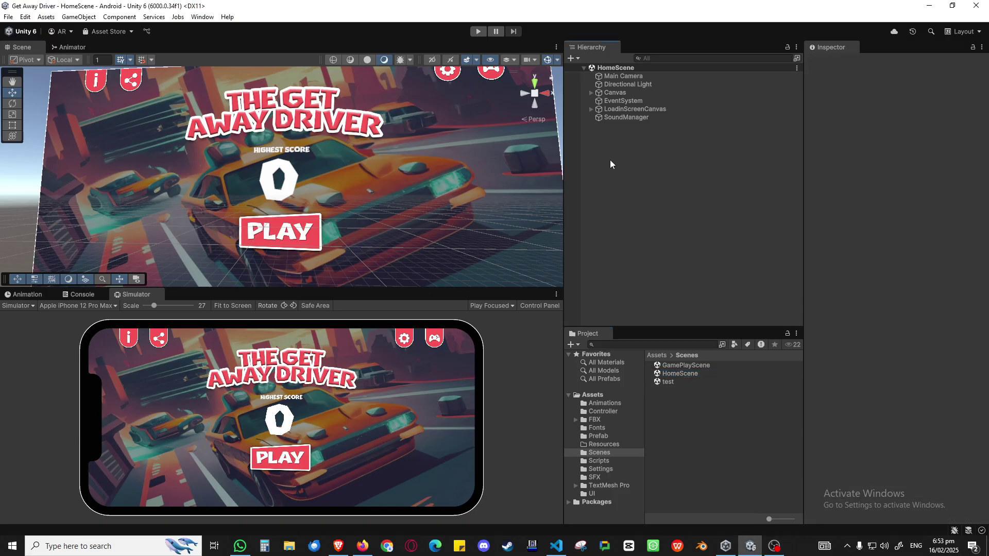
Step: Start Play mode for HomeScene
click(481, 30)
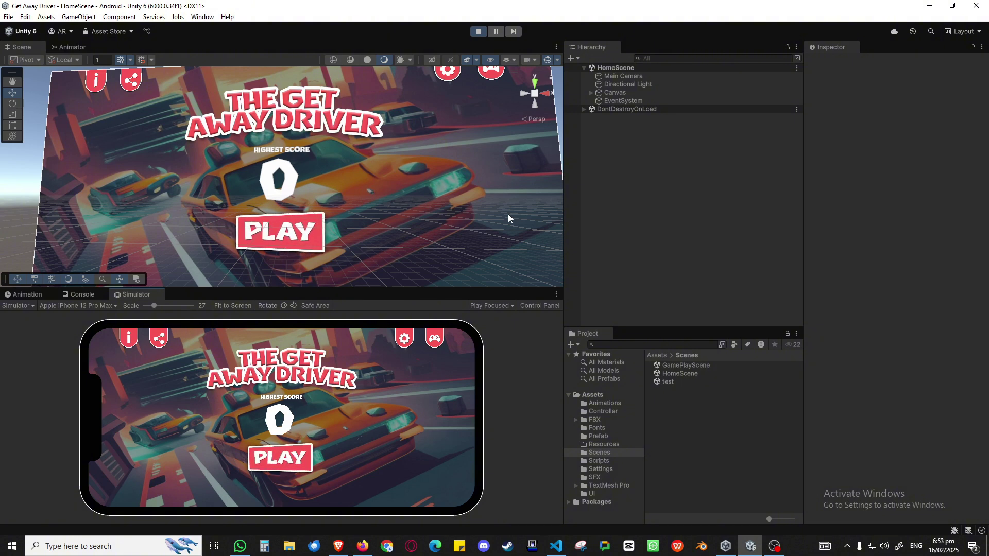
key(alt+Tab)
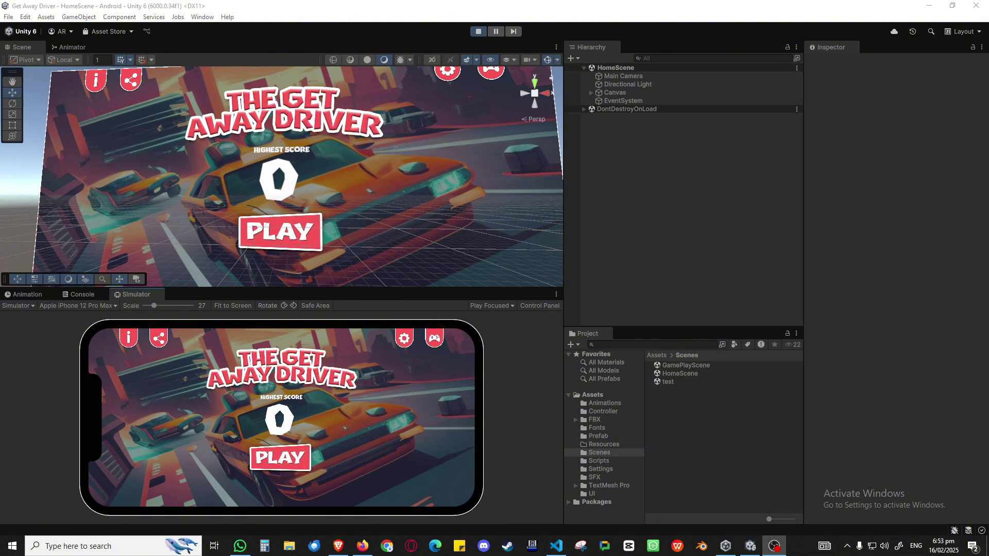
click(669, 255)
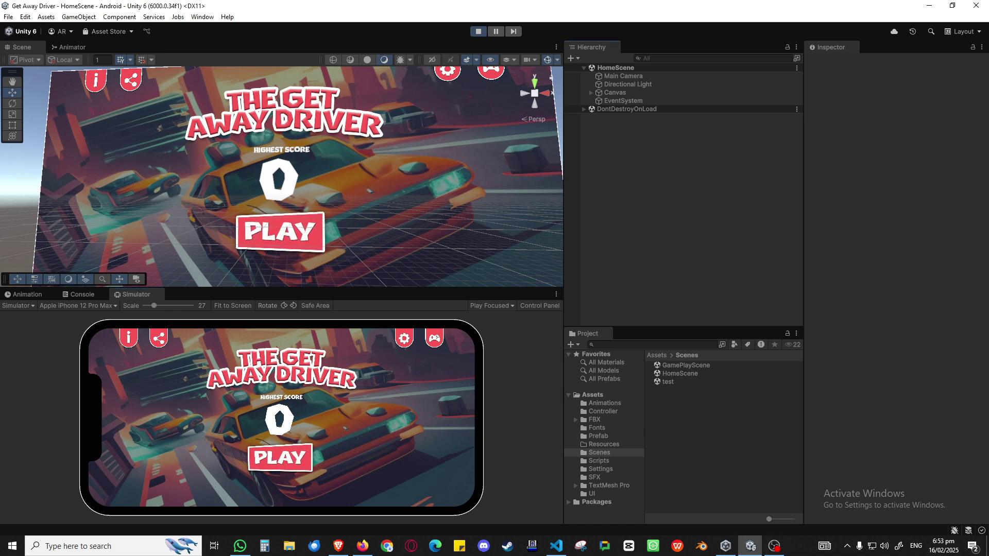
key(alt+Tab)
click(590, 215)
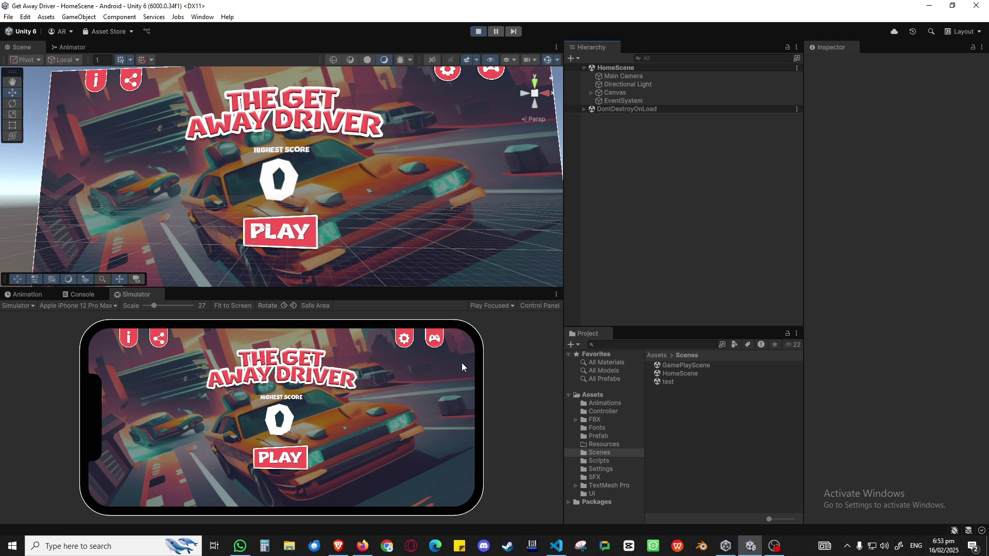
Step: Test the home screen's information and settings panels in the Simulator, toggling the sound off and on before closing the settings
click(130, 341)
click(131, 344)
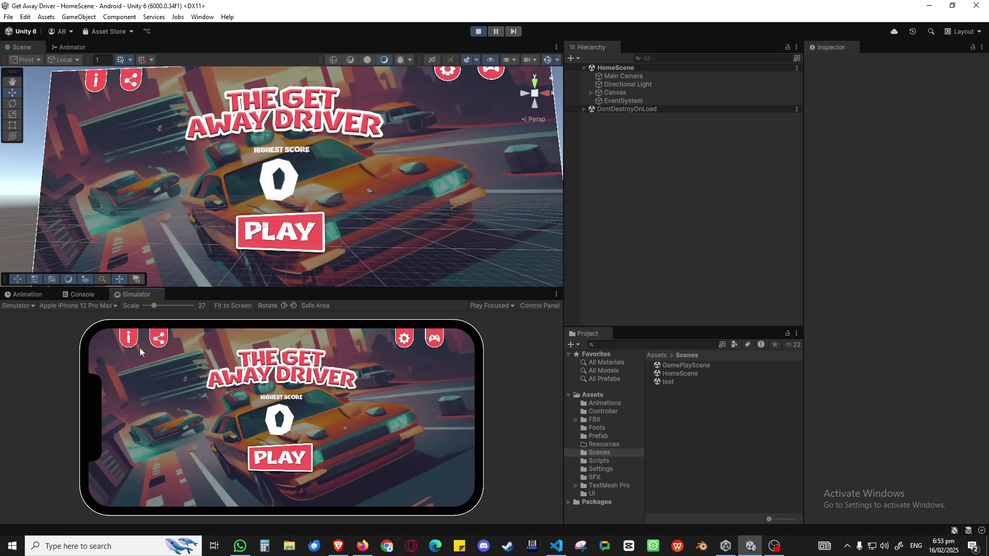
click(402, 342)
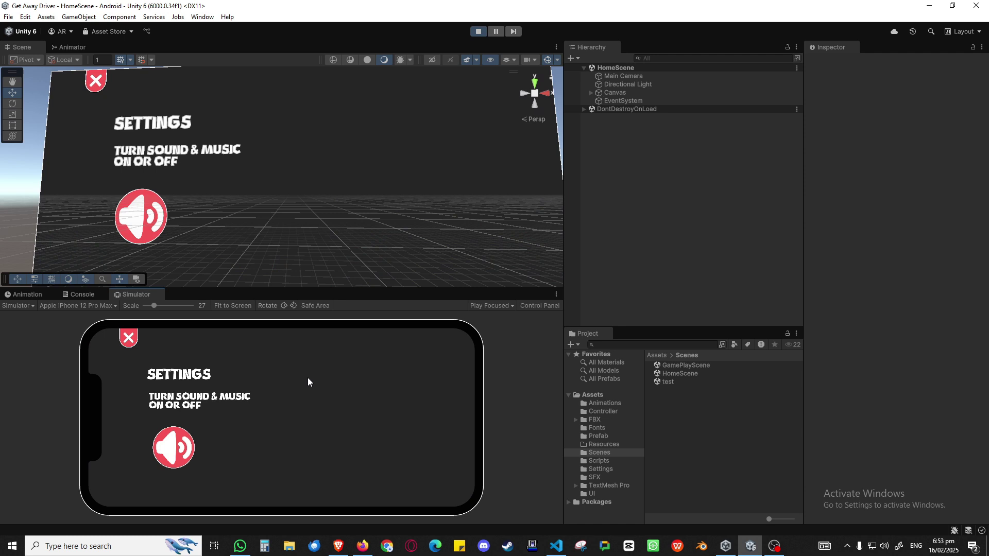
click(172, 448)
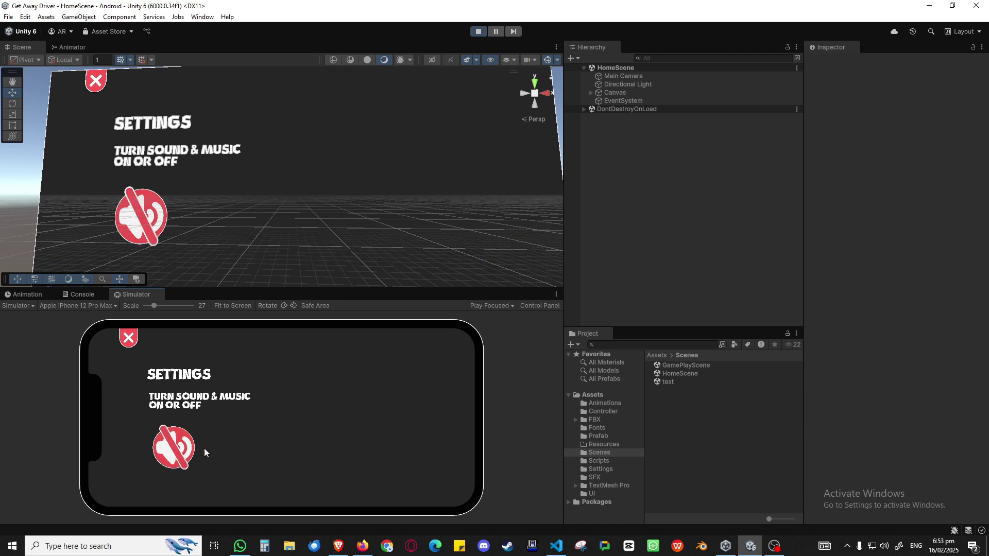
click(174, 452)
click(132, 342)
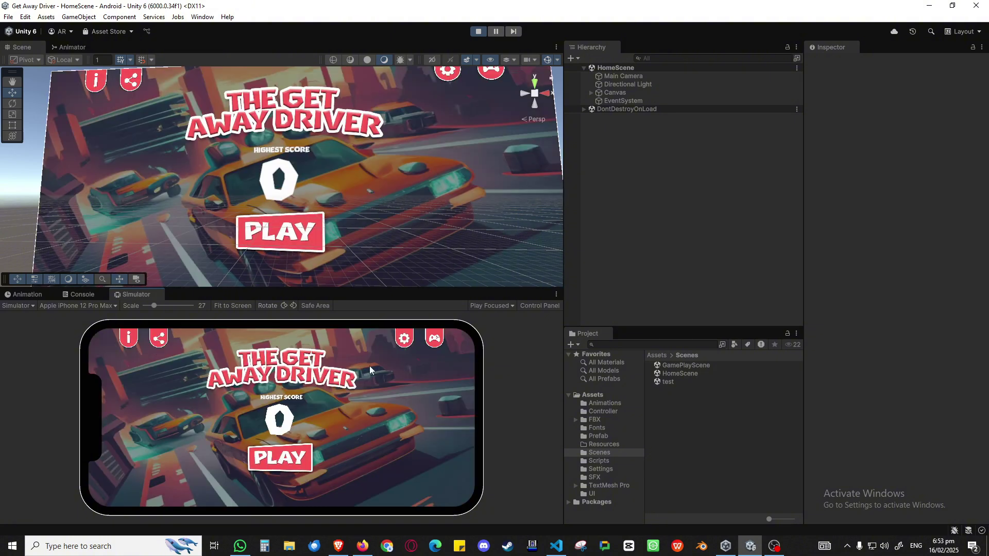
Step: Launch the gameplay from the home screen to check it, and exit Play mode
click(273, 460)
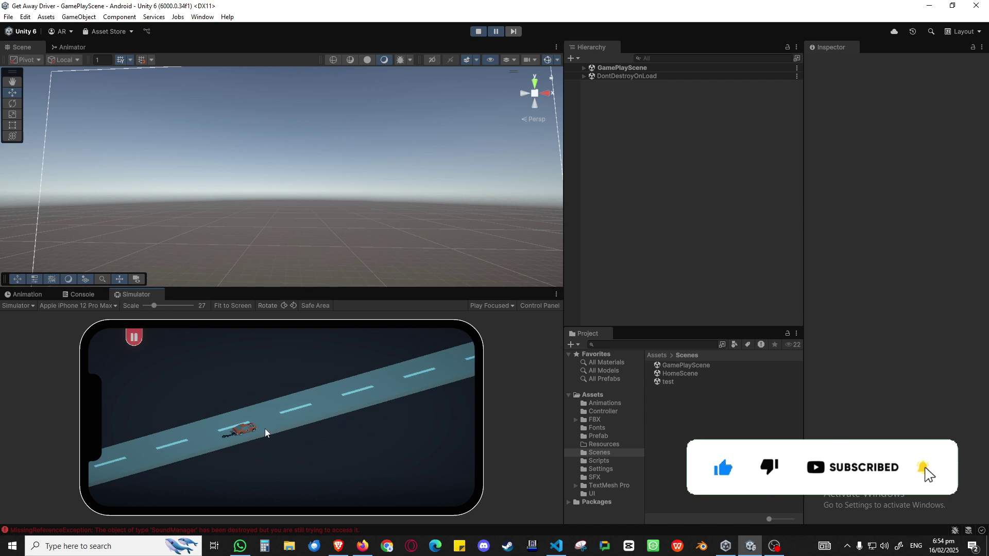
click(477, 32)
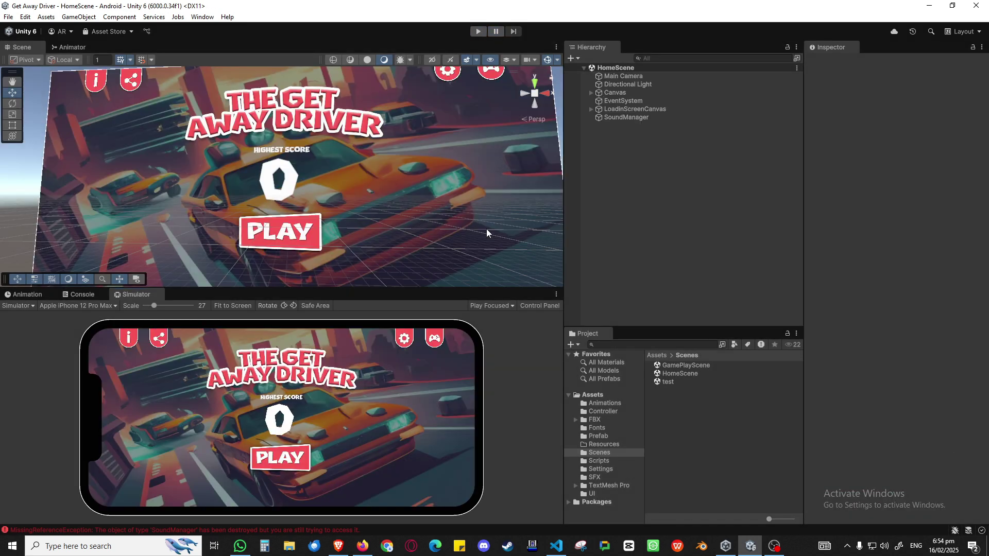